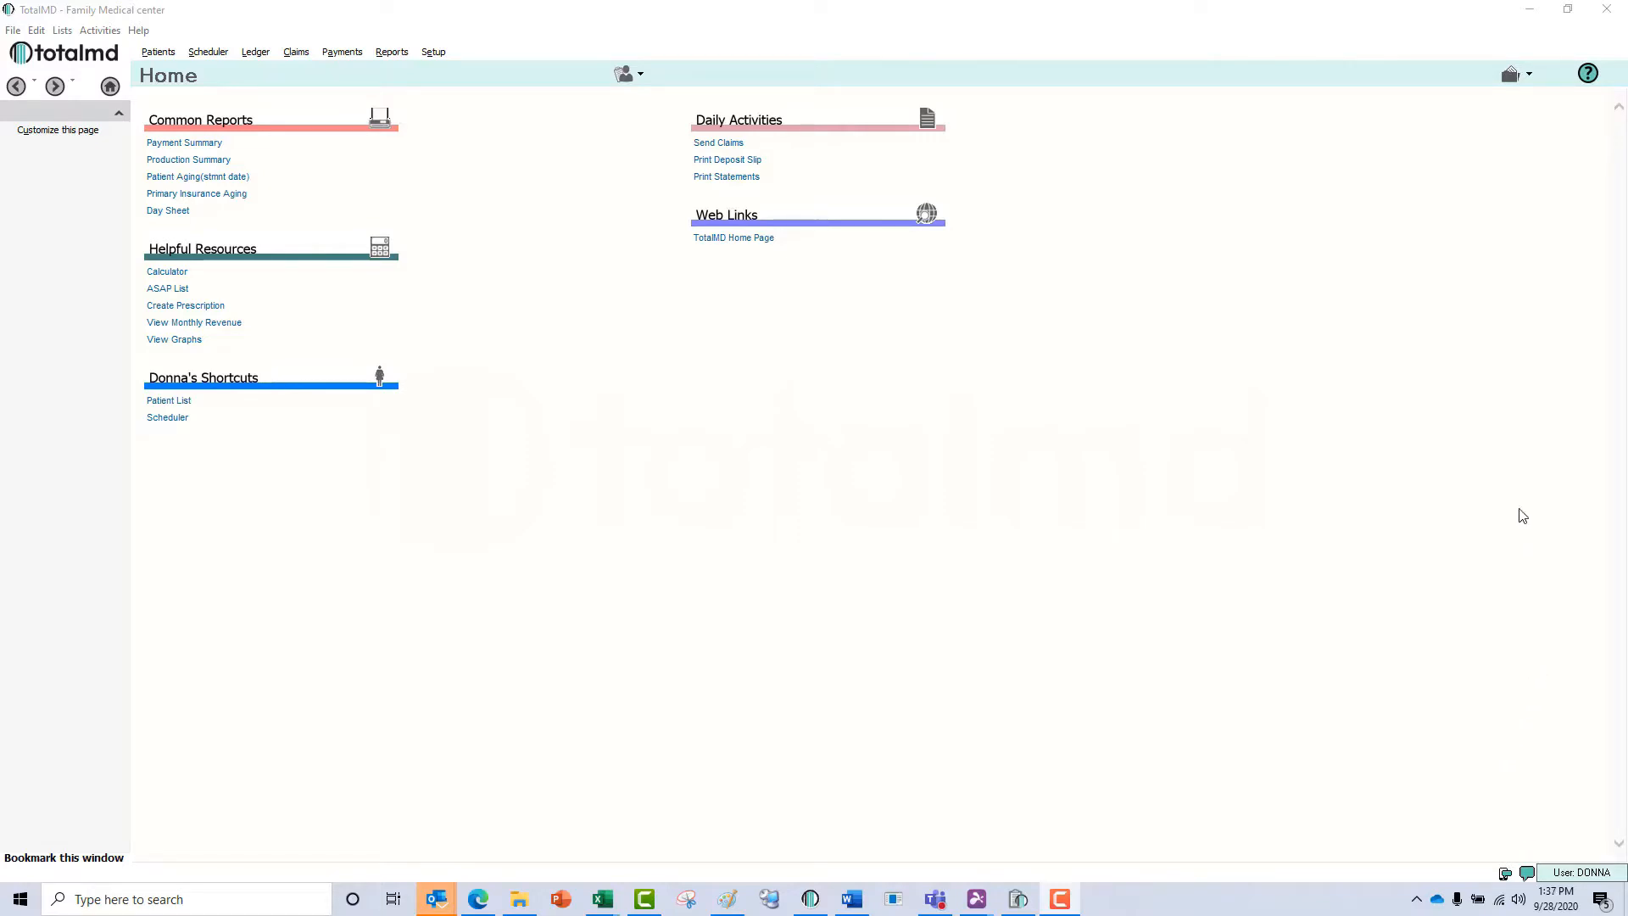
Open the Document Center and load the third patient in the patient list.
{"action": "left_click", "coordinate": [1510, 79]}
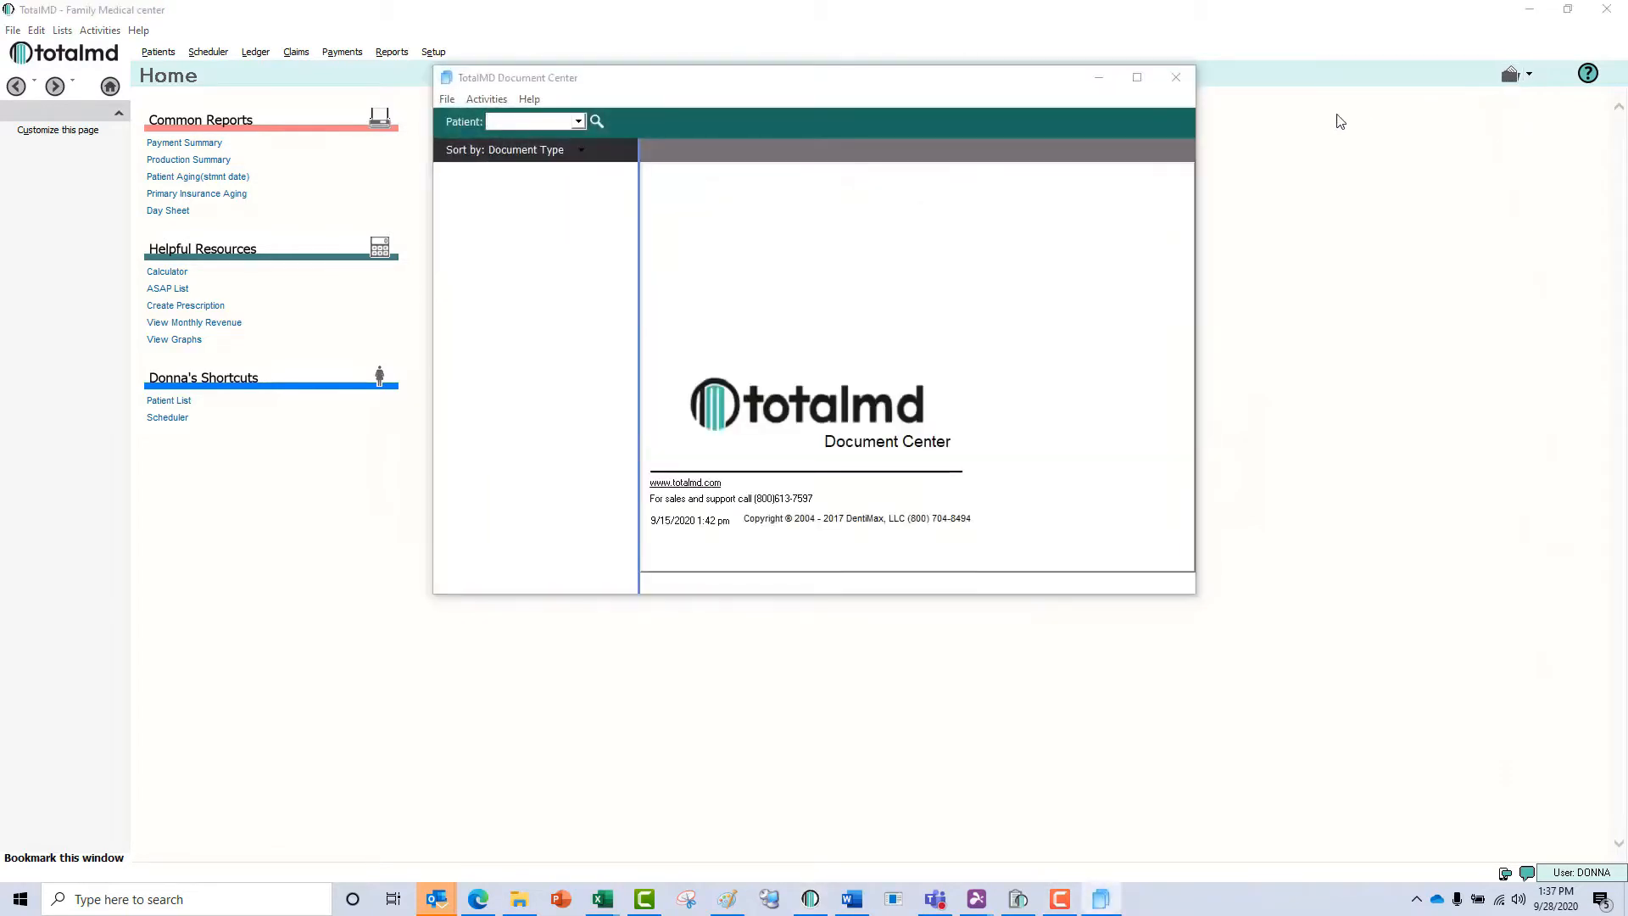
{"action": "left_click", "coordinate": [578, 121]}
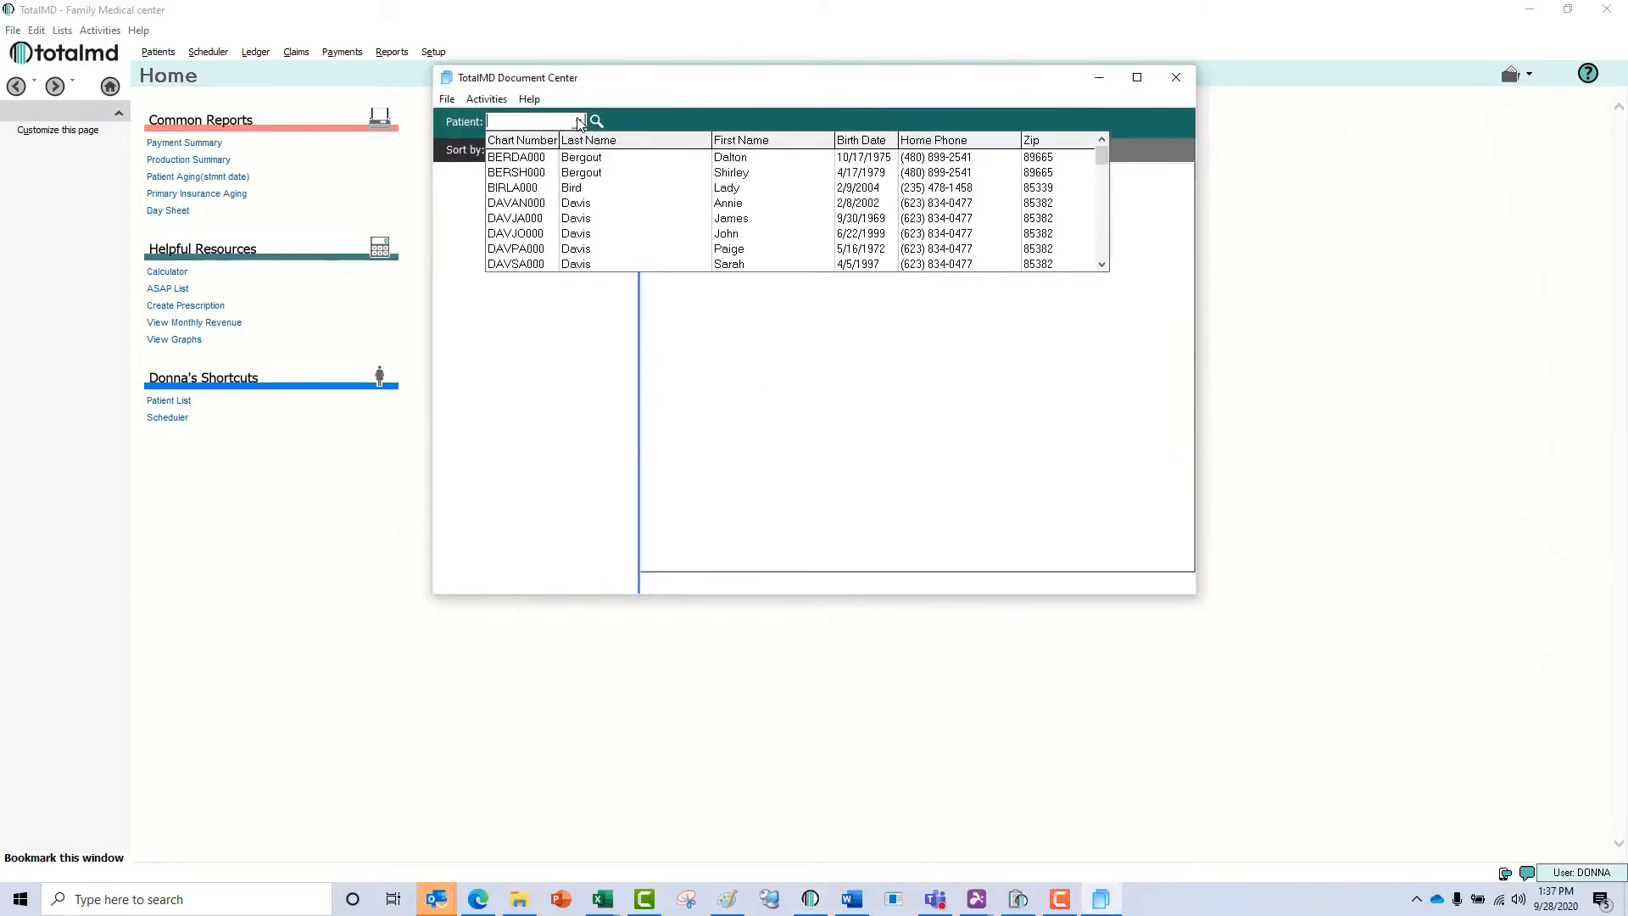
{"action": "left_click", "coordinate": [581, 188]}
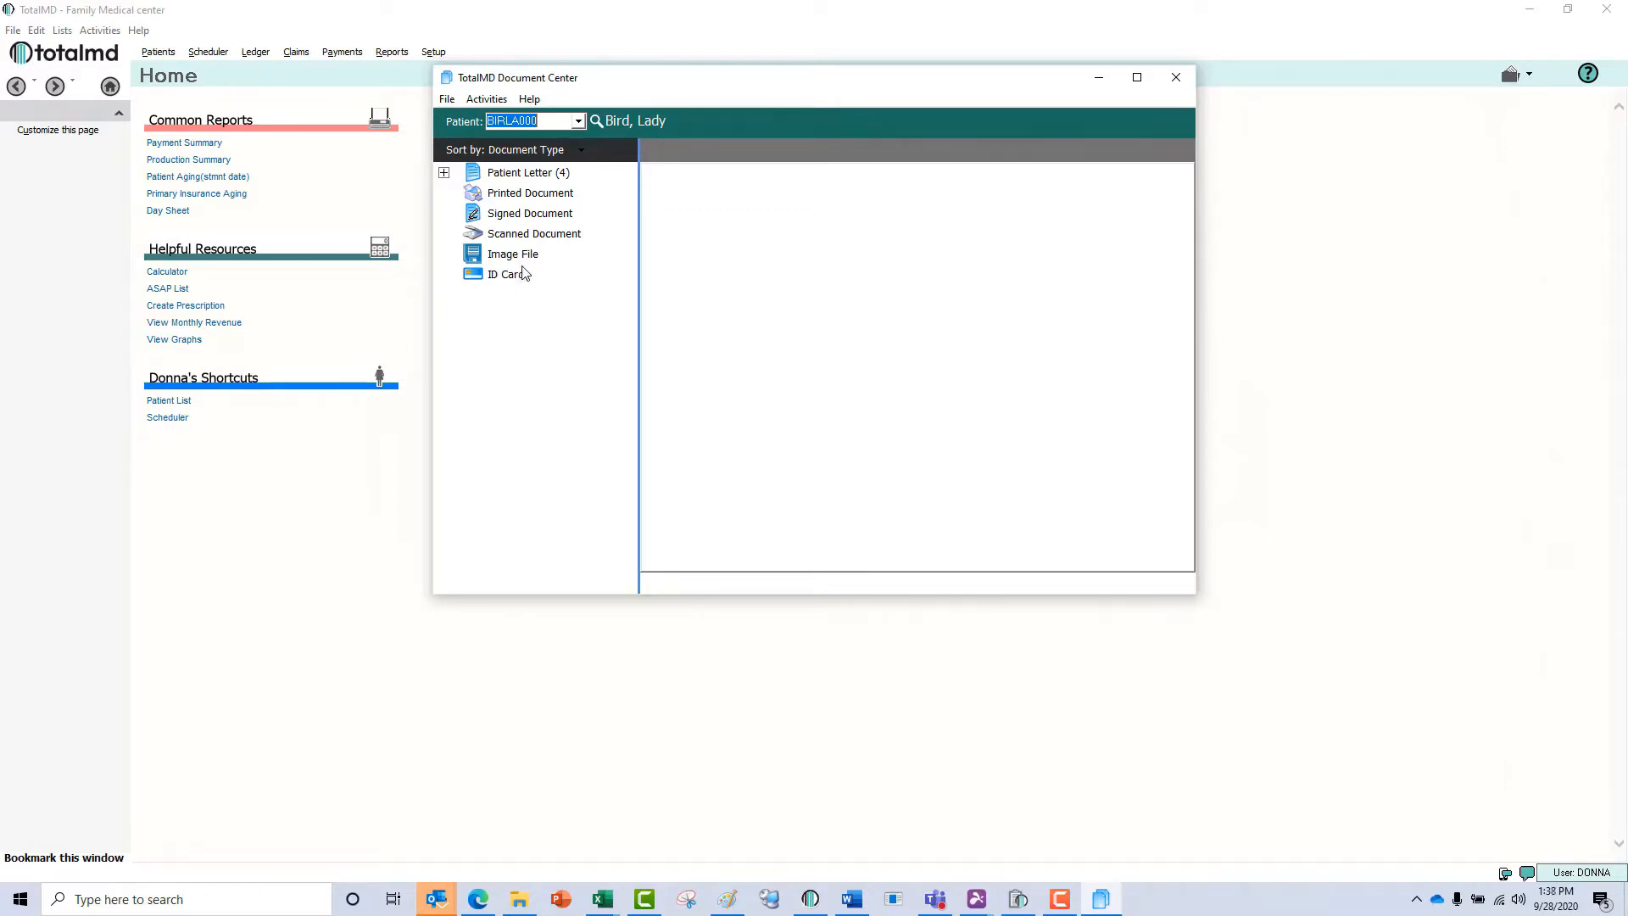
Expand the patient's Patient Letter documents and preview the WEP Form.
{"action": "left_click", "coordinate": [521, 173]}
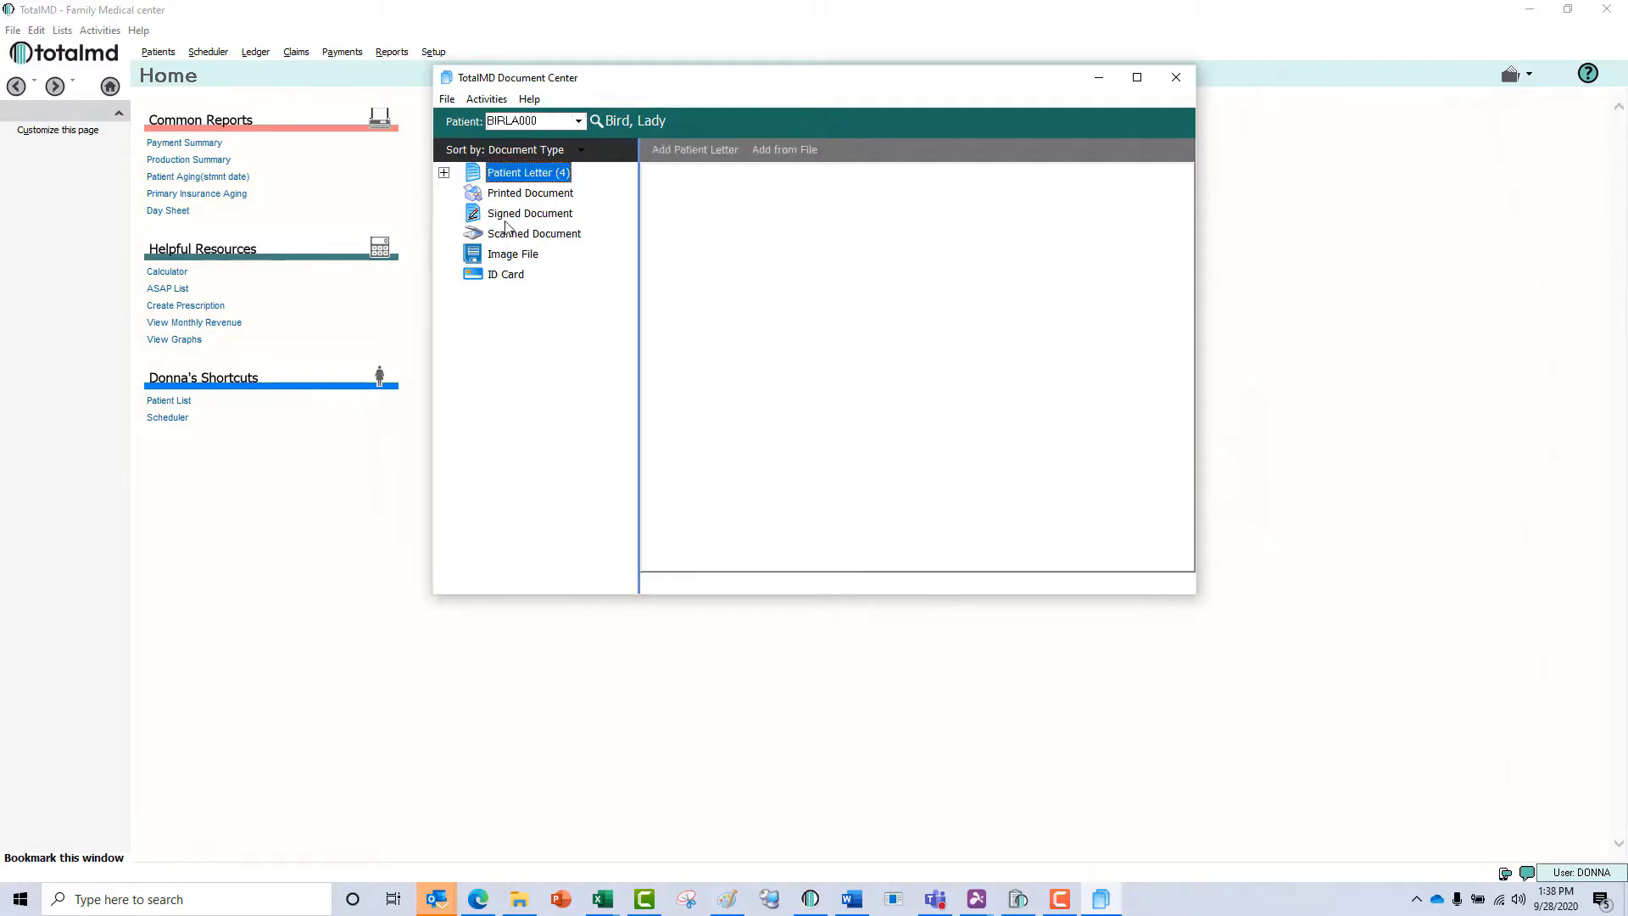
{"action": "left_click", "coordinate": [444, 173]}
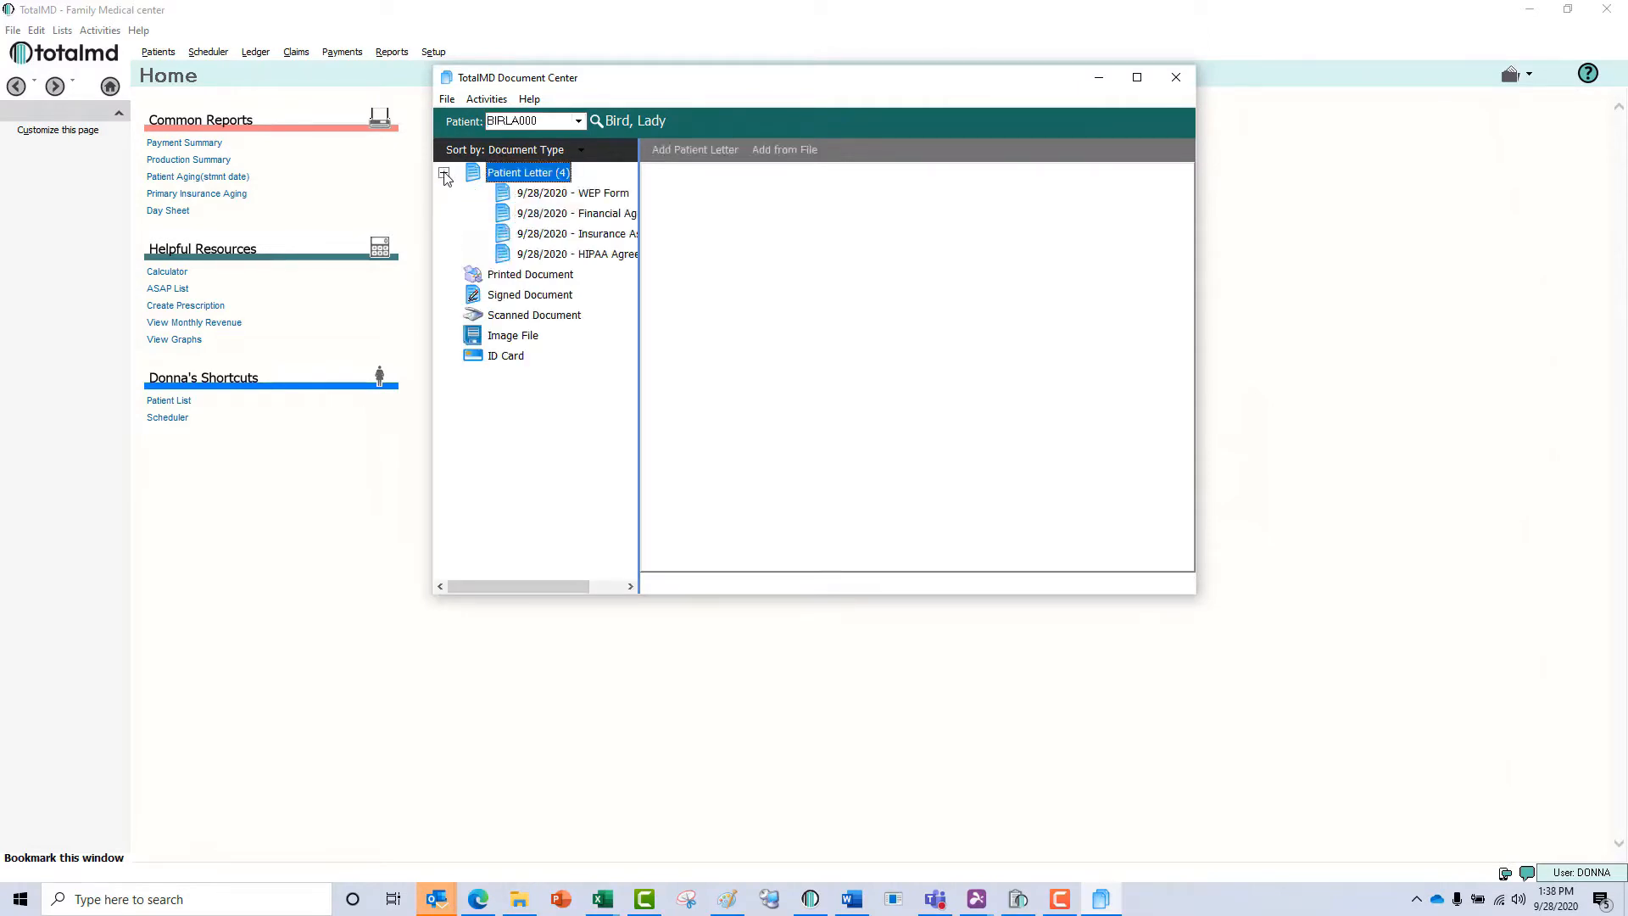
{"action": "left_click", "coordinate": [568, 195]}
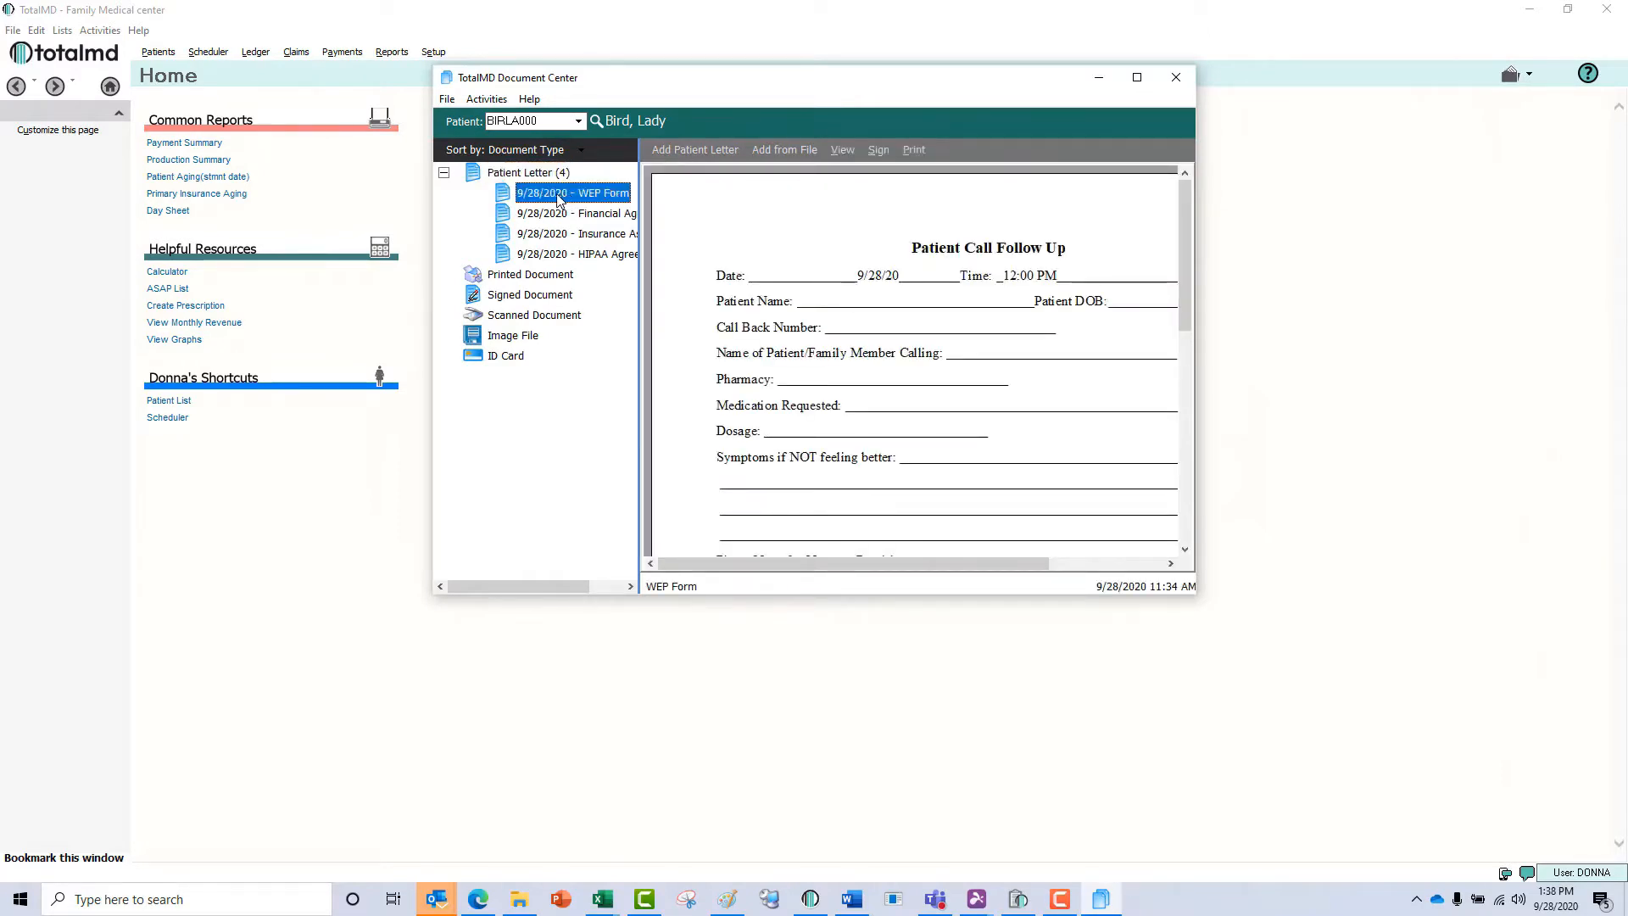
Delete the HIPAA Agreement from the patient's letters.
{"action": "left_click", "coordinate": [572, 252]}
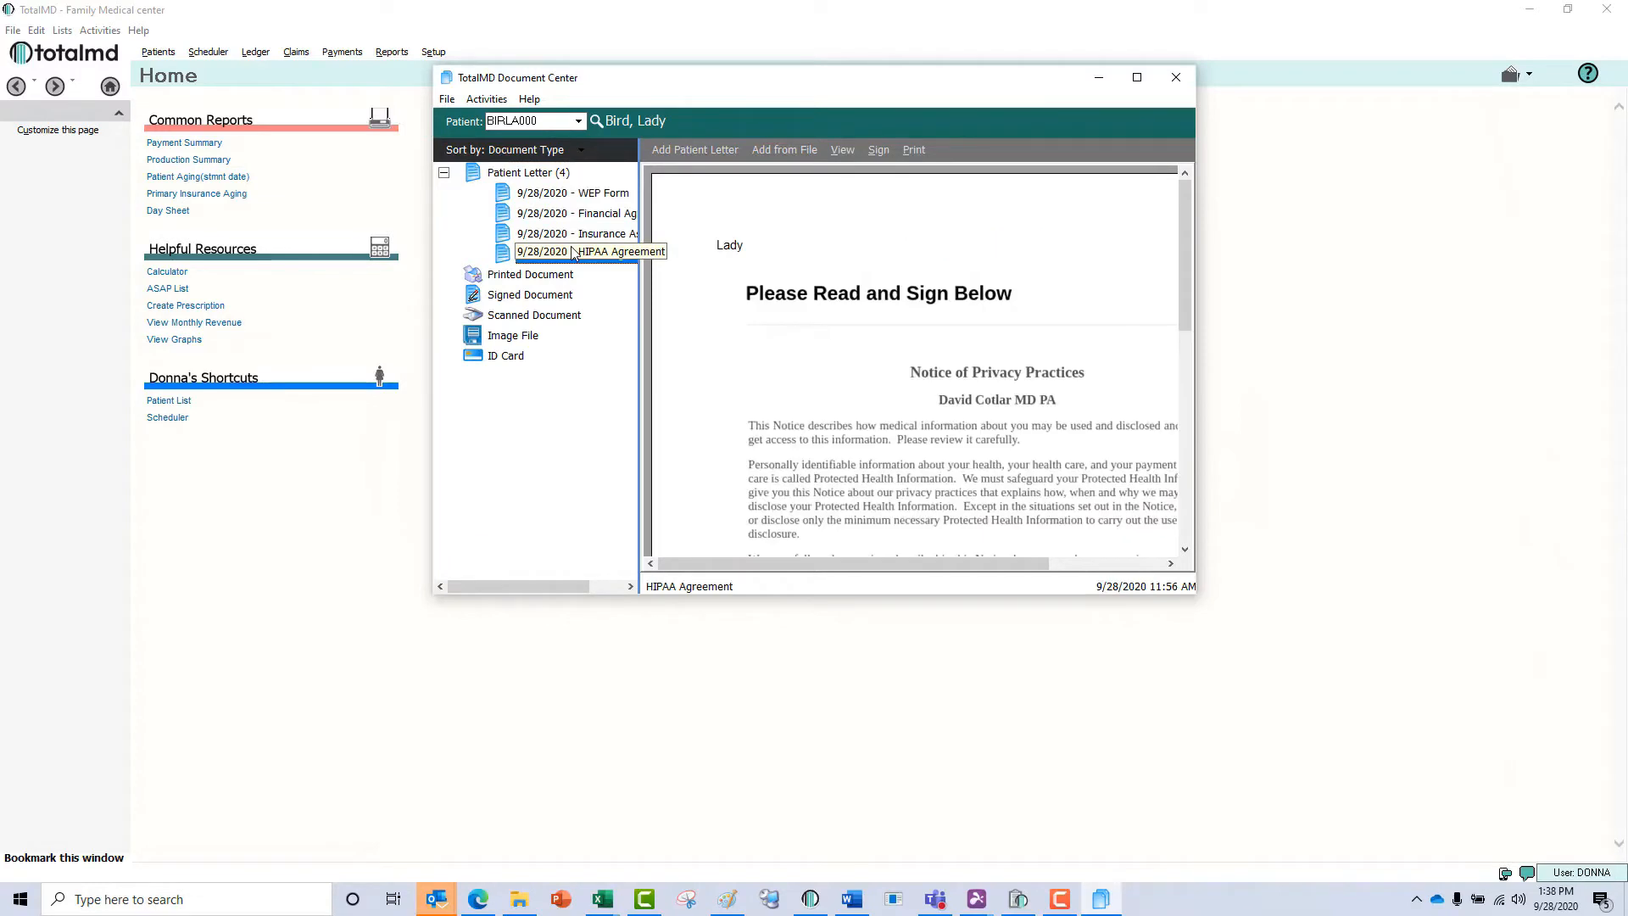
{"action": "right_click", "coordinate": [572, 253]}
{"action": "left_click", "coordinate": [630, 367]}
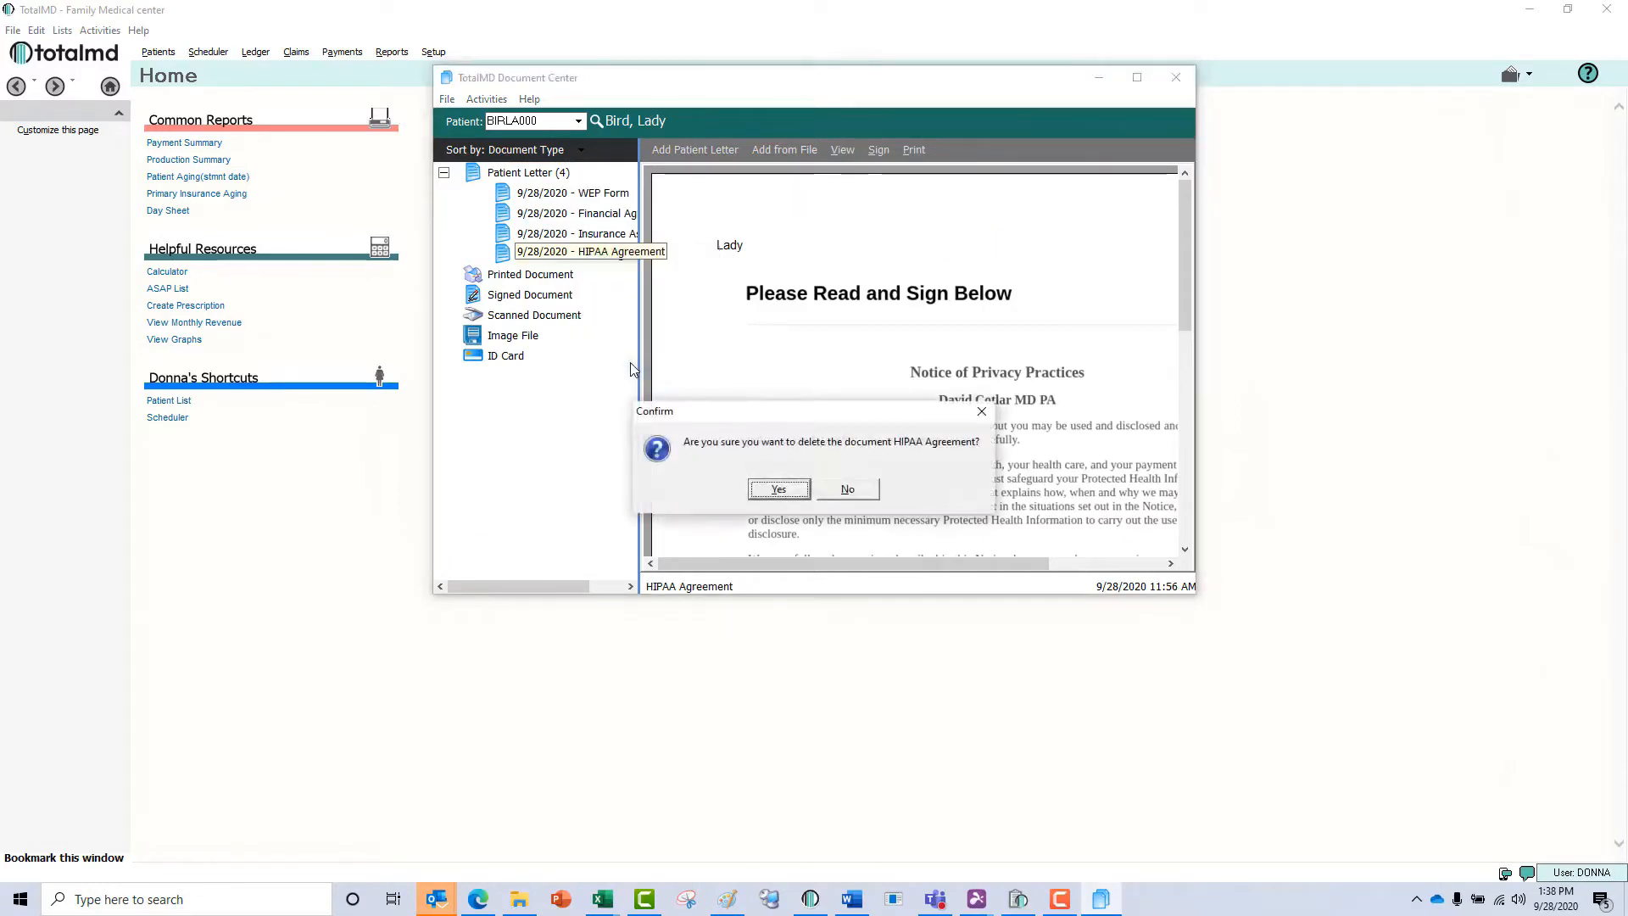
{"action": "left_click", "coordinate": [791, 495]}
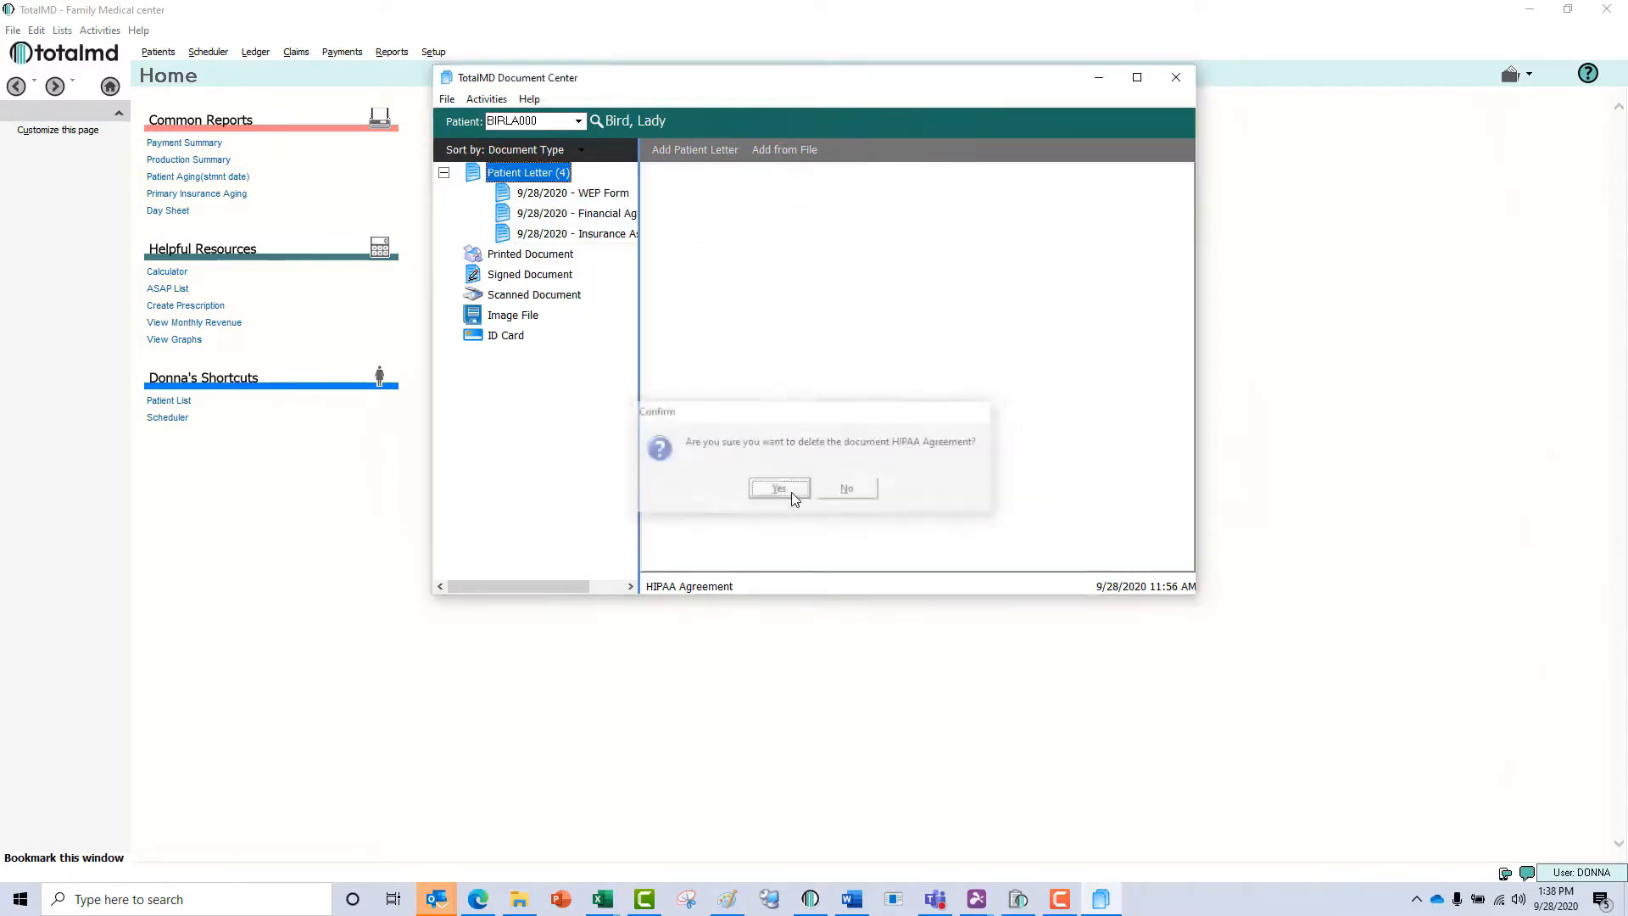
View the patient's WEP Form in its own window, save it, and look at the option for adding a document from file.
{"action": "left_click", "coordinate": [619, 194]}
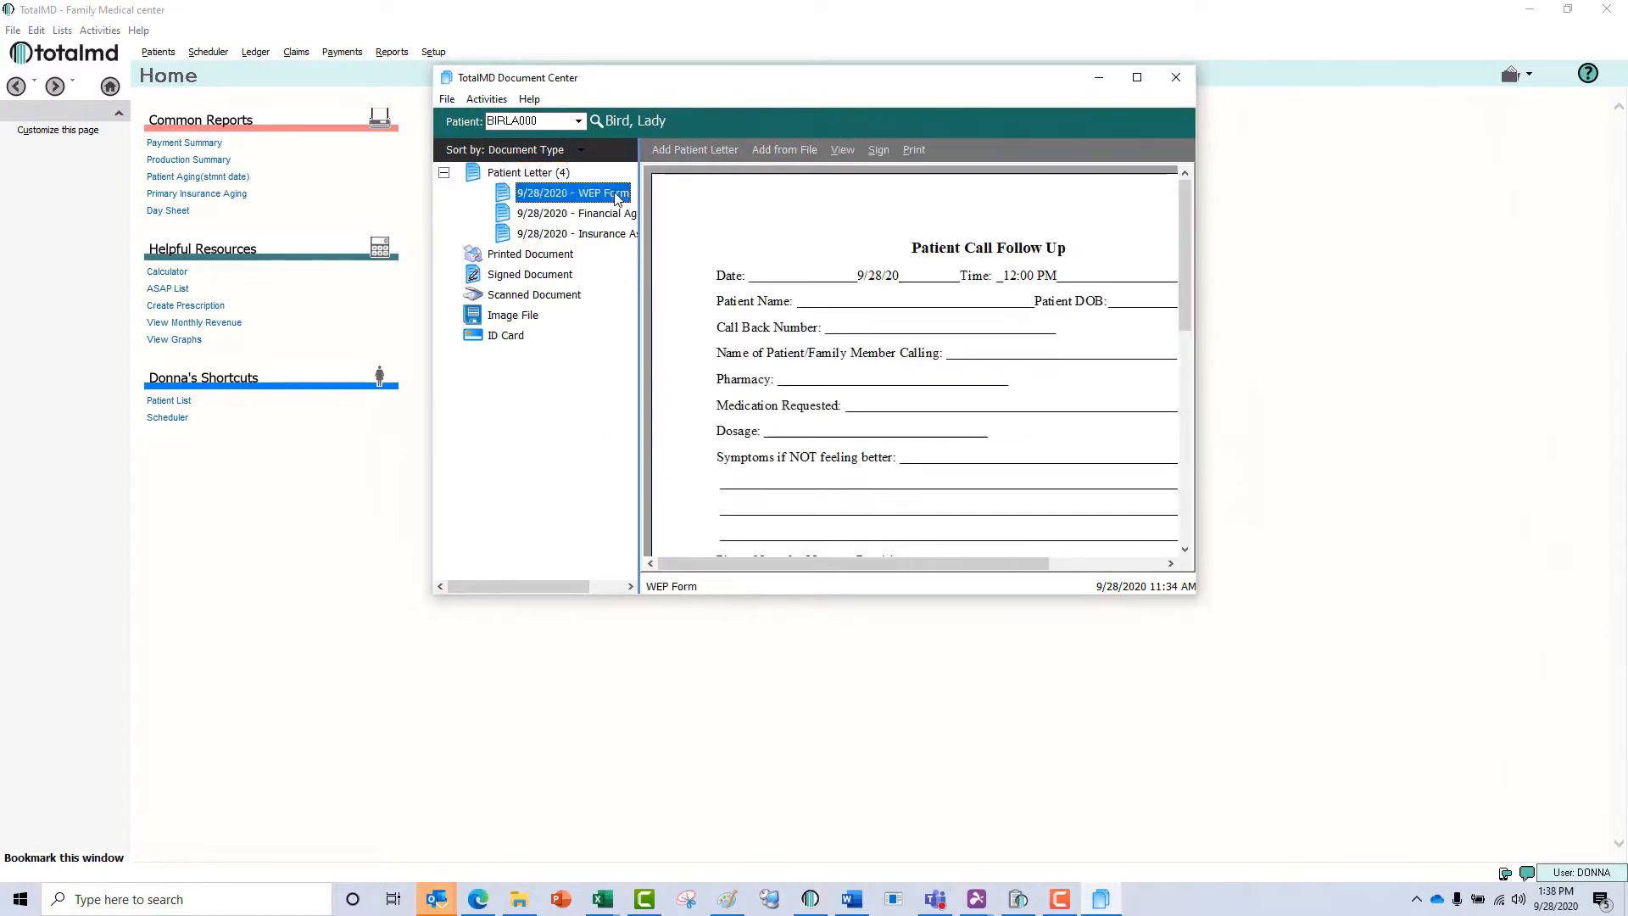
{"action": "left_click", "coordinate": [836, 154]}
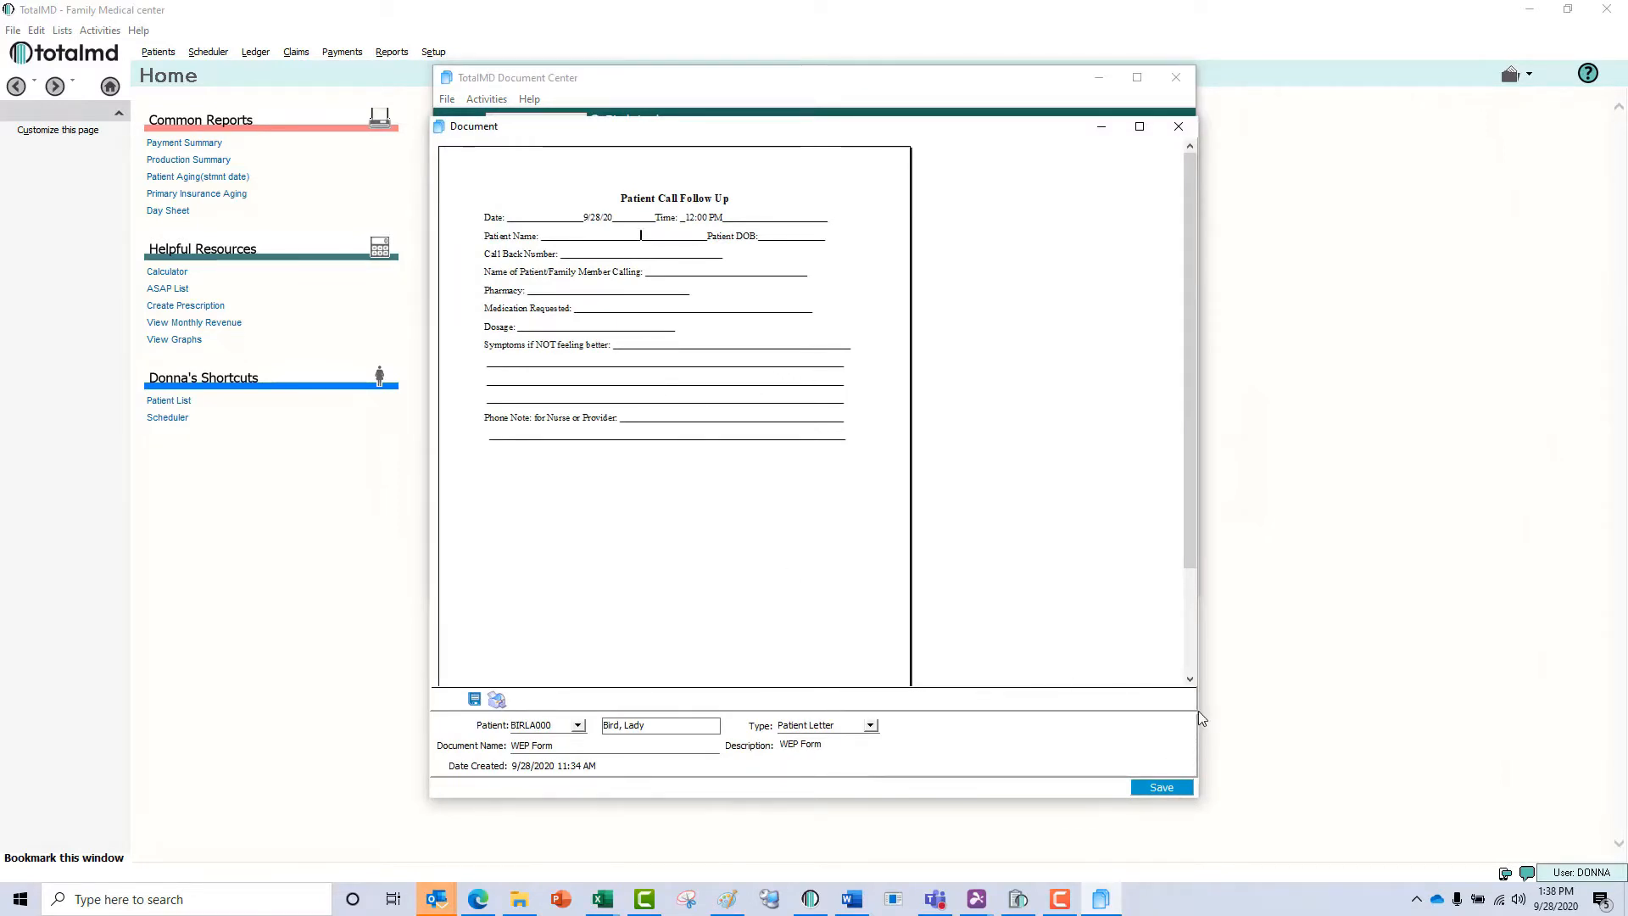
{"action": "left_click", "coordinate": [1160, 786]}
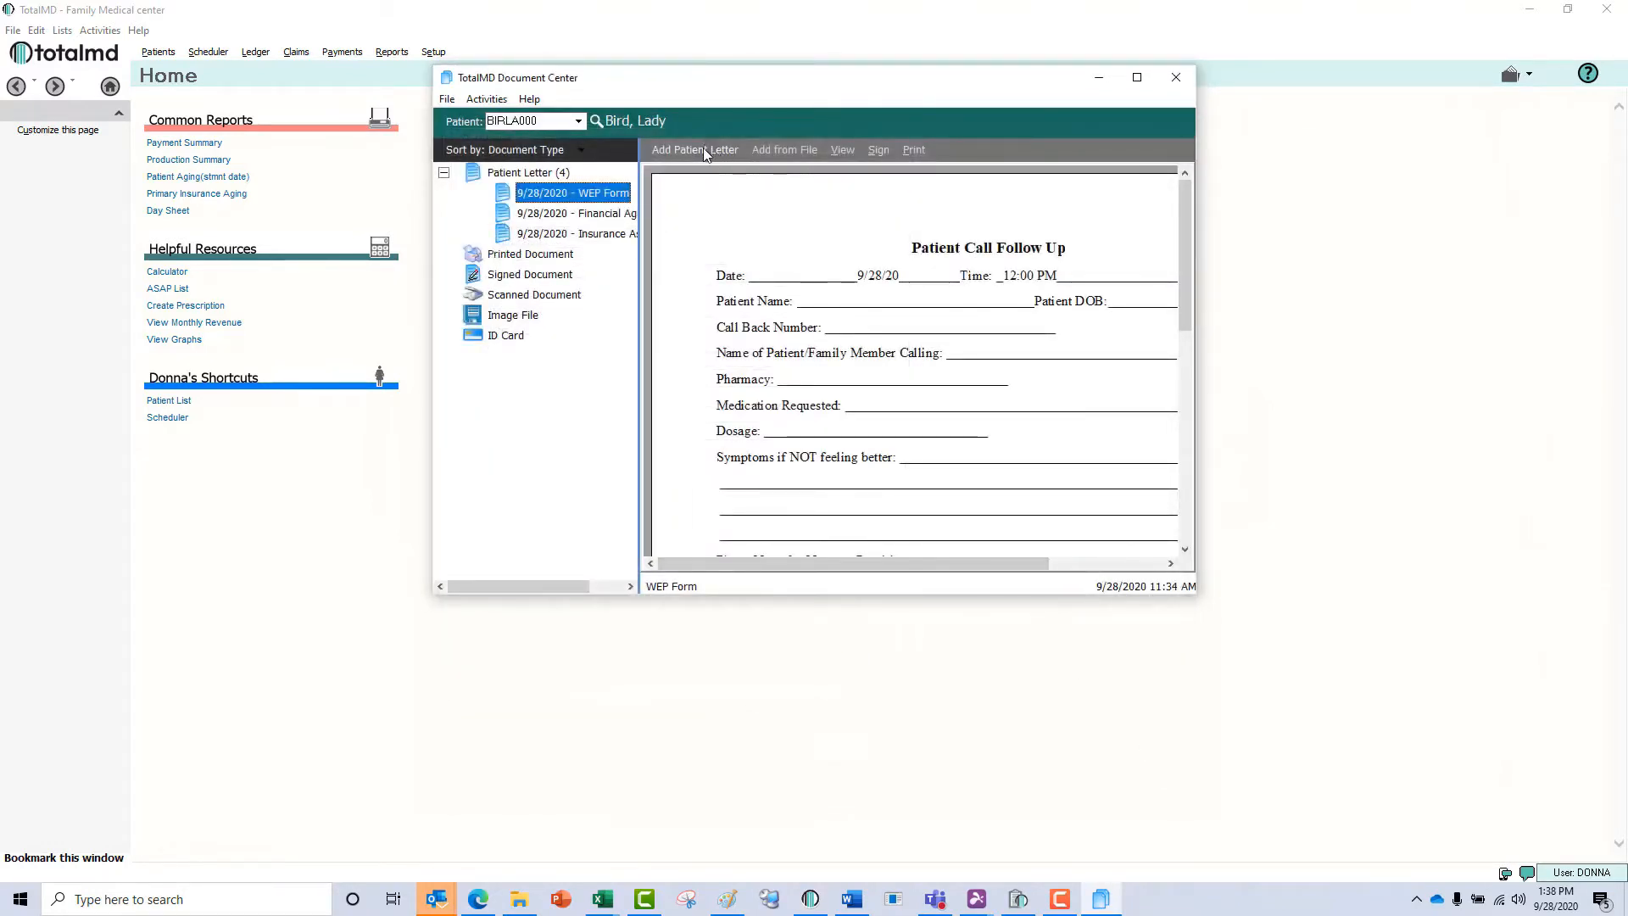
{"action": "left_click", "coordinate": [773, 158]}
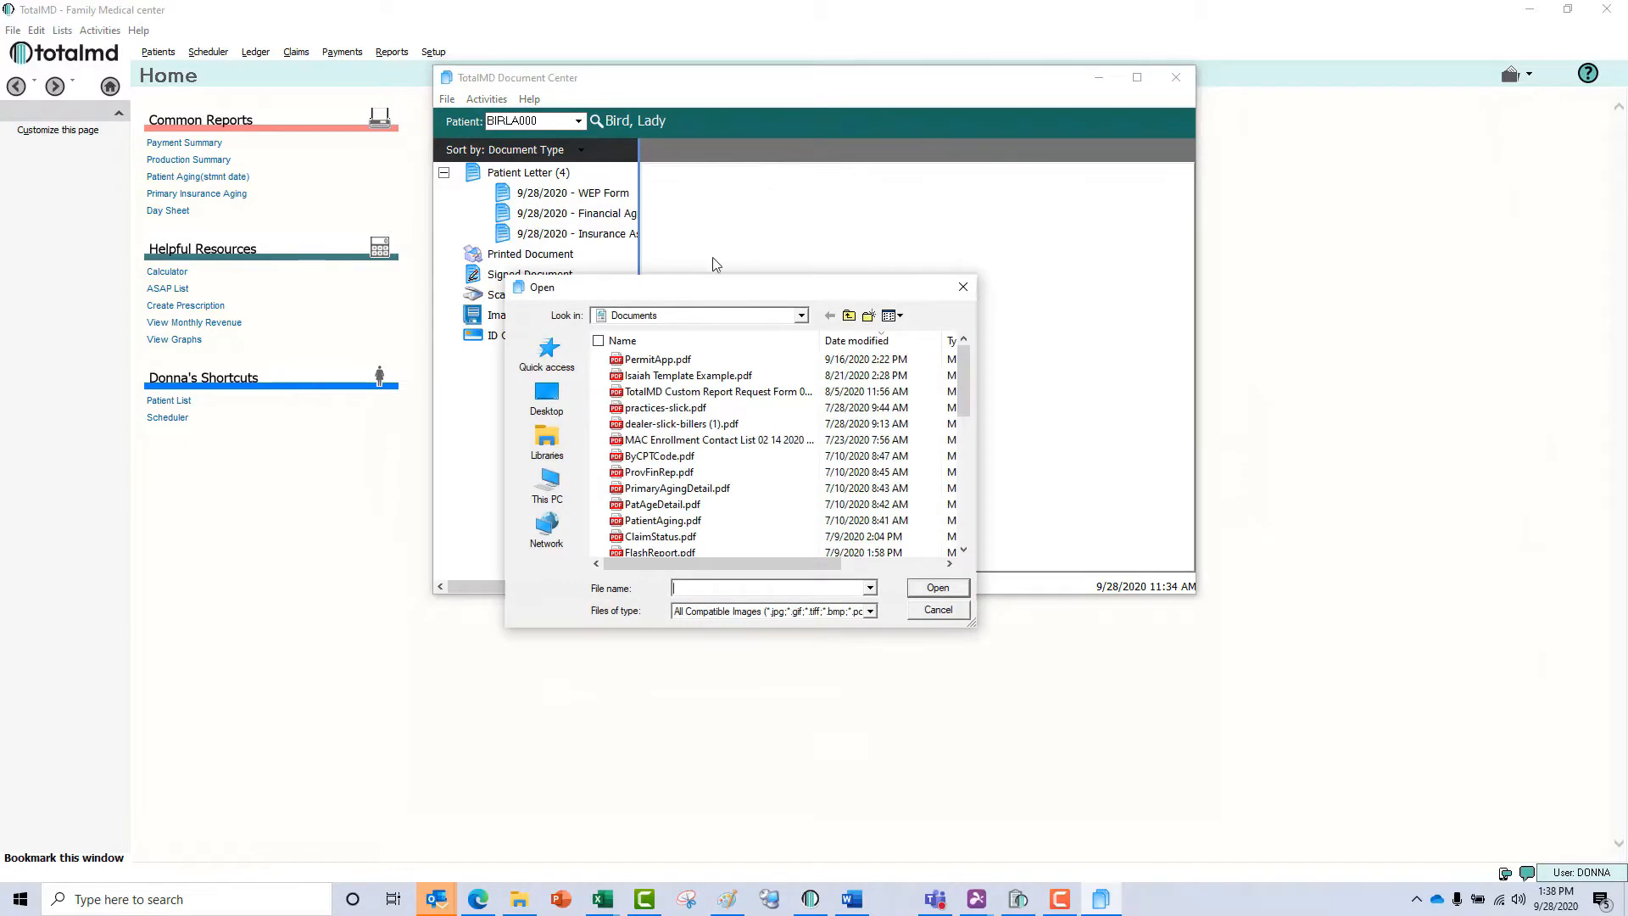
{"action": "left_click", "coordinate": [939, 609]}
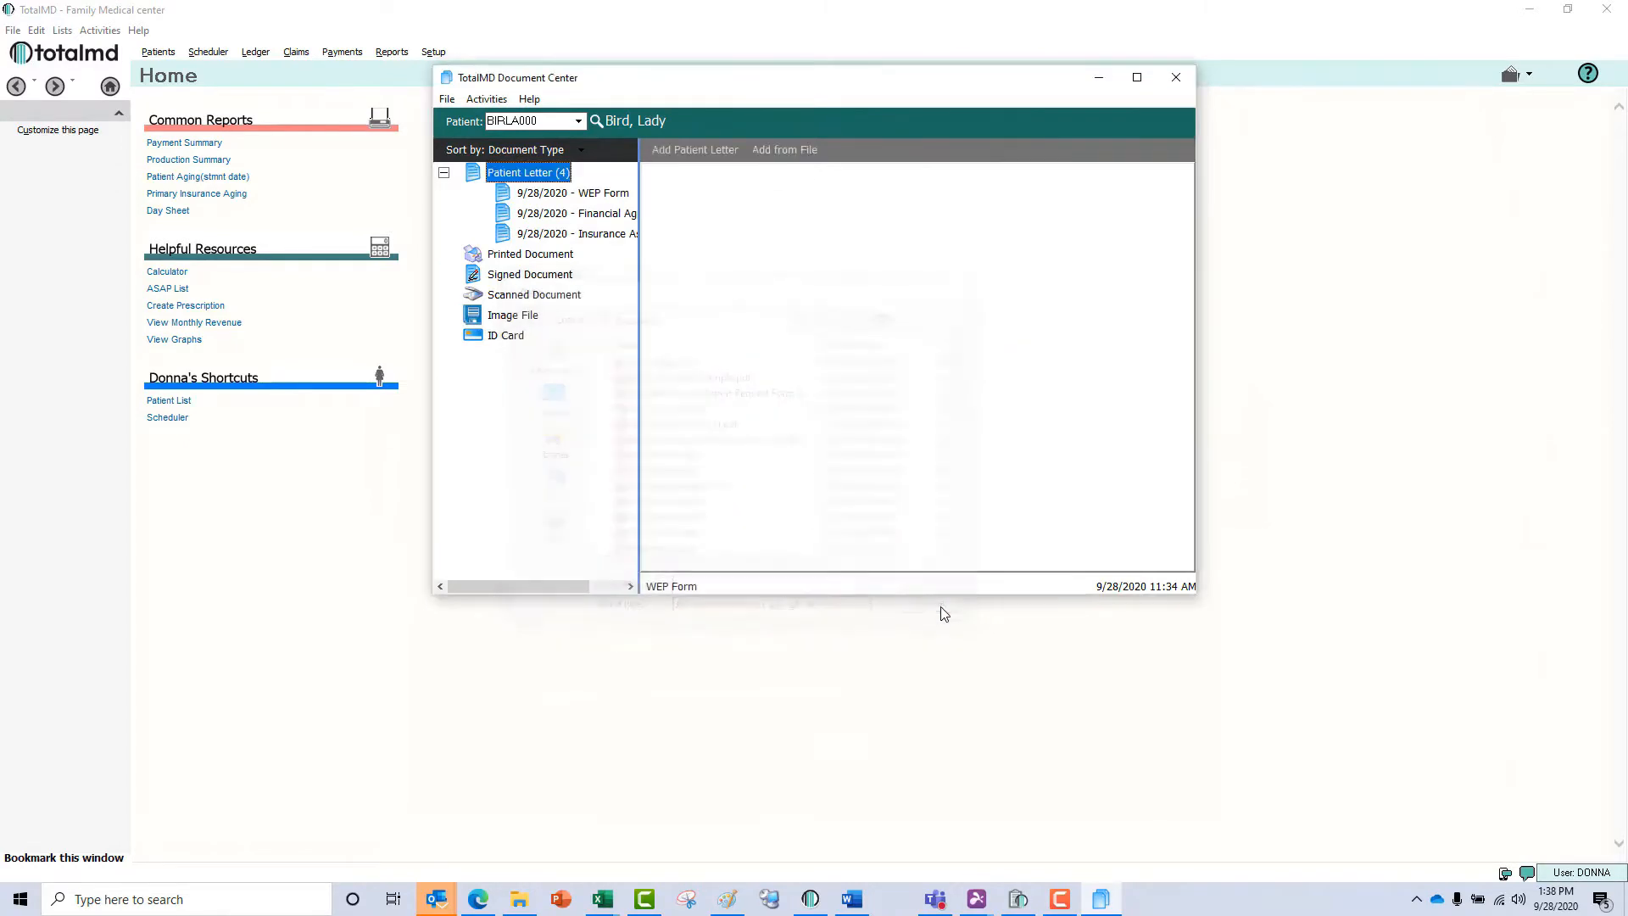
Delete the HIPAA Agreement template from the Patient Registration category of the patient letter templates.
{"action": "left_click", "coordinate": [725, 160]}
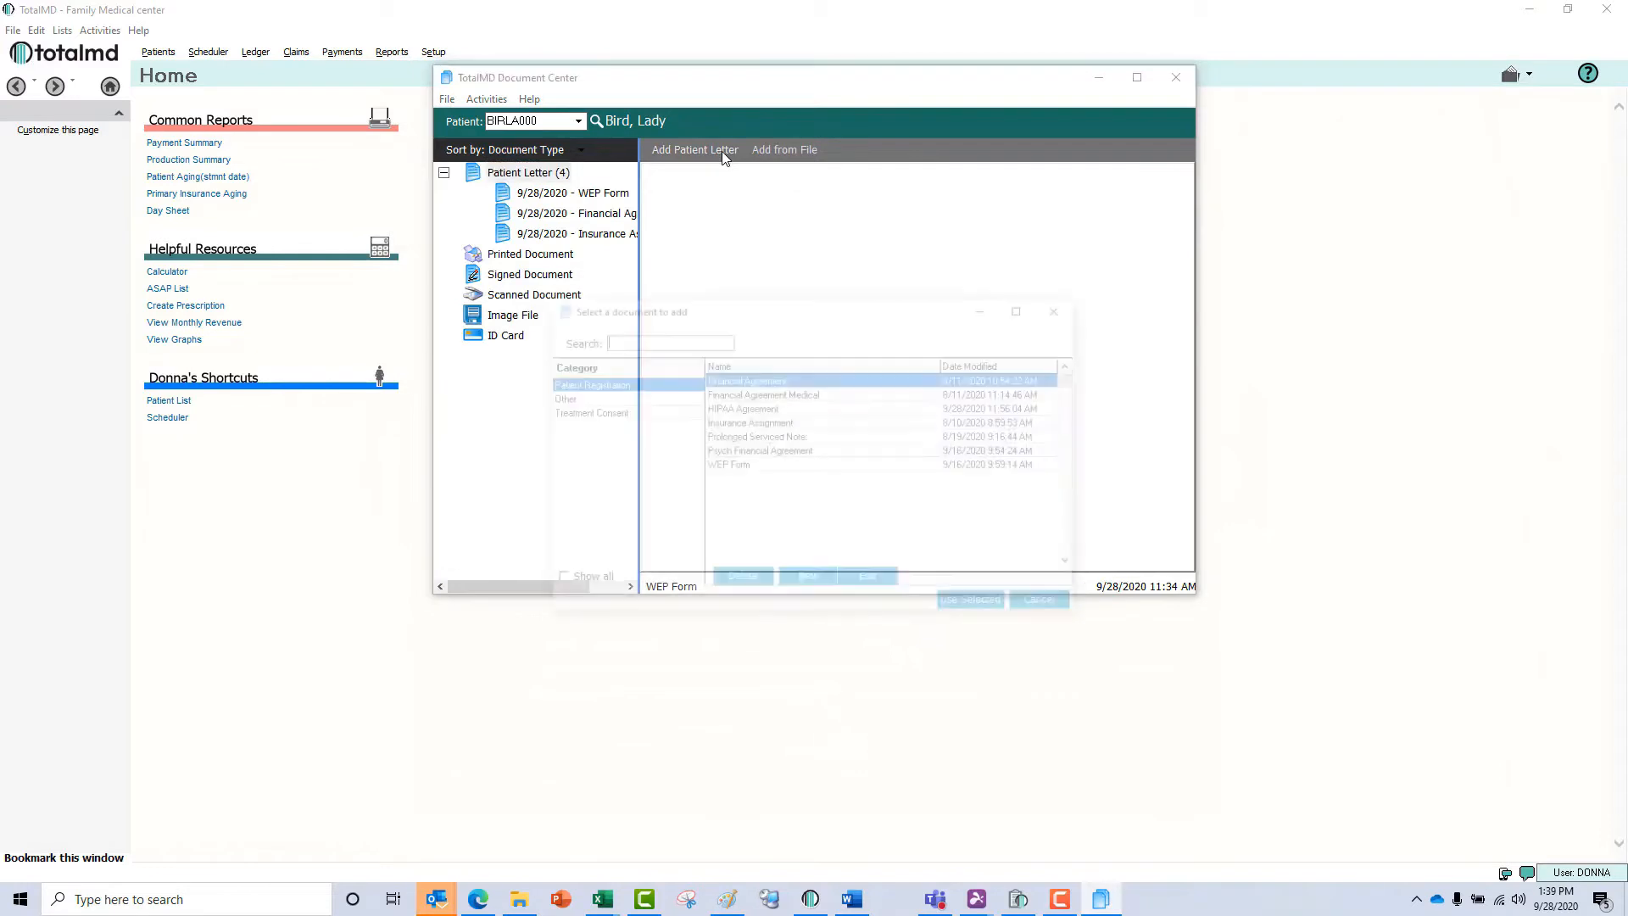
{"action": "left_click", "coordinate": [764, 409]}
{"action": "left_click", "coordinate": [757, 583]}
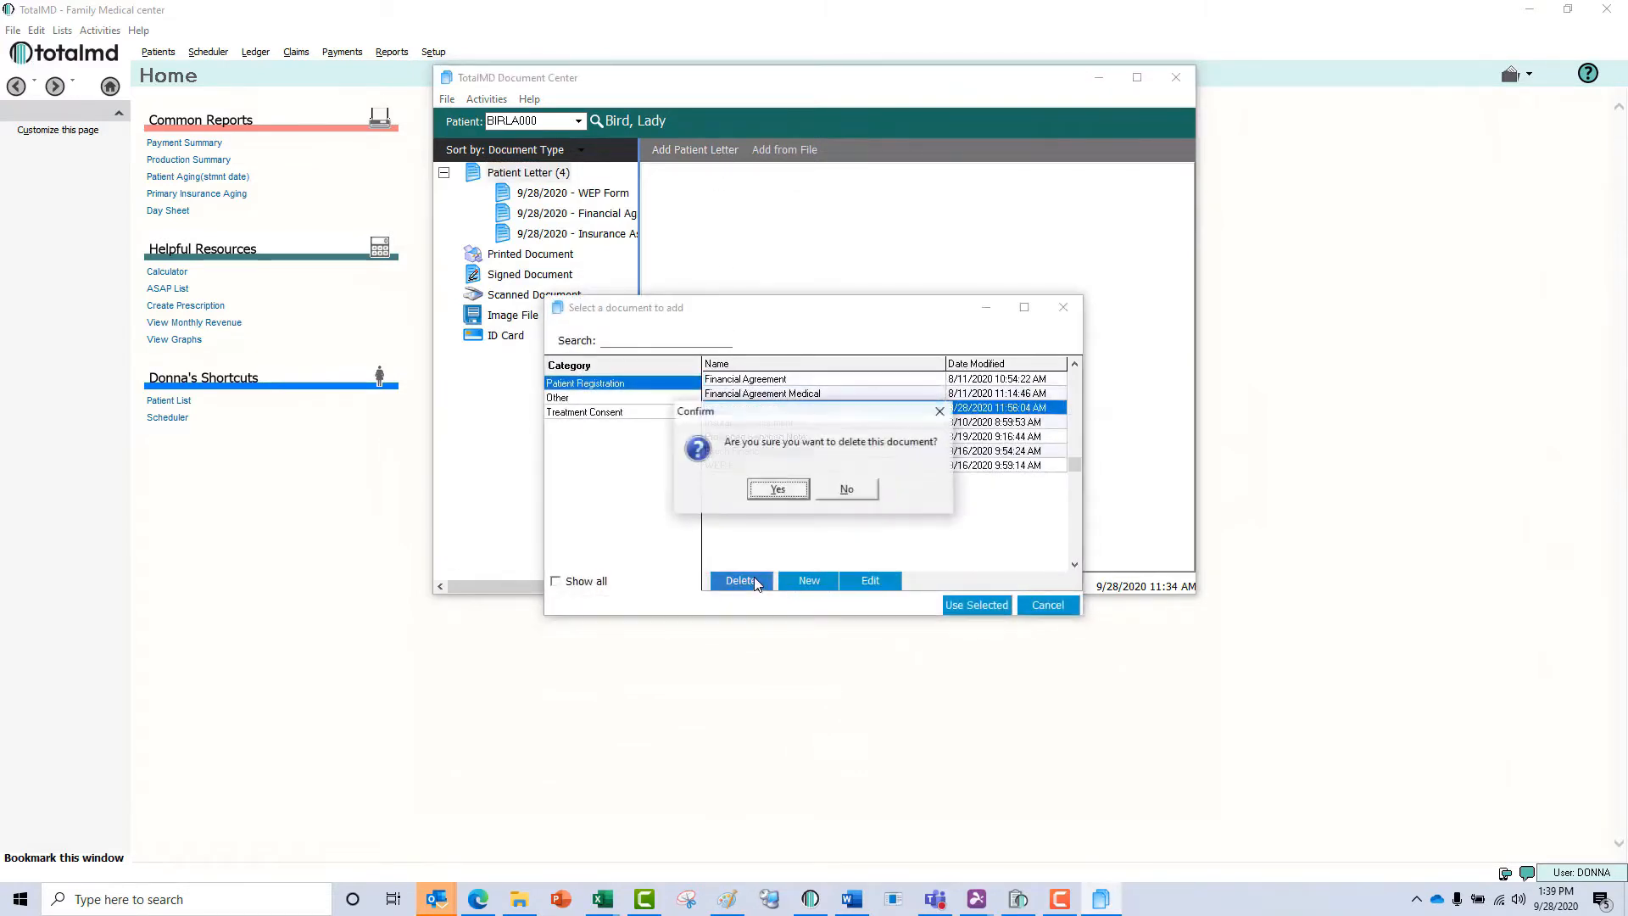
{"action": "left_click", "coordinate": [777, 490]}
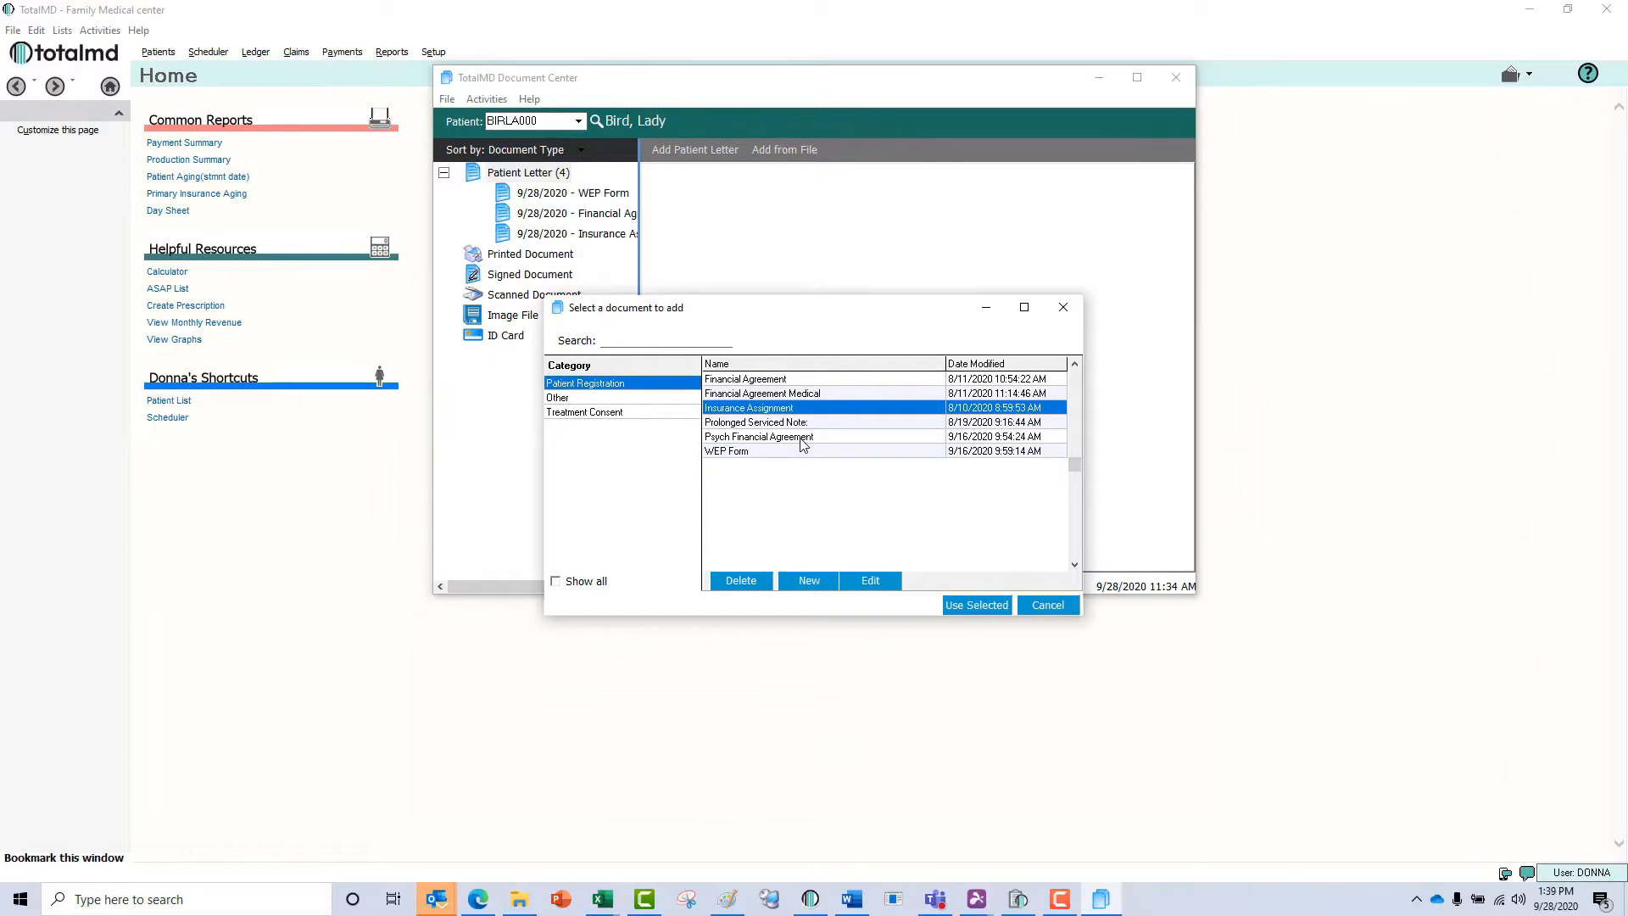
Edit the Psych Financial Agreement template and insert a signature field with the signer's first name below the last paragraph.
{"action": "left_click", "coordinate": [803, 441]}
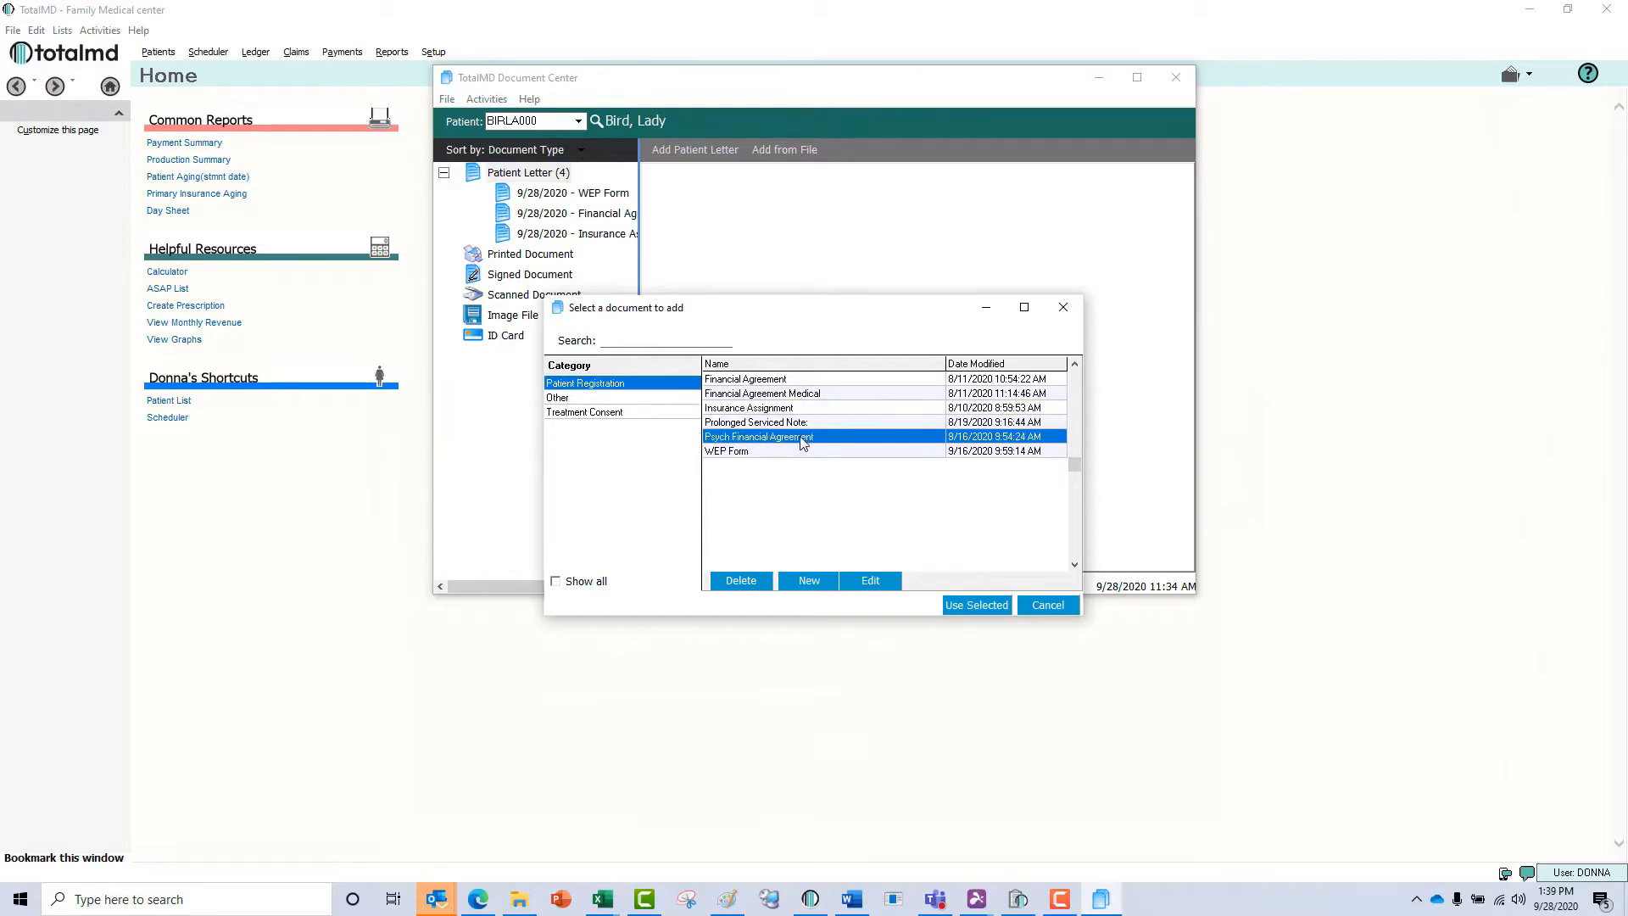
{"action": "left_click", "coordinate": [869, 580]}
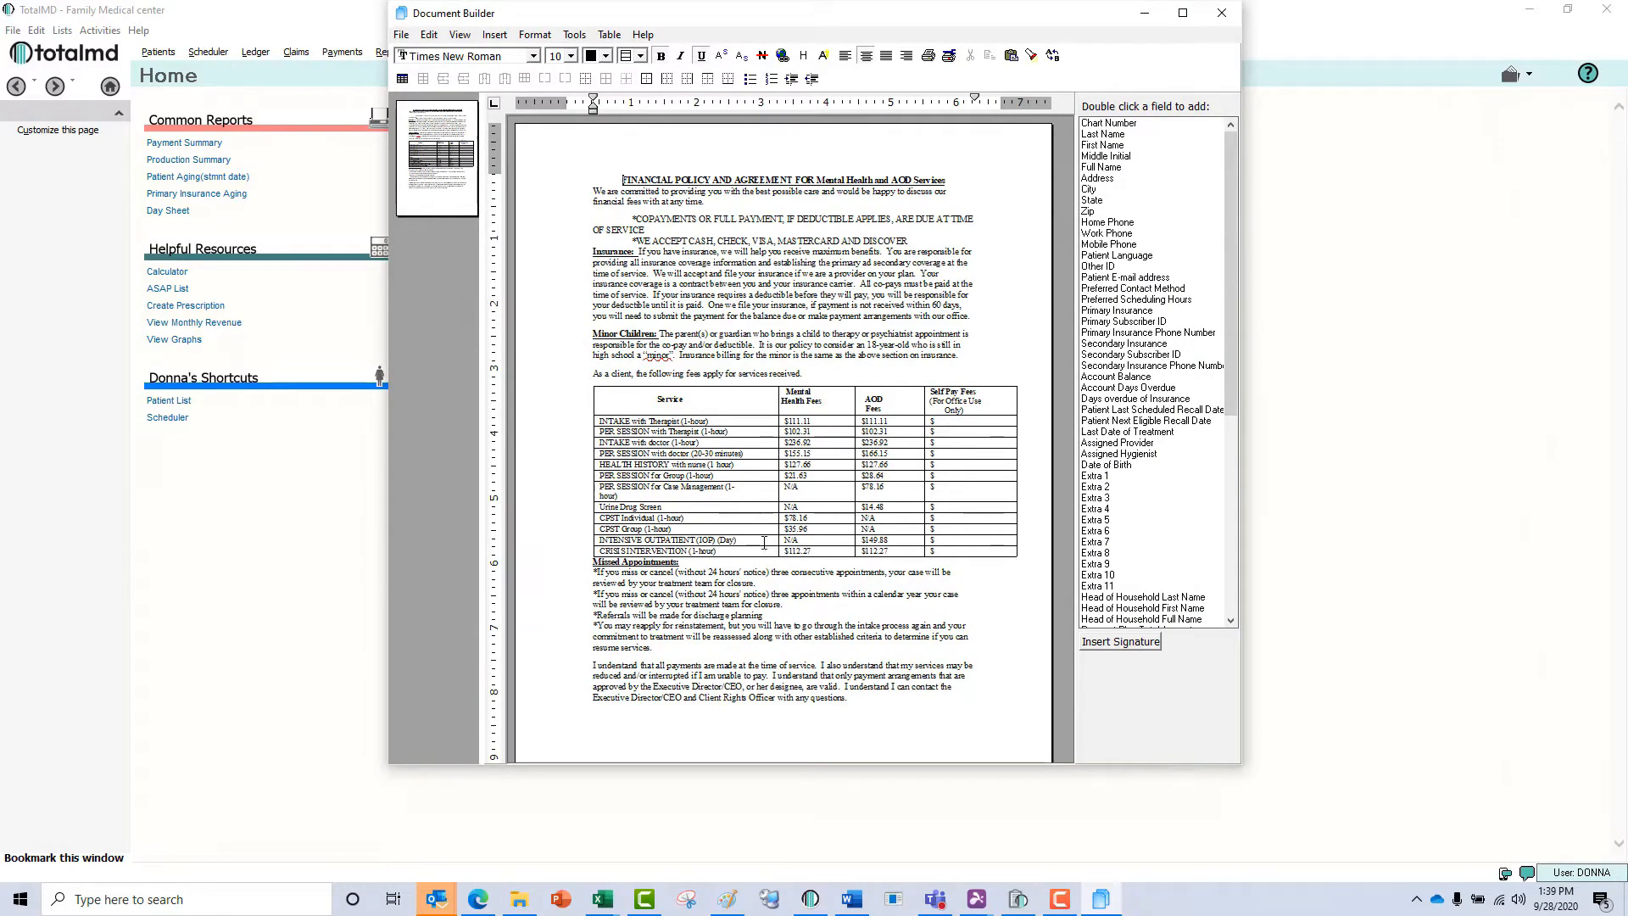
{"action": "left_click", "coordinate": [1036, 712]}
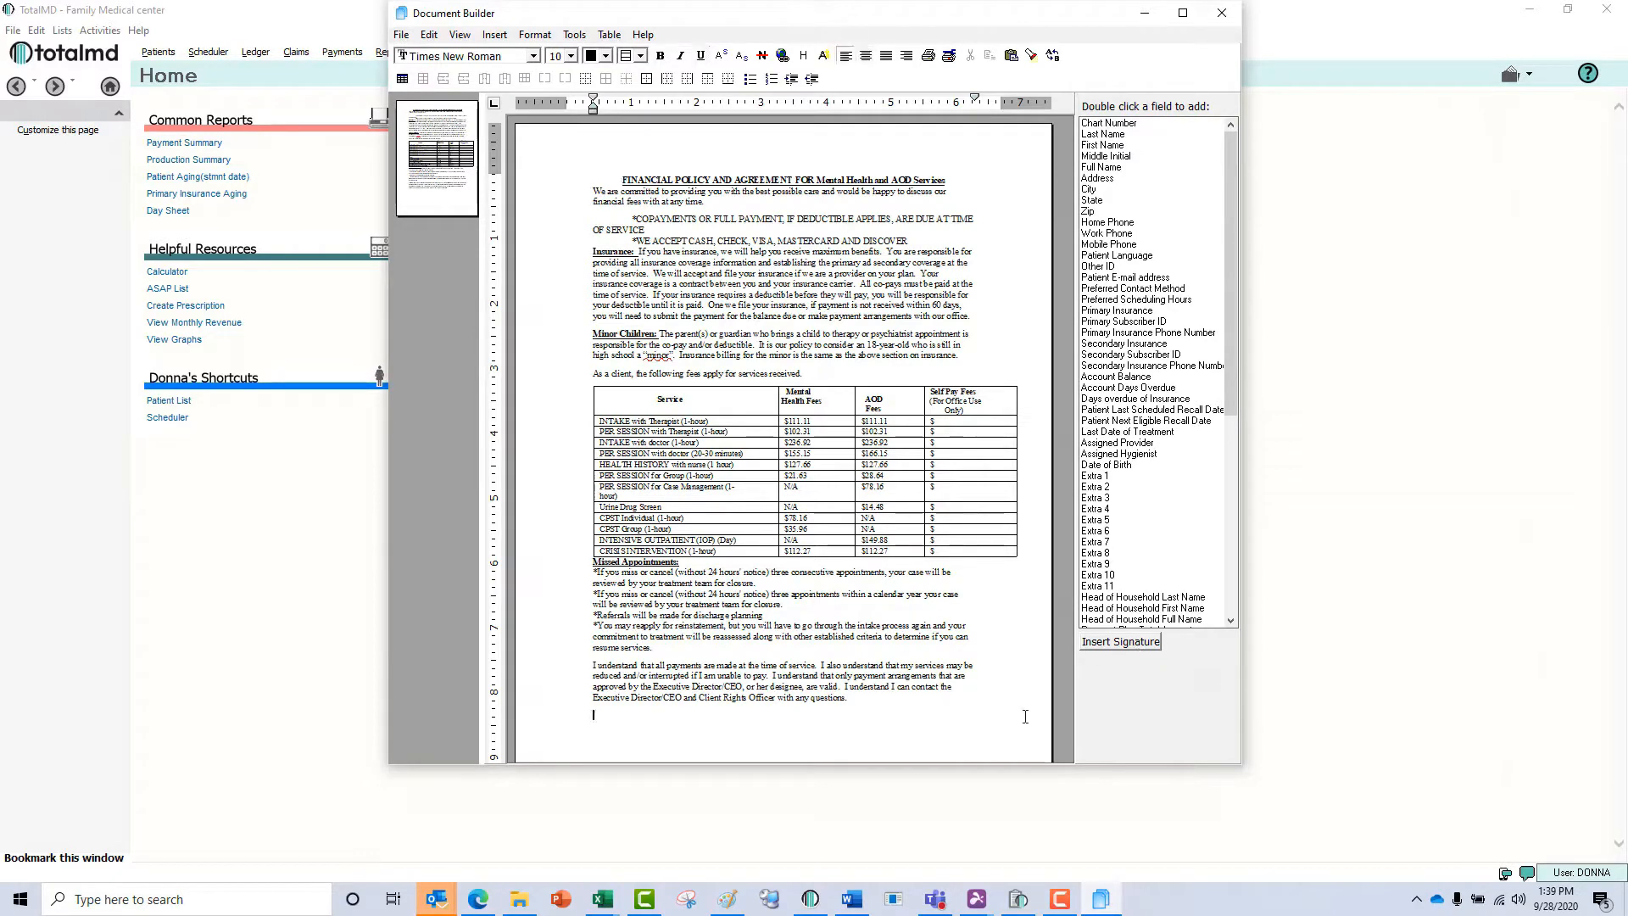
{"action": "left_click", "coordinate": [1120, 641]}
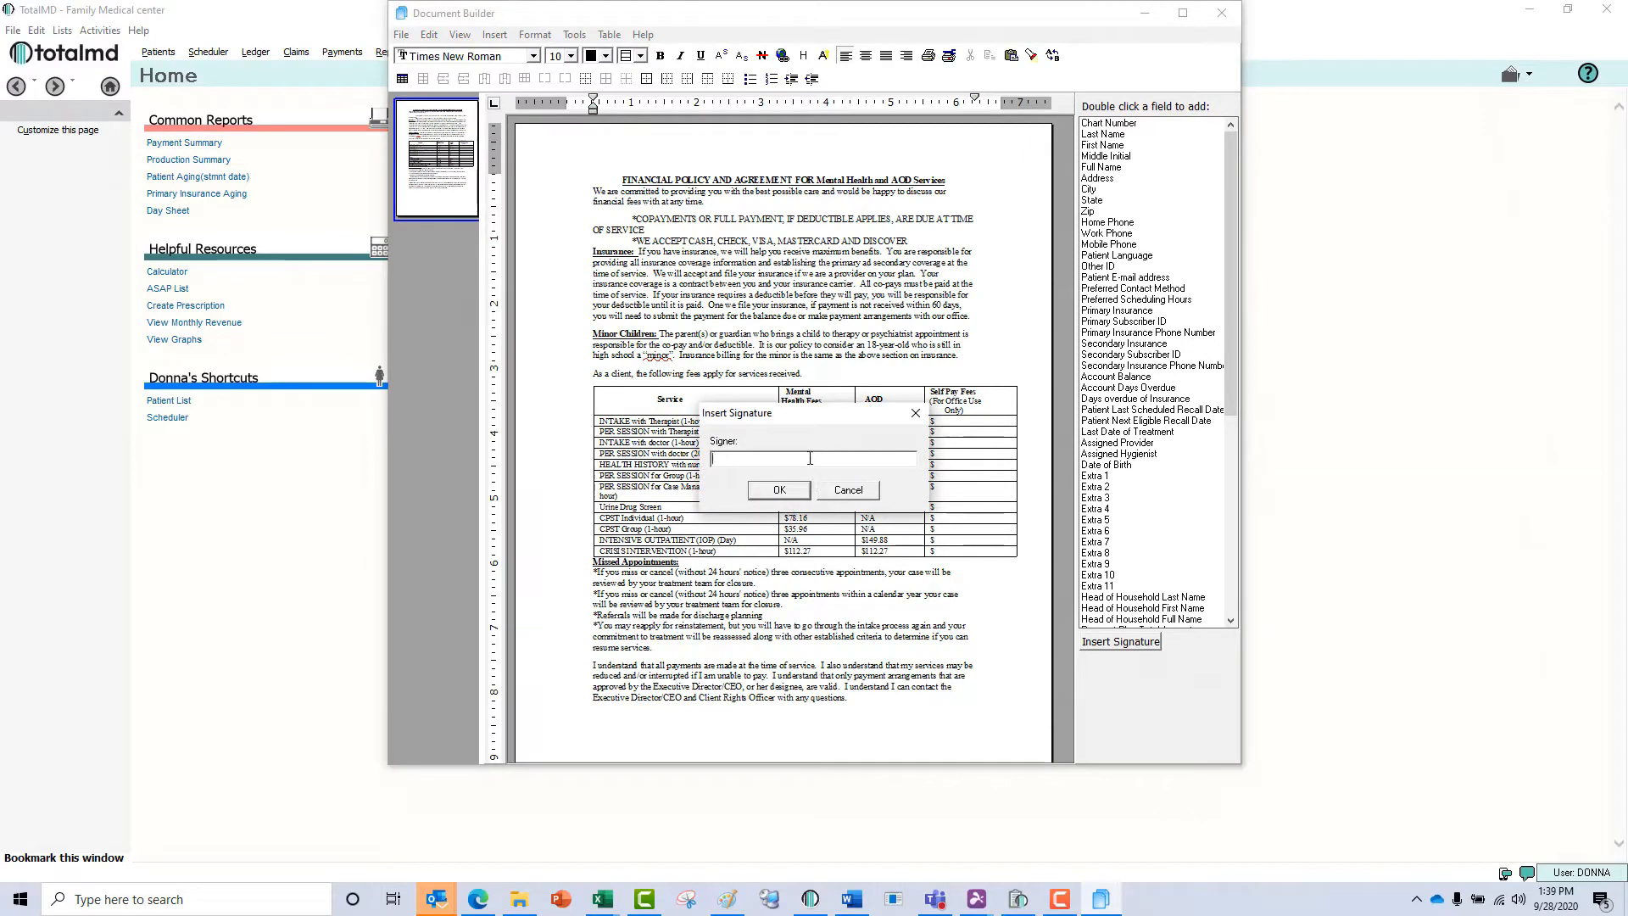
{"action": "type", "text": "Donna"}
{"action": "left_click", "coordinate": [778, 492]}
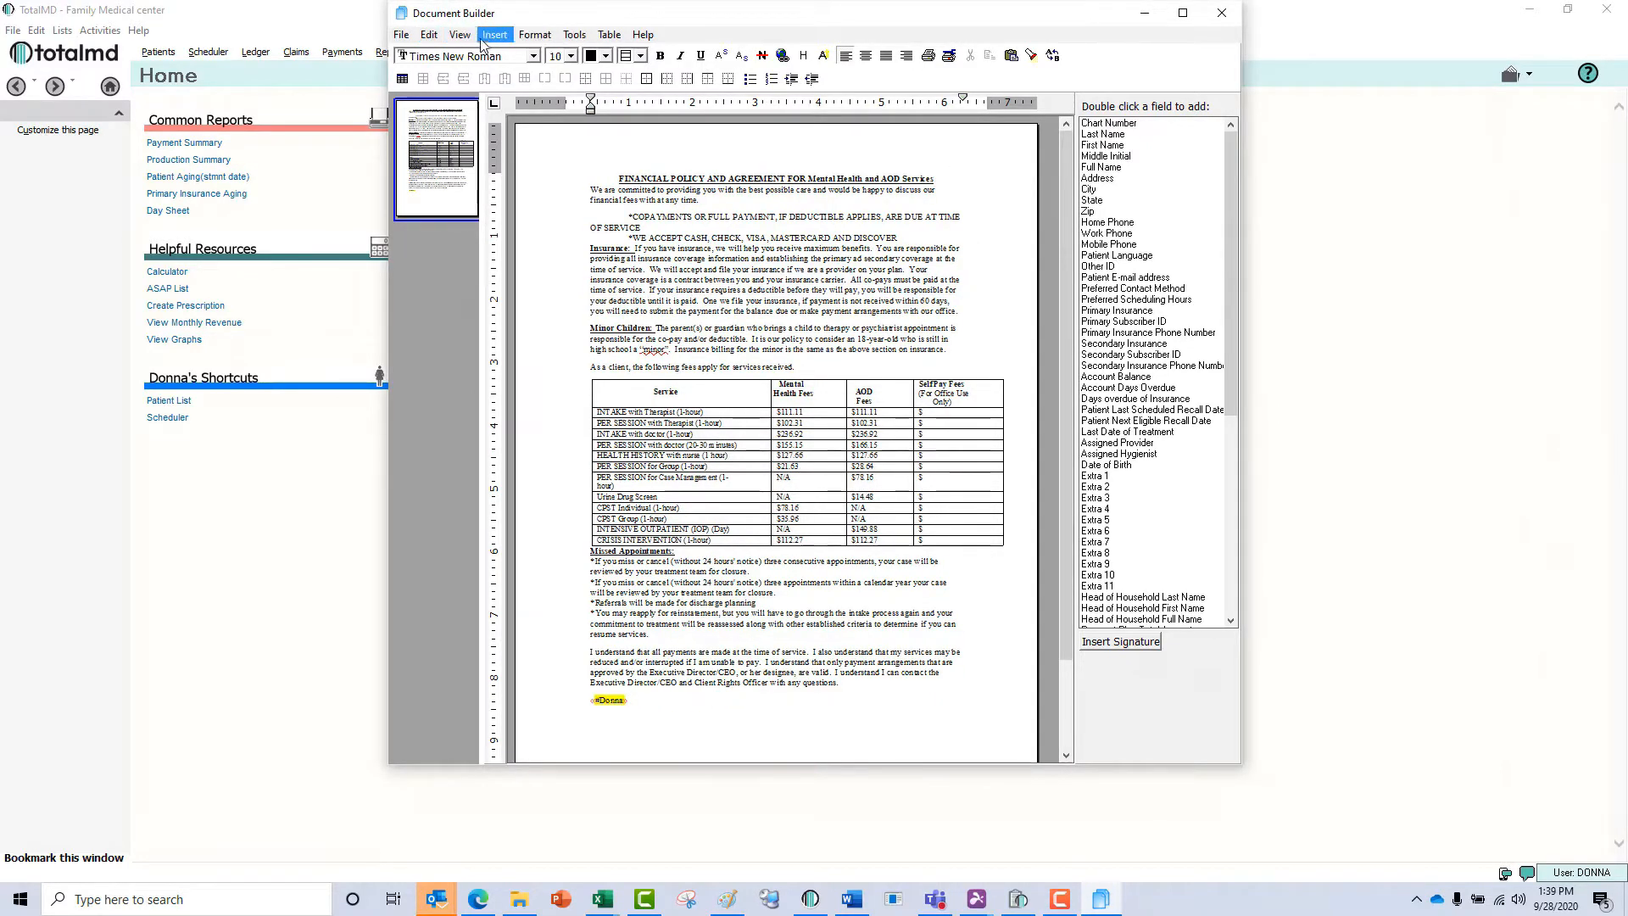
Save the edited Psych Financial Agreement template and close the Document Builder.
{"action": "left_click", "coordinate": [403, 36]}
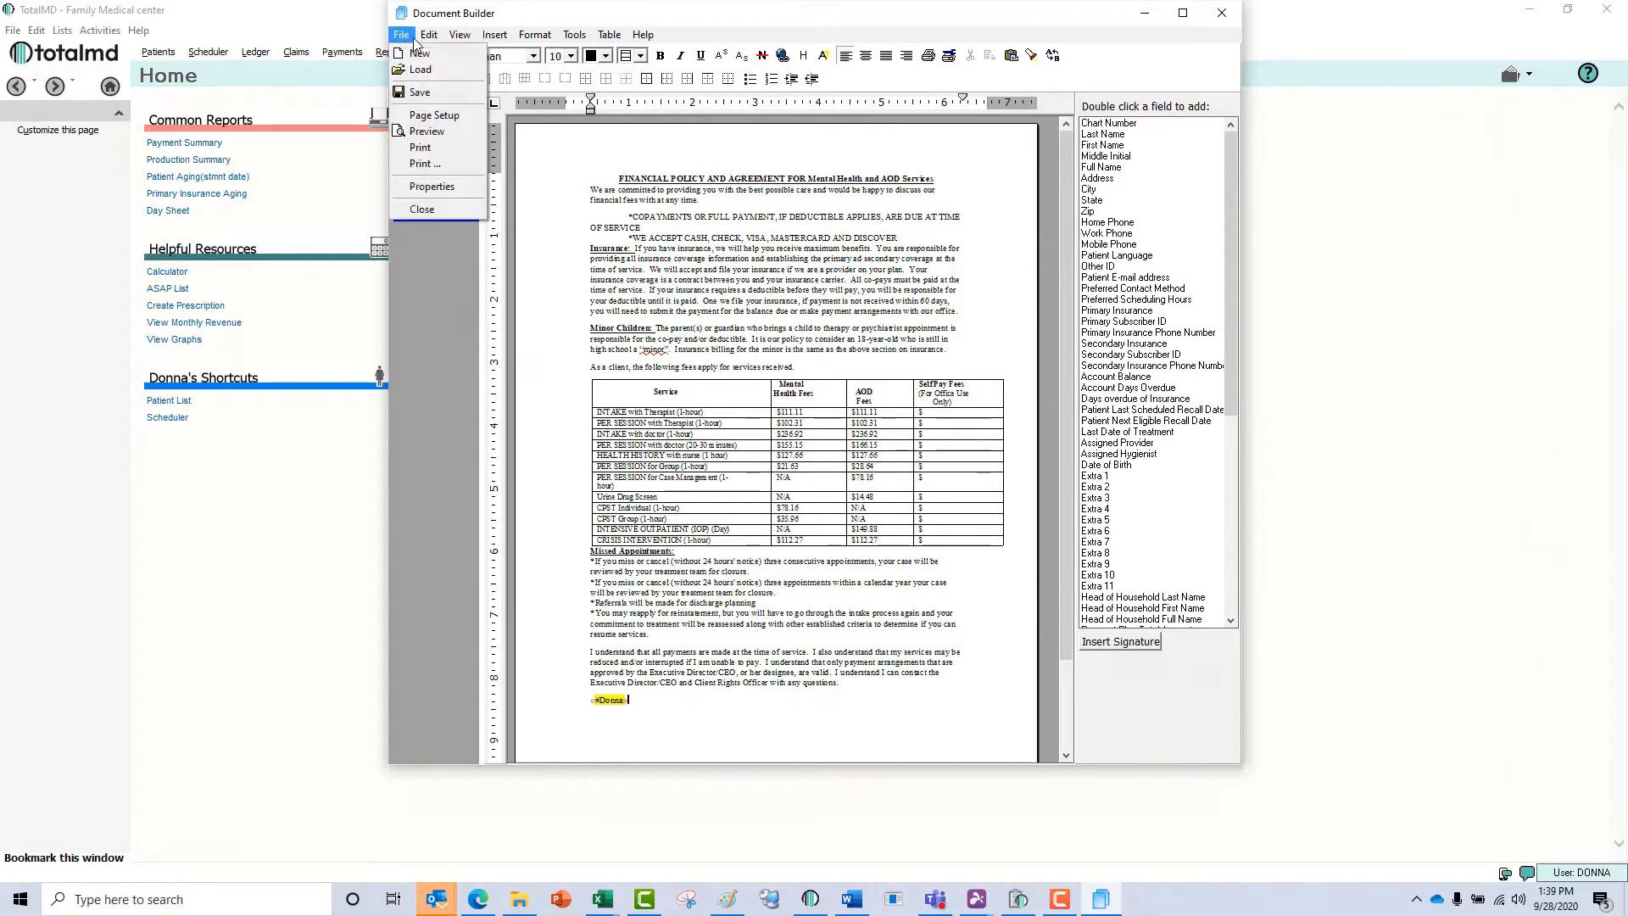
{"action": "left_click", "coordinate": [424, 92]}
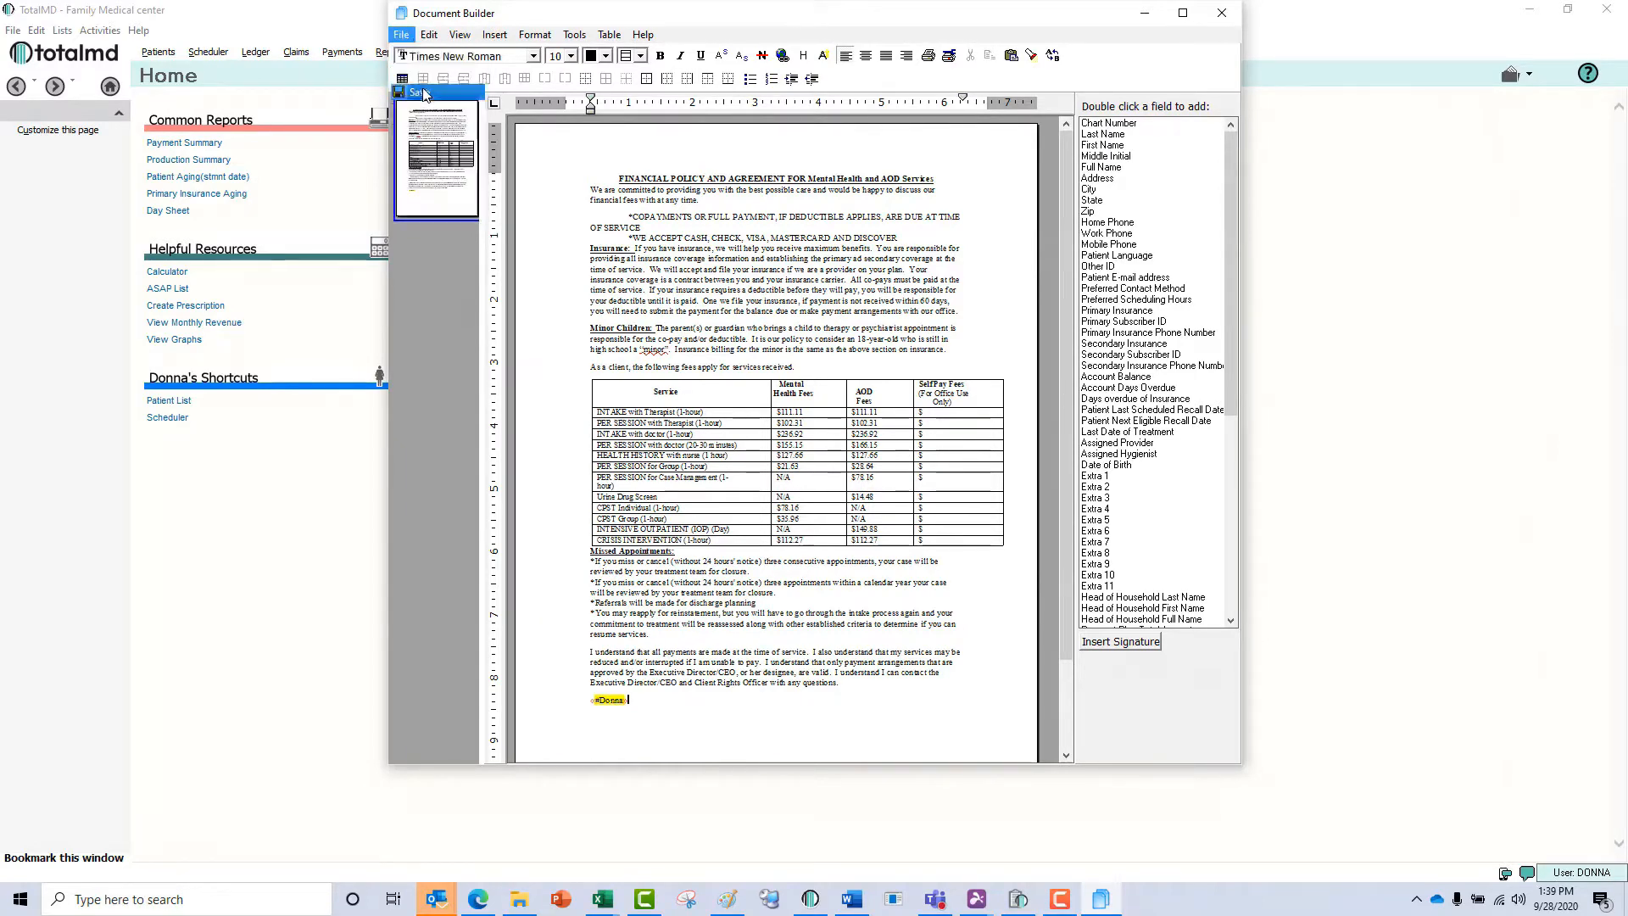
{"action": "left_click", "coordinate": [410, 36]}
{"action": "left_click", "coordinate": [423, 209]}
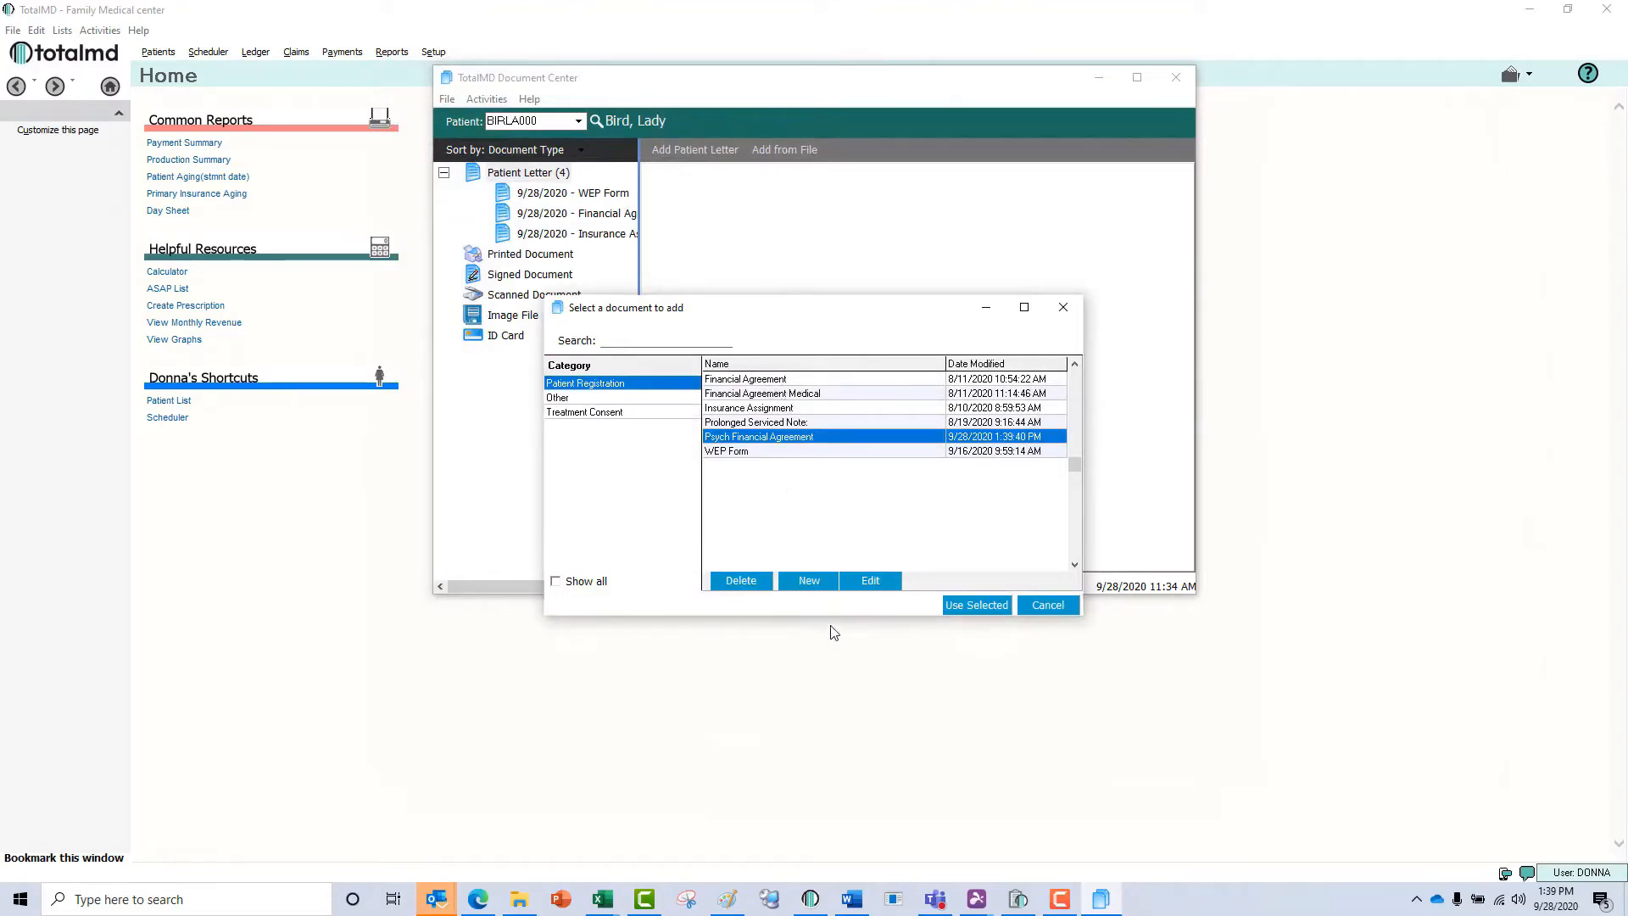
Create a new Patient Registration template named HIPAA Agreement.
{"action": "left_click", "coordinate": [809, 583]}
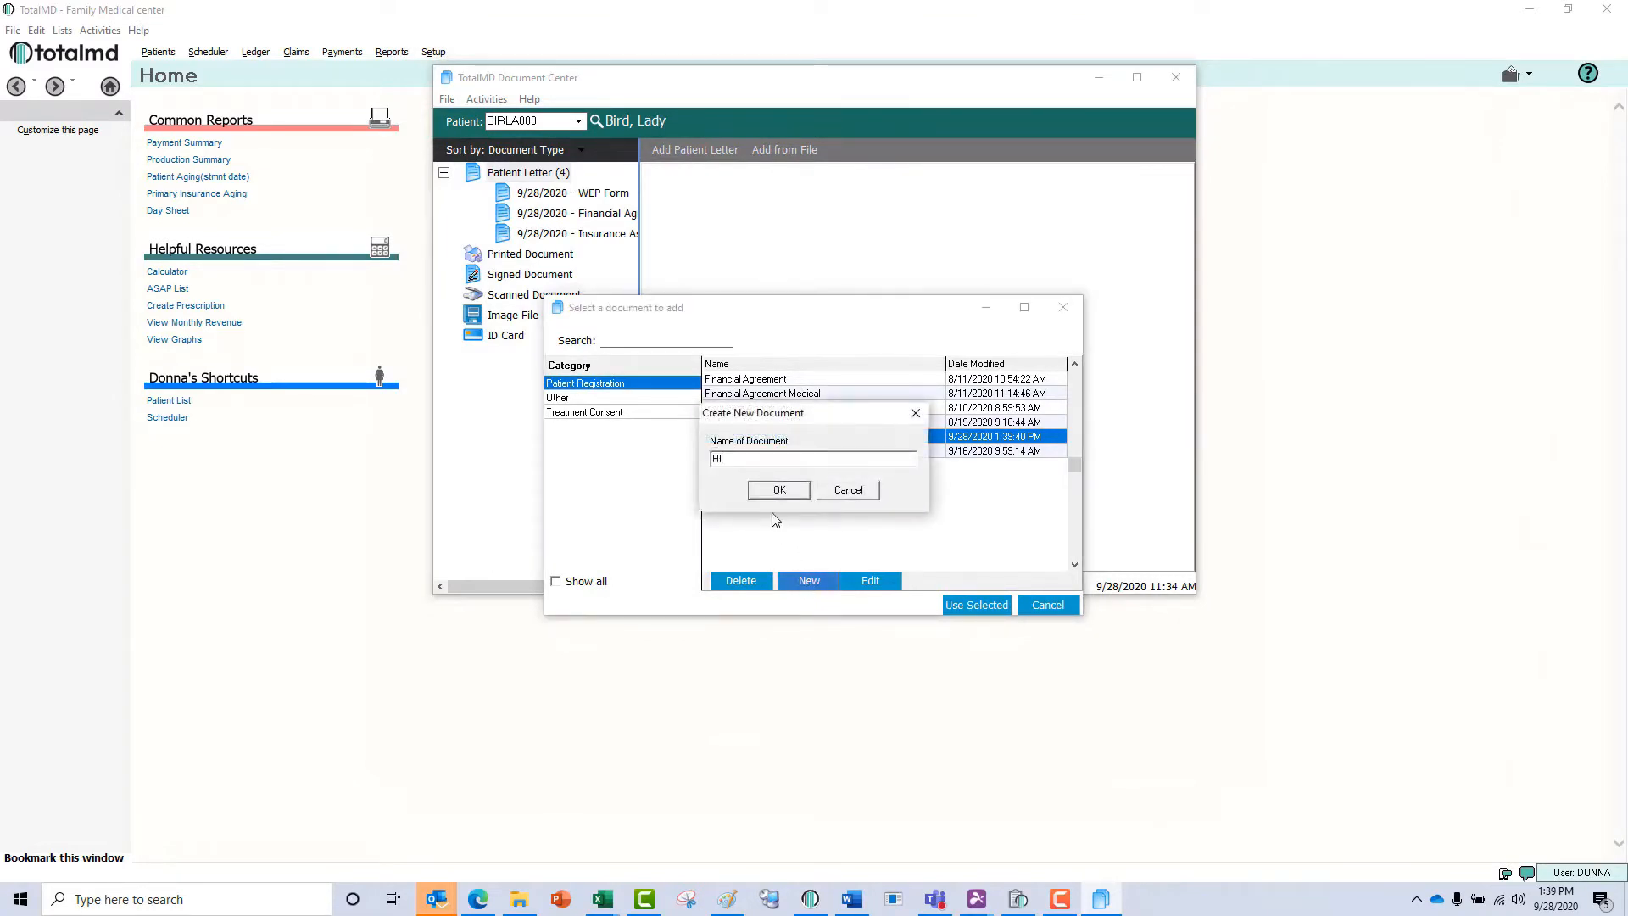
{"action": "type", "text": "HIPAA Agreement"}
{"action": "left_click", "coordinate": [800, 492]}
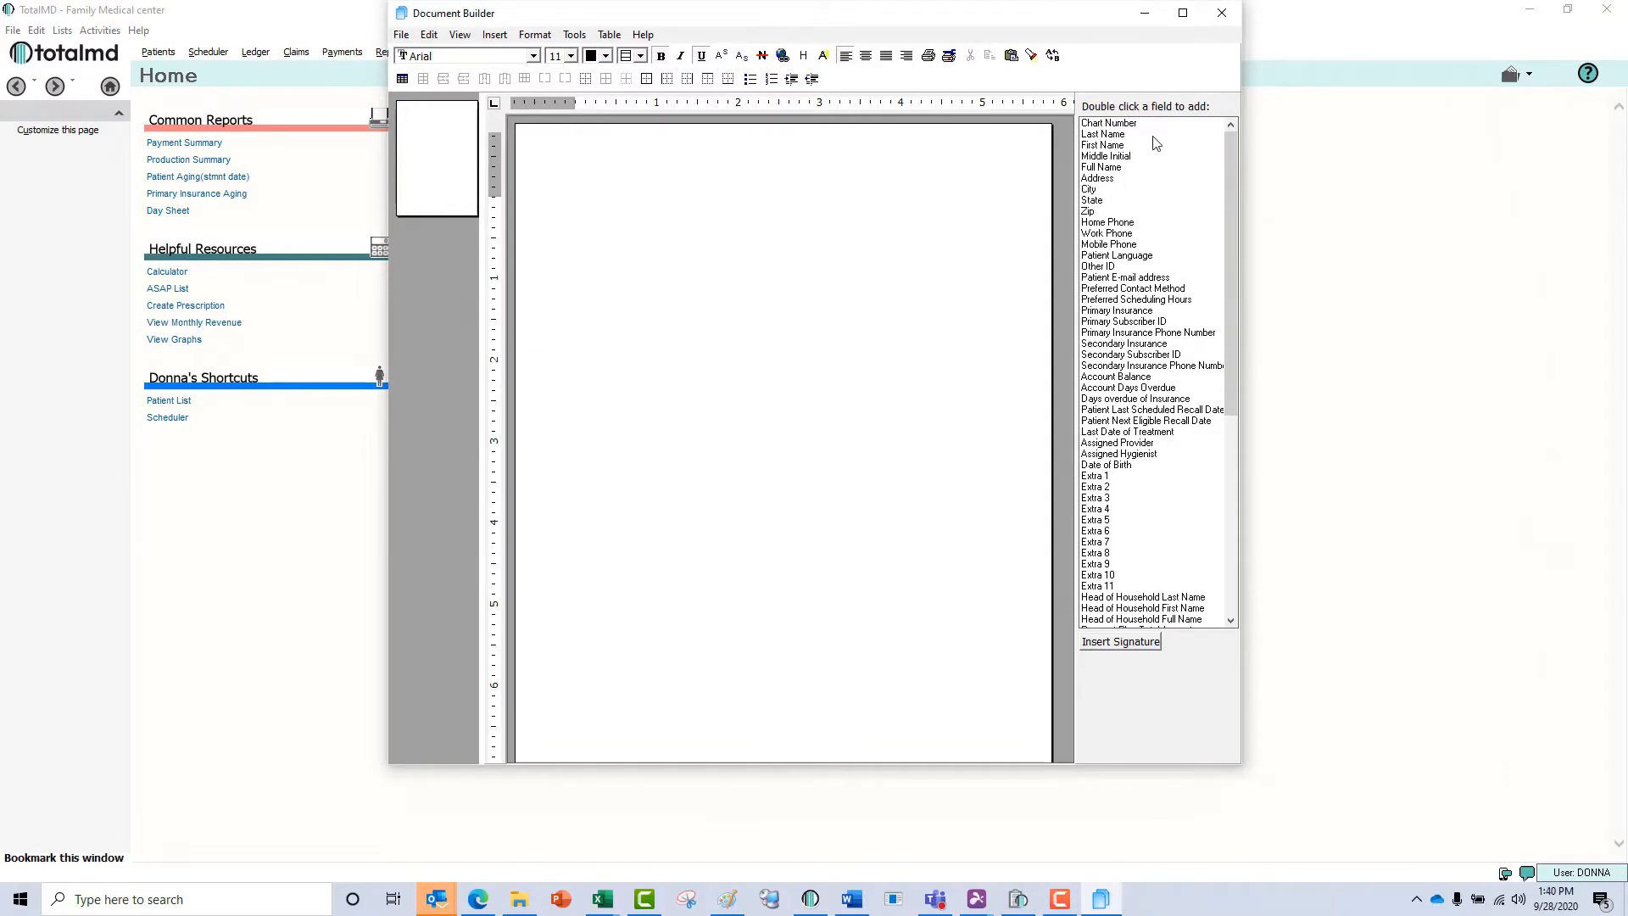
Insert the First Name and Last Name fields on the first line and the Date of Birth field on the line below.
{"action": "double_click", "coordinate": [1118, 146]}
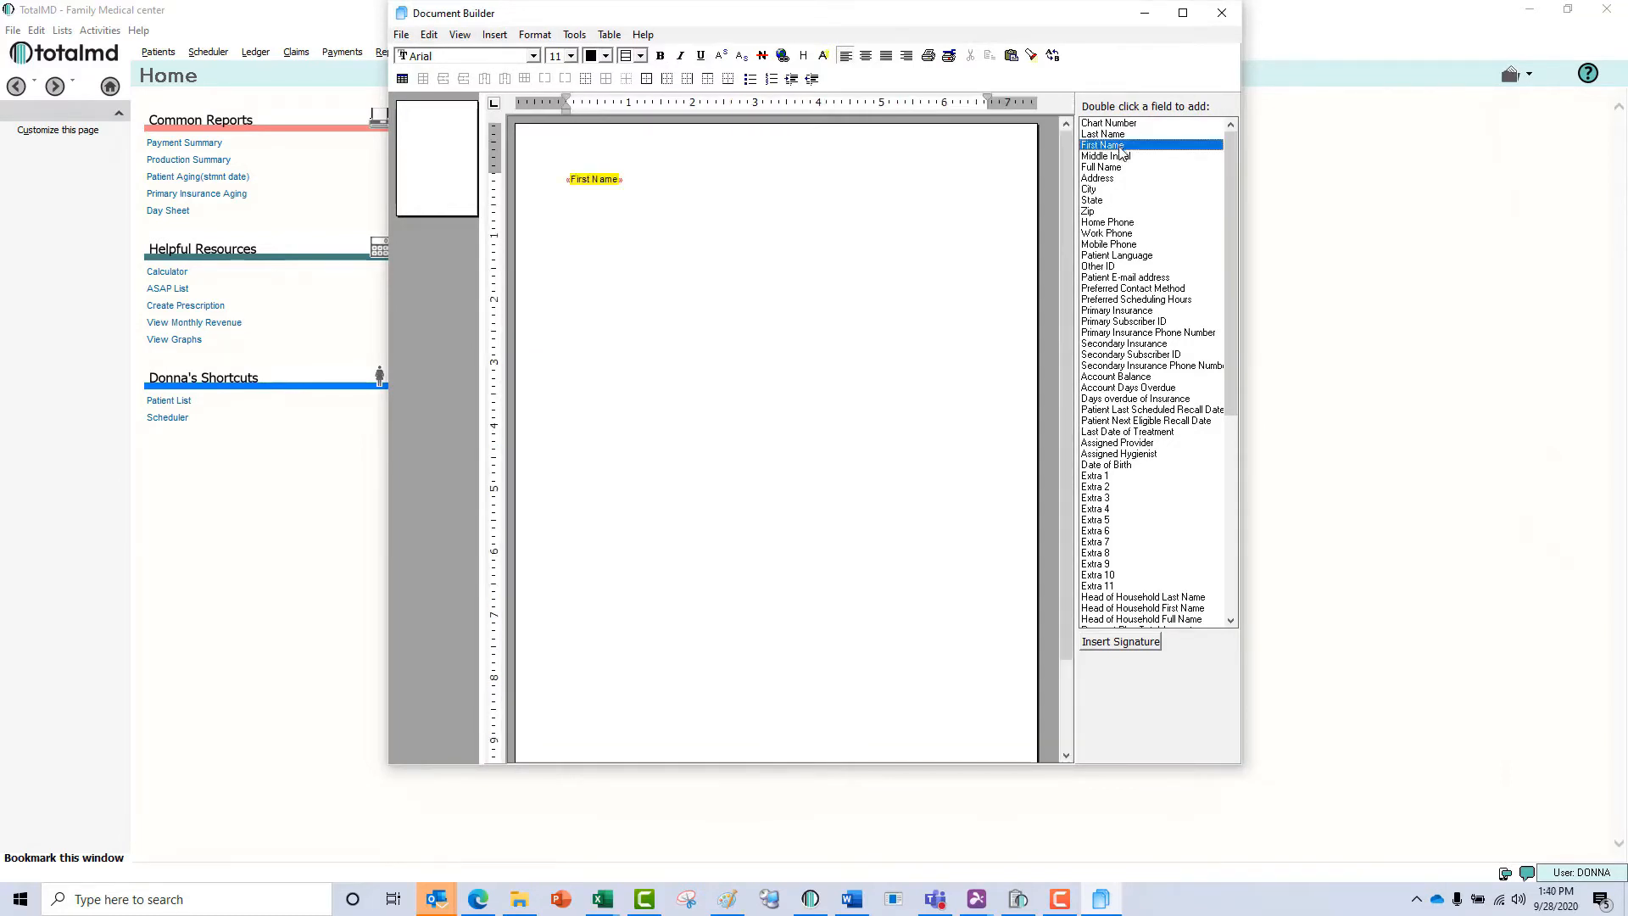
{"action": "double_click", "coordinate": [1114, 136]}
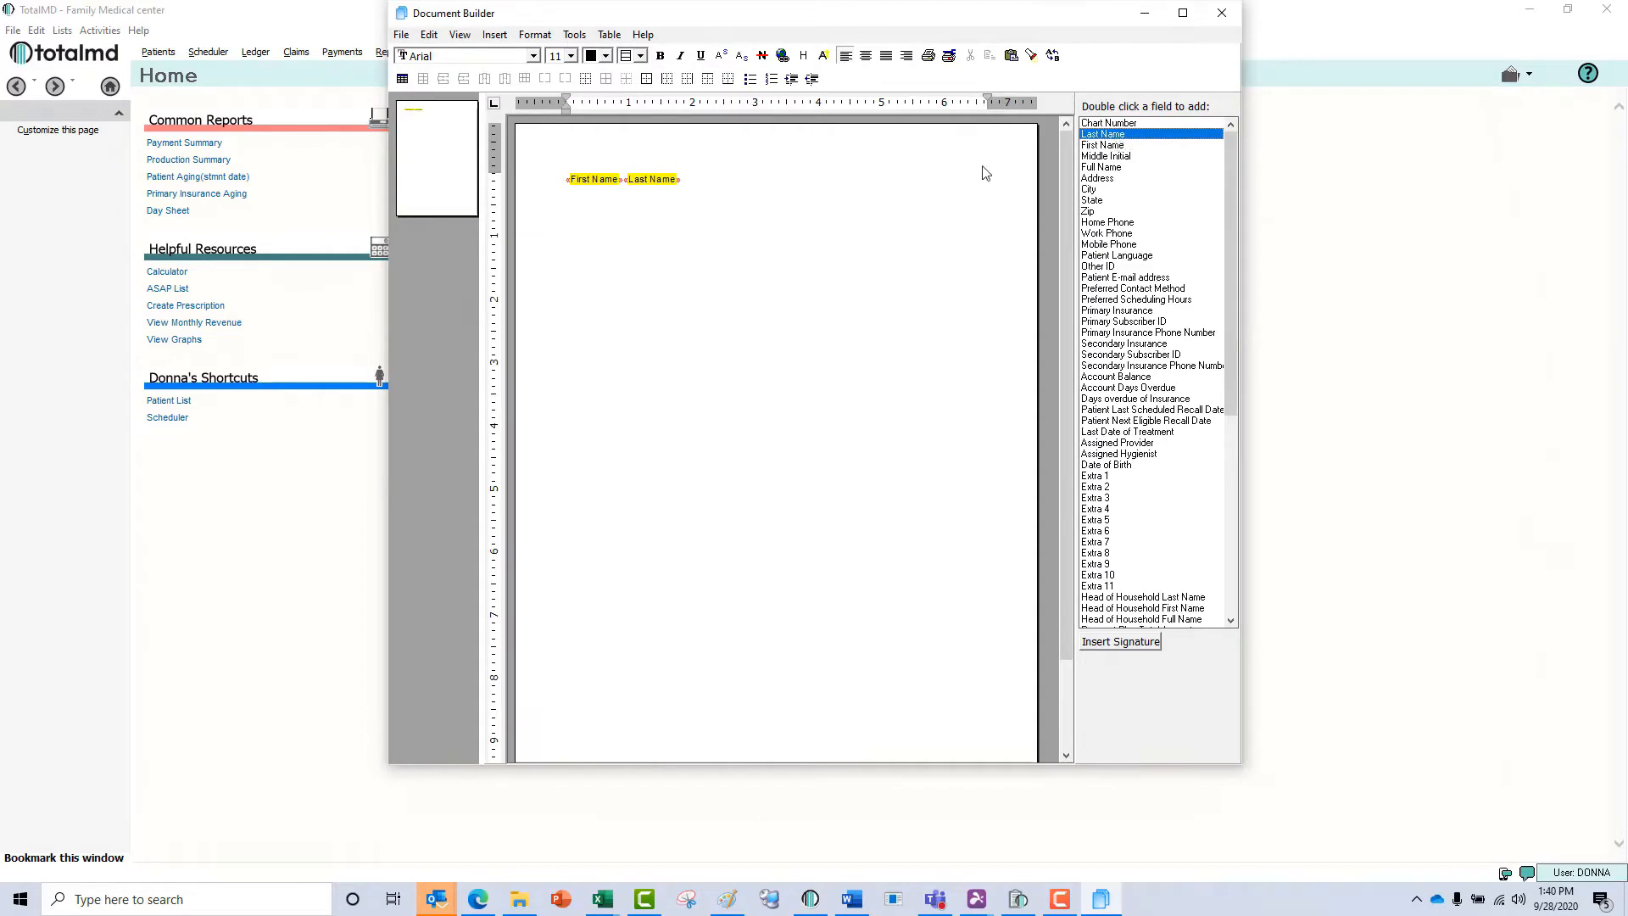
{"action": "left_click", "coordinate": [833, 185]}
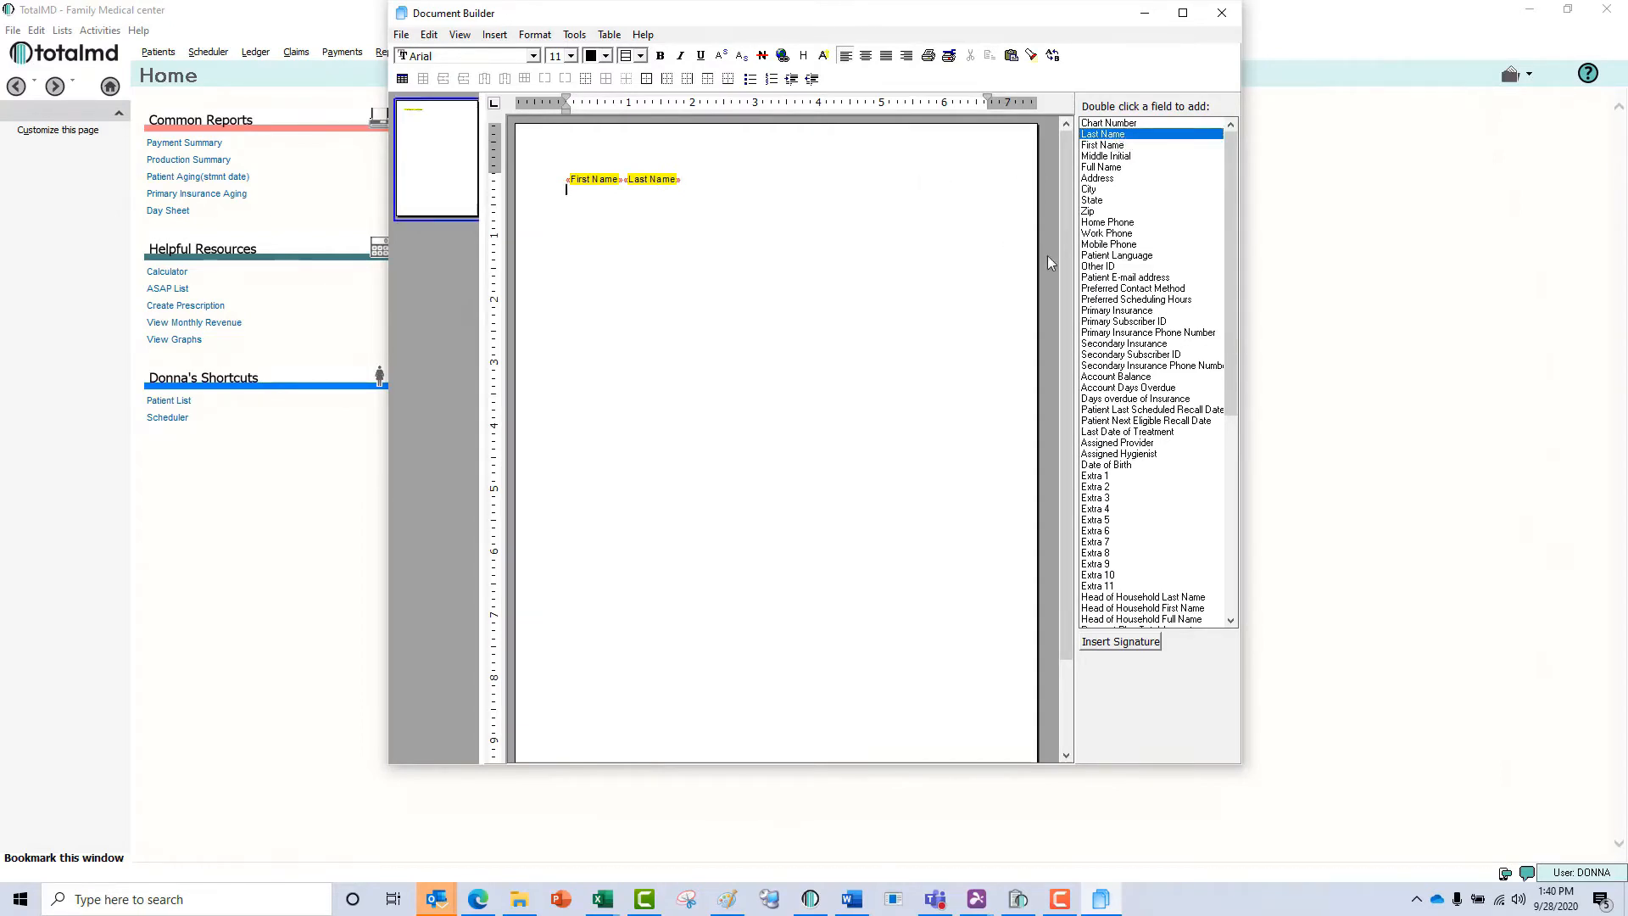
{"action": "left_click", "coordinate": [1130, 469]}
{"action": "double_click", "coordinate": [1128, 467]}
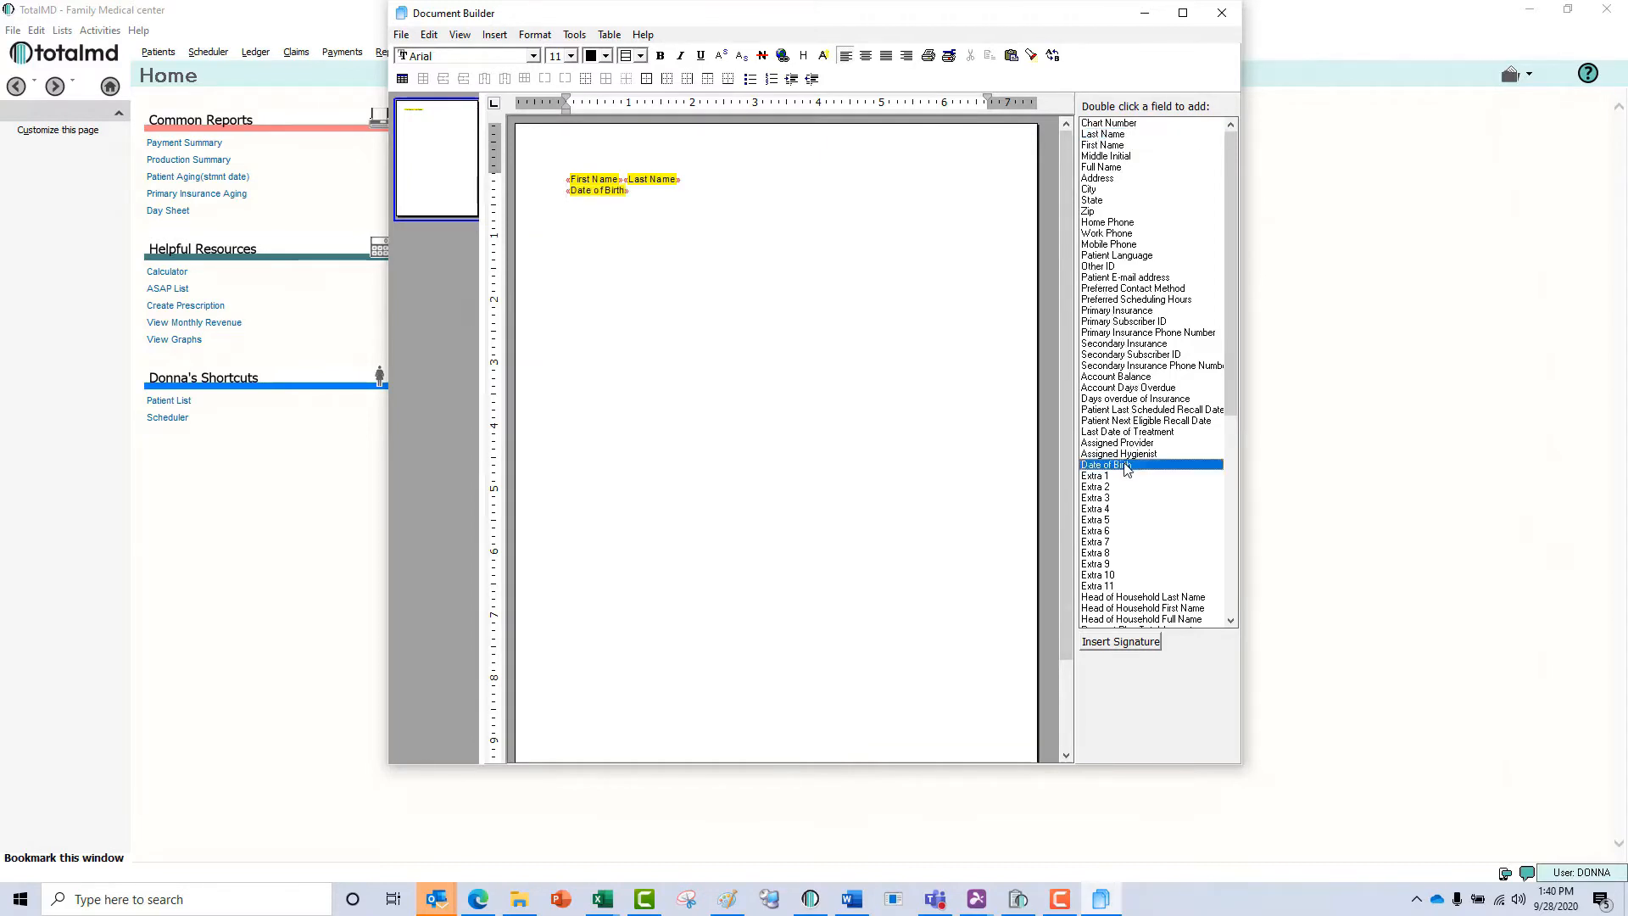
Switch to HIPAA template.docx in Word and copy the Notice of Privacy Practices picture.
{"action": "left_click", "coordinate": [865, 909]}
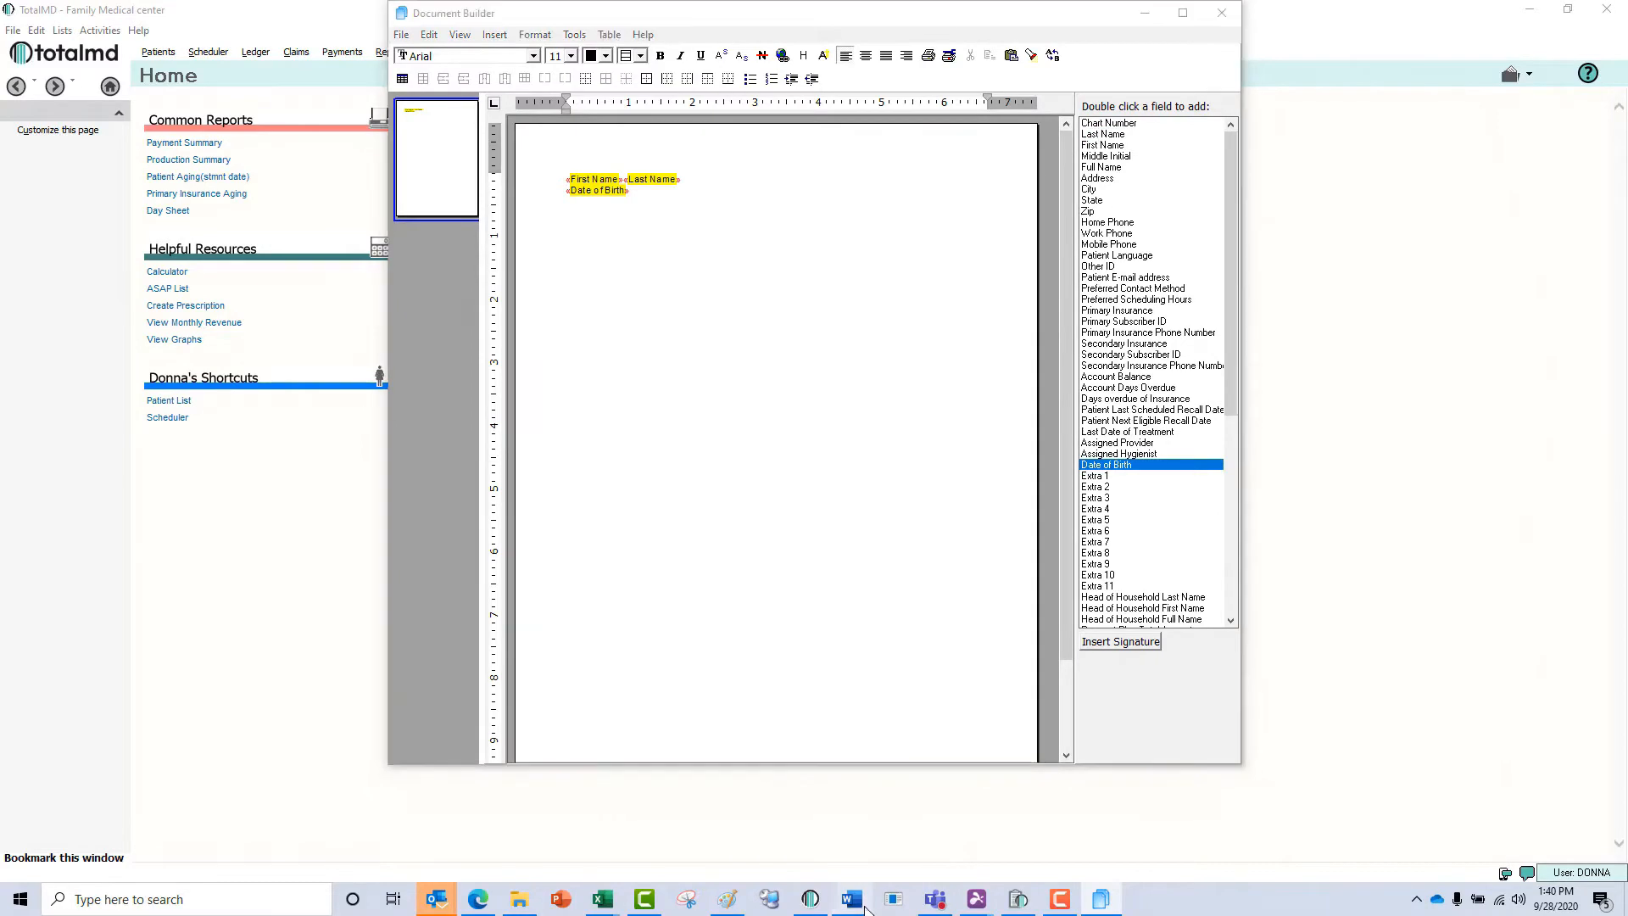
{"action": "left_click", "coordinate": [788, 401]}
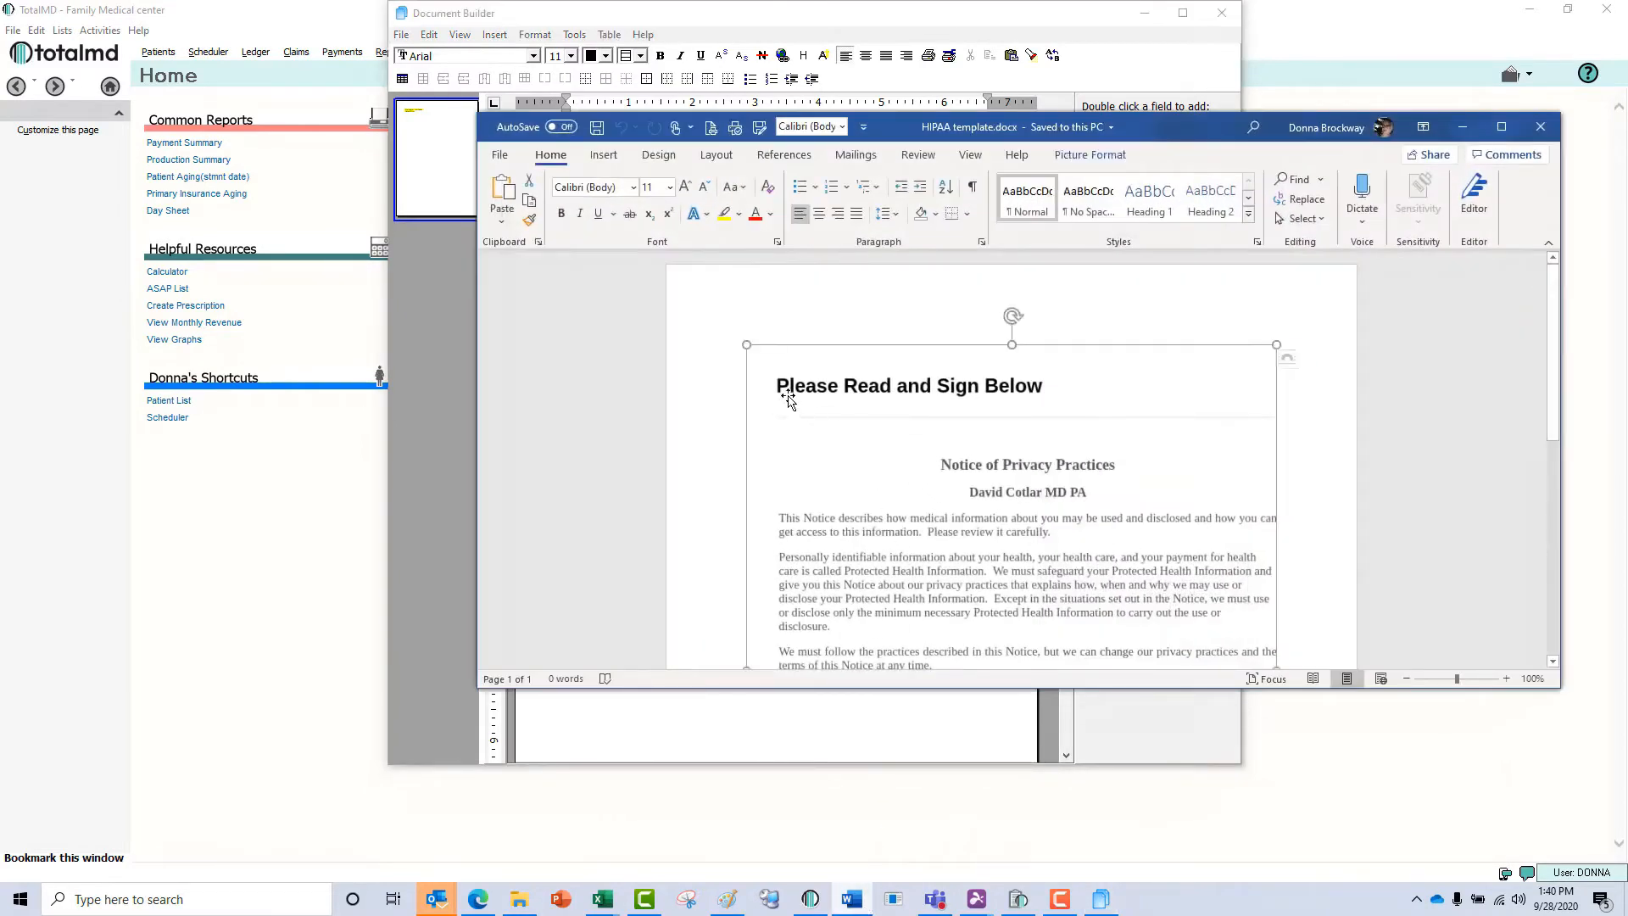
{"action": "scroll", "coordinate": [856, 436], "scroll_direction": "down", "scroll_amount": 3}
{"action": "scroll", "coordinate": [856, 436], "scroll_direction": "down", "scroll_amount": 5}
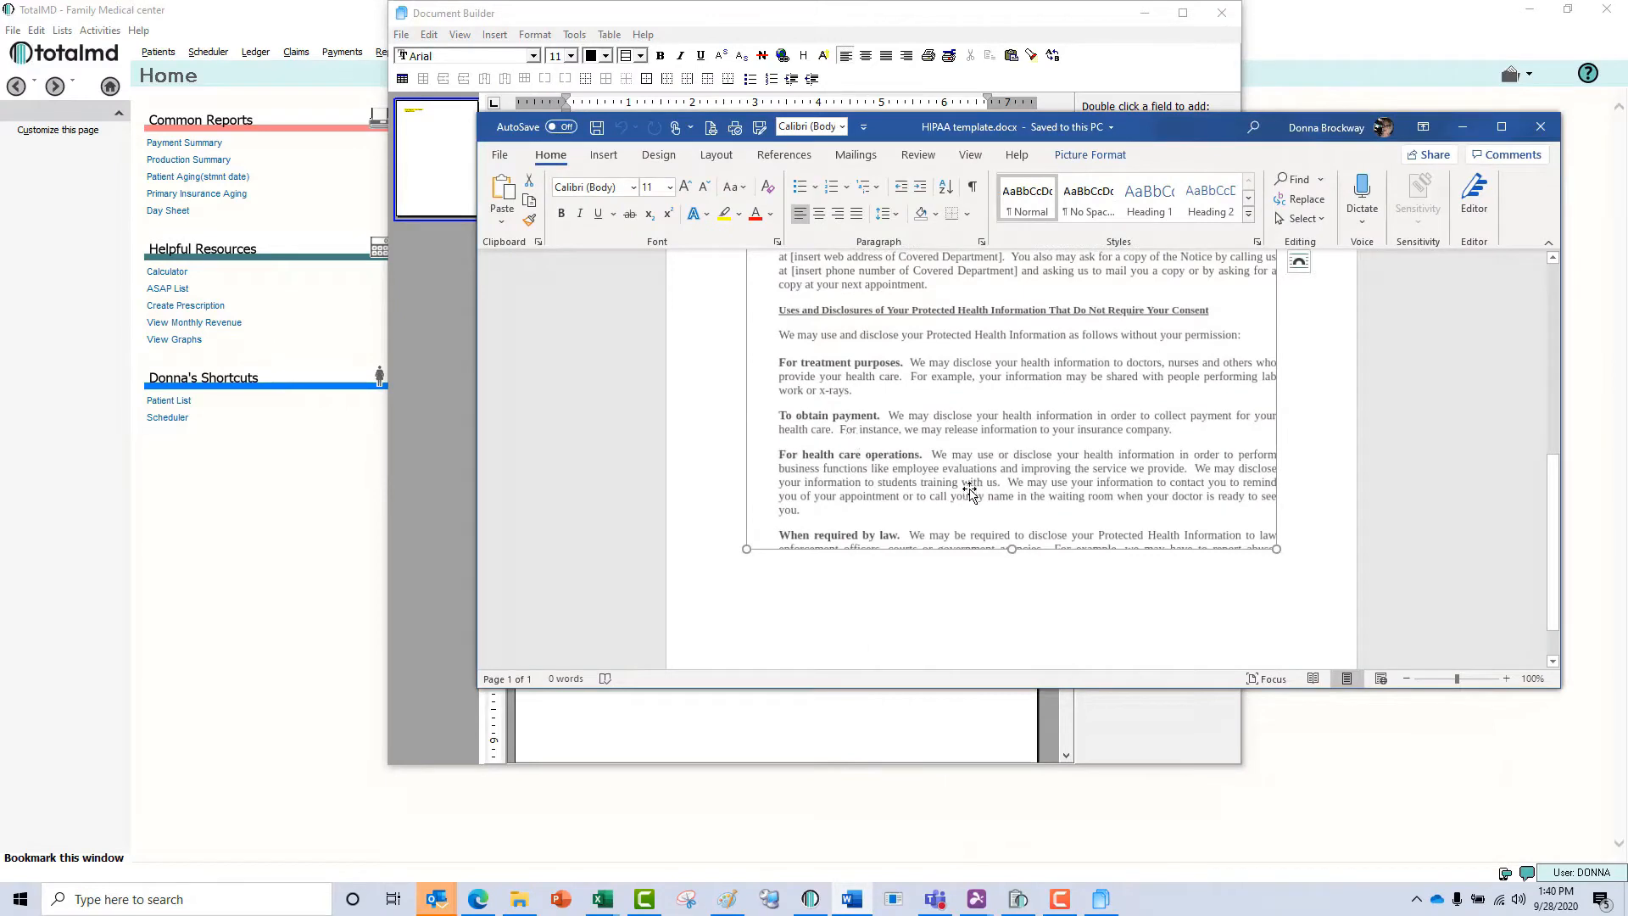
{"action": "right_click", "coordinate": [969, 487]}
{"action": "left_click", "coordinate": [1007, 134]}
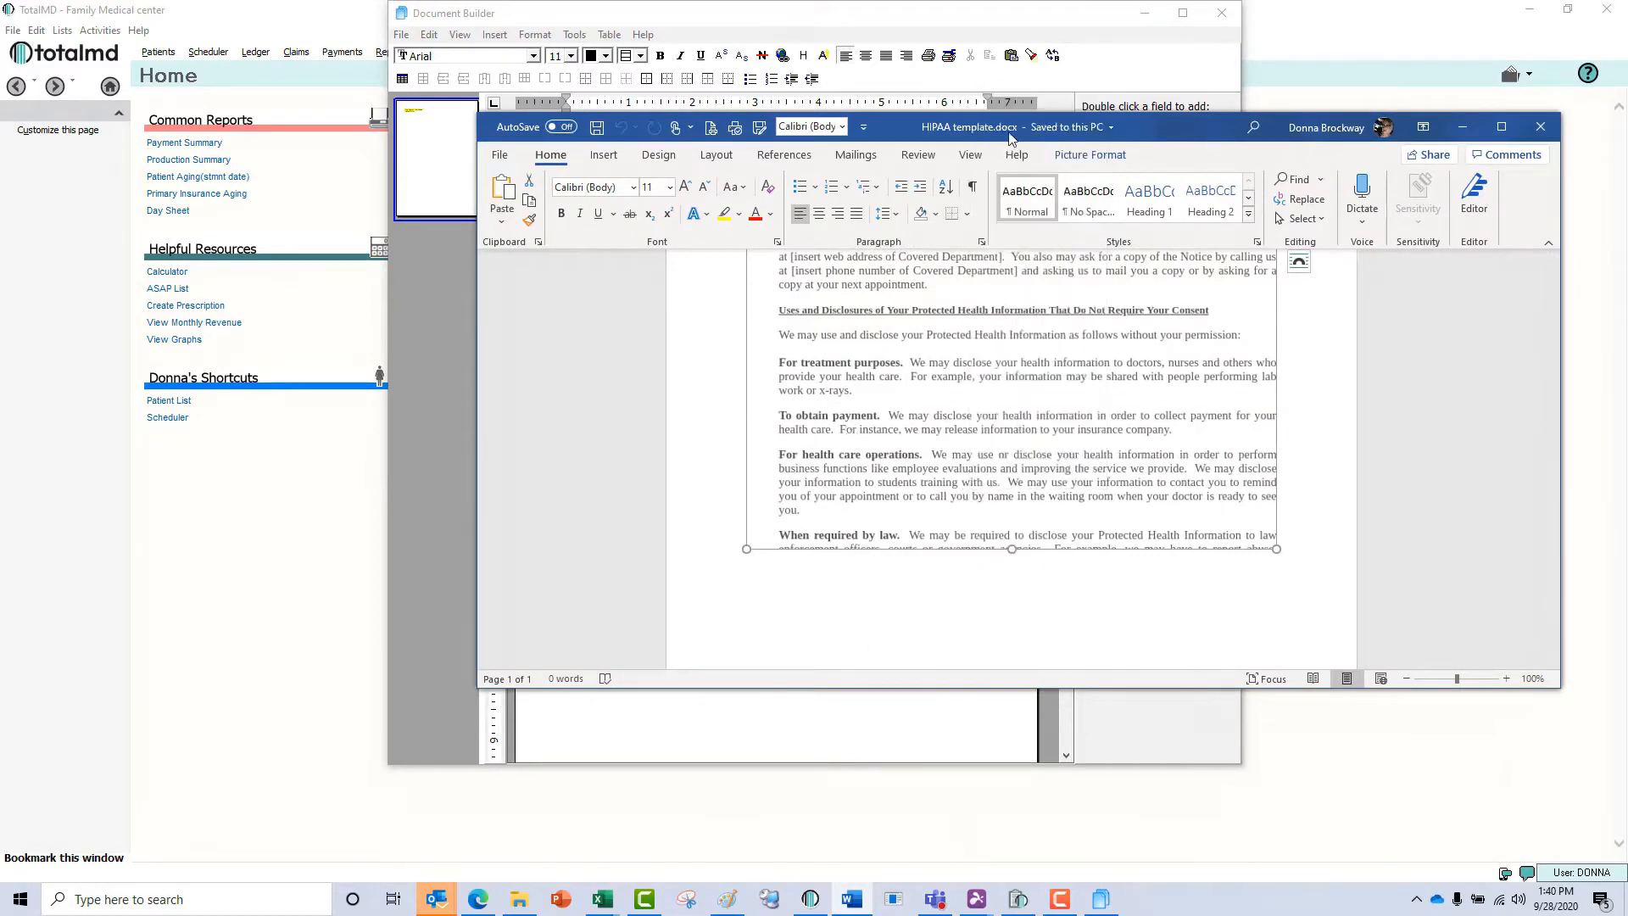
Paste the copied Notice of Privacy Practices picture below the Date of Birth field in the HIPAA Agreement template.
{"action": "left_click", "coordinate": [829, 722]}
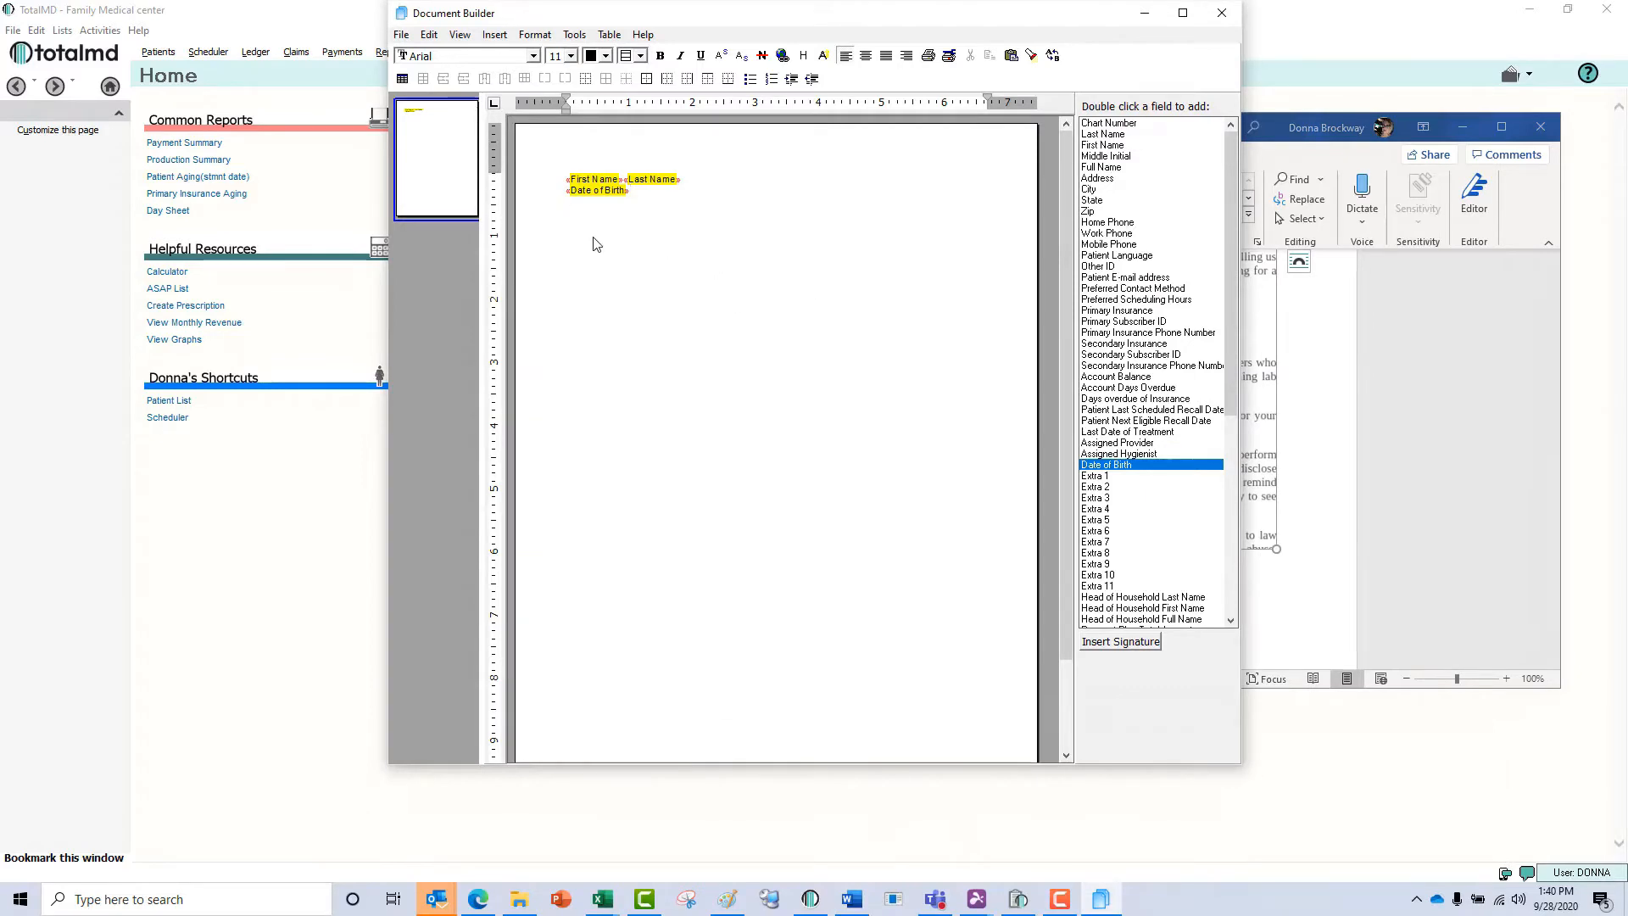
{"action": "key", "text": "ctrl+v"}
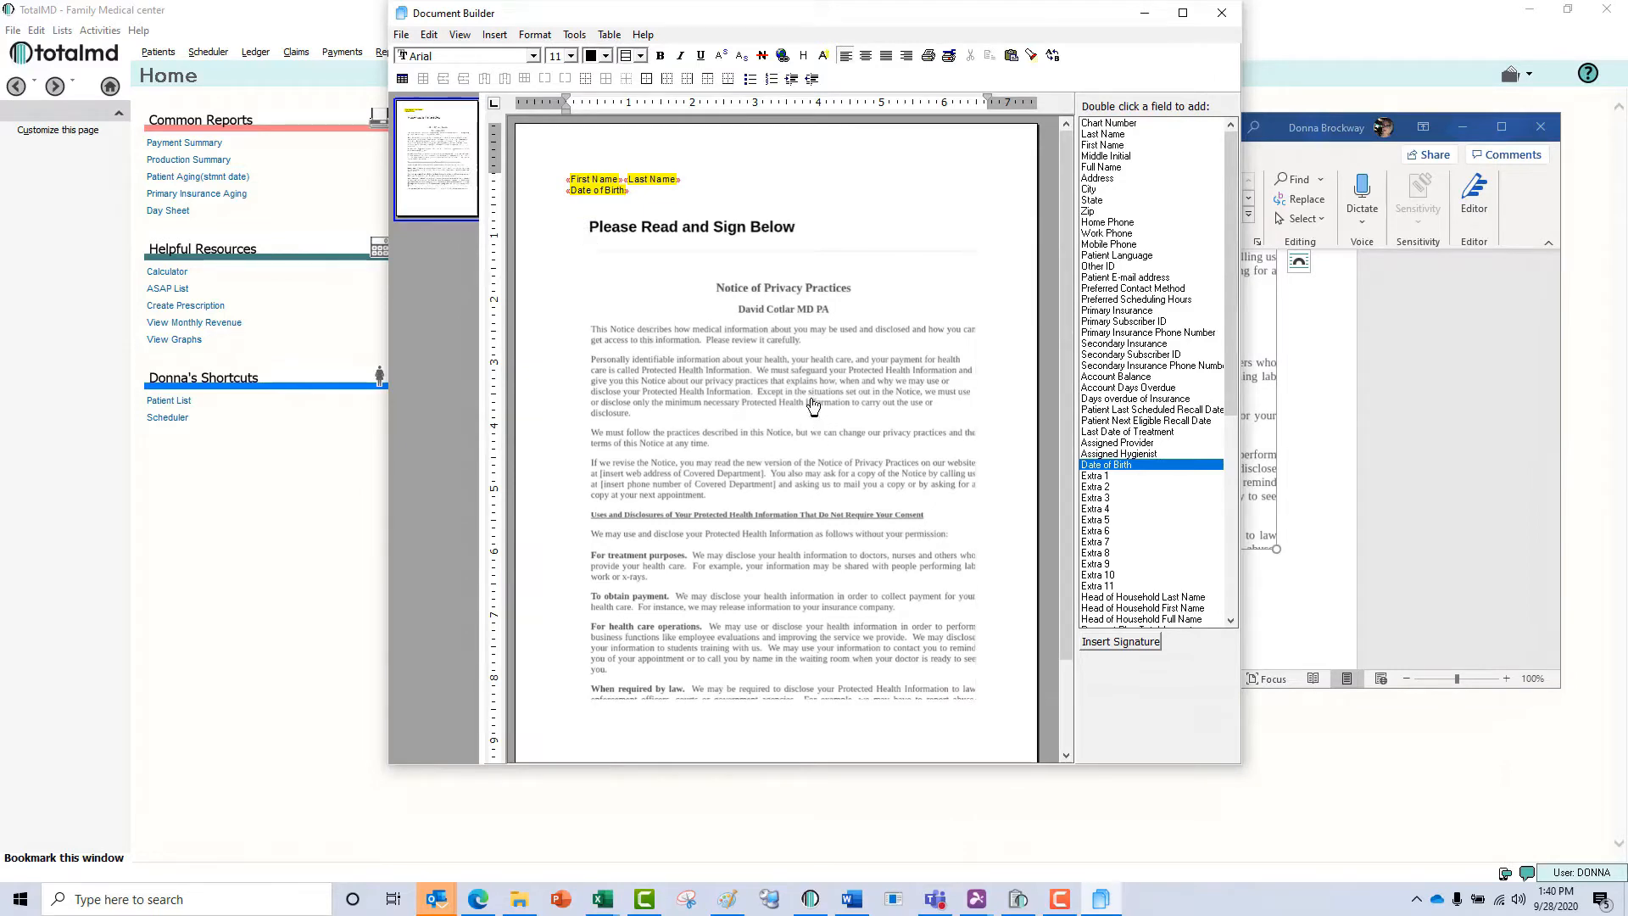
{"action": "scroll", "coordinate": [818, 419], "scroll_direction": "down", "scroll_amount": 1}
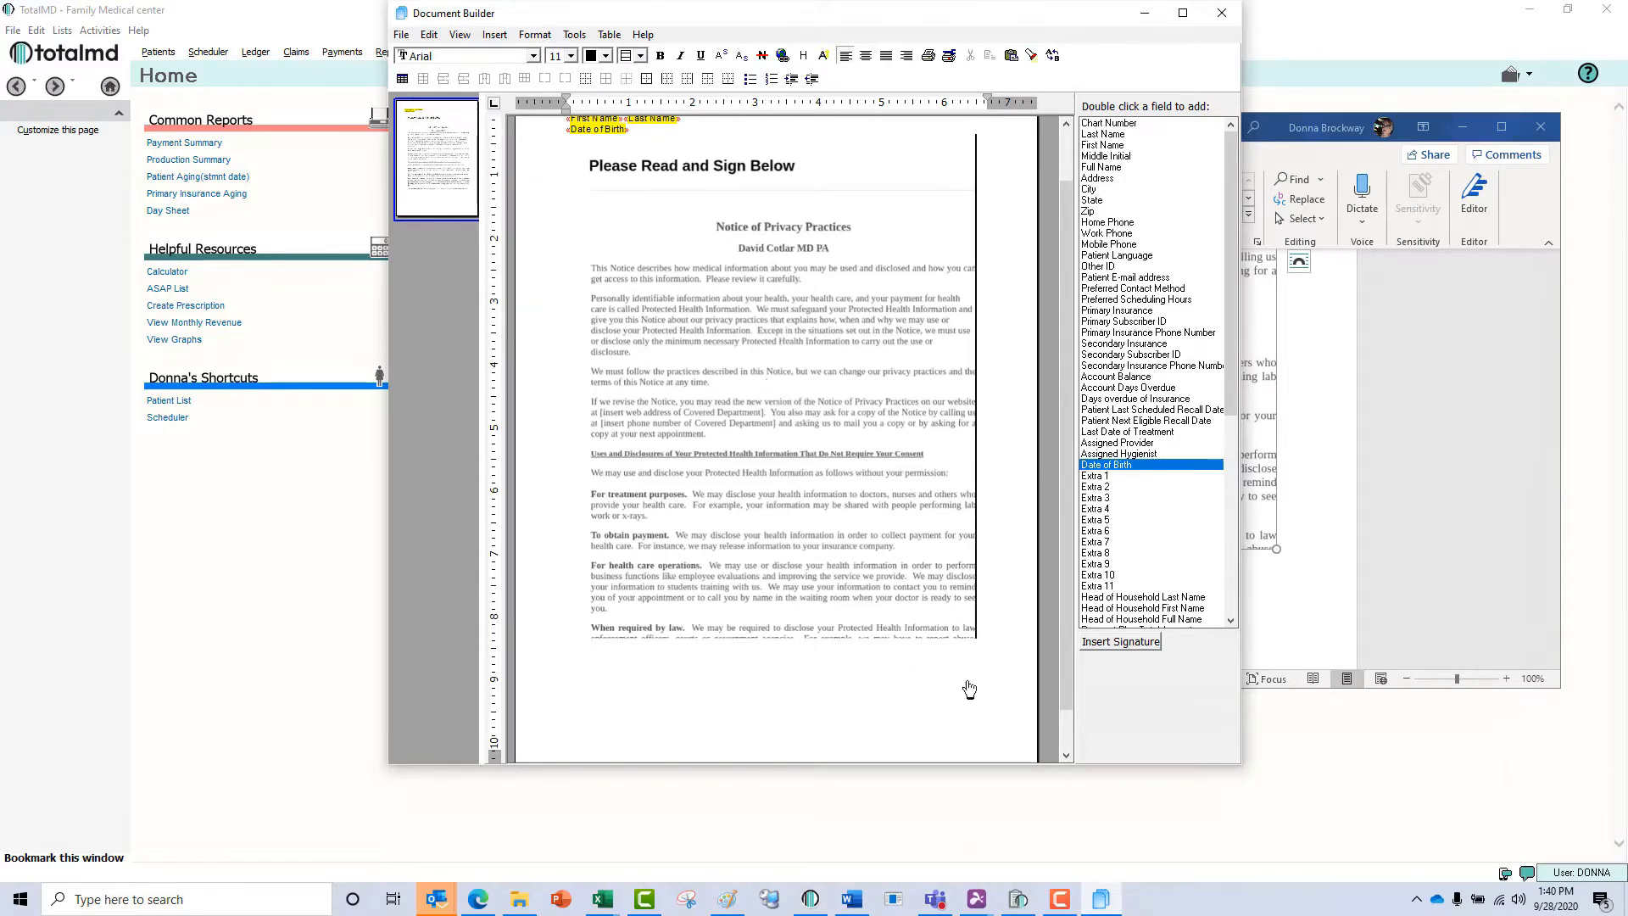
Save the HIPAA Agreement template and close the Document Builder.
{"action": "left_click", "coordinate": [401, 34]}
{"action": "left_click", "coordinate": [417, 95]}
{"action": "left_click", "coordinate": [401, 37]}
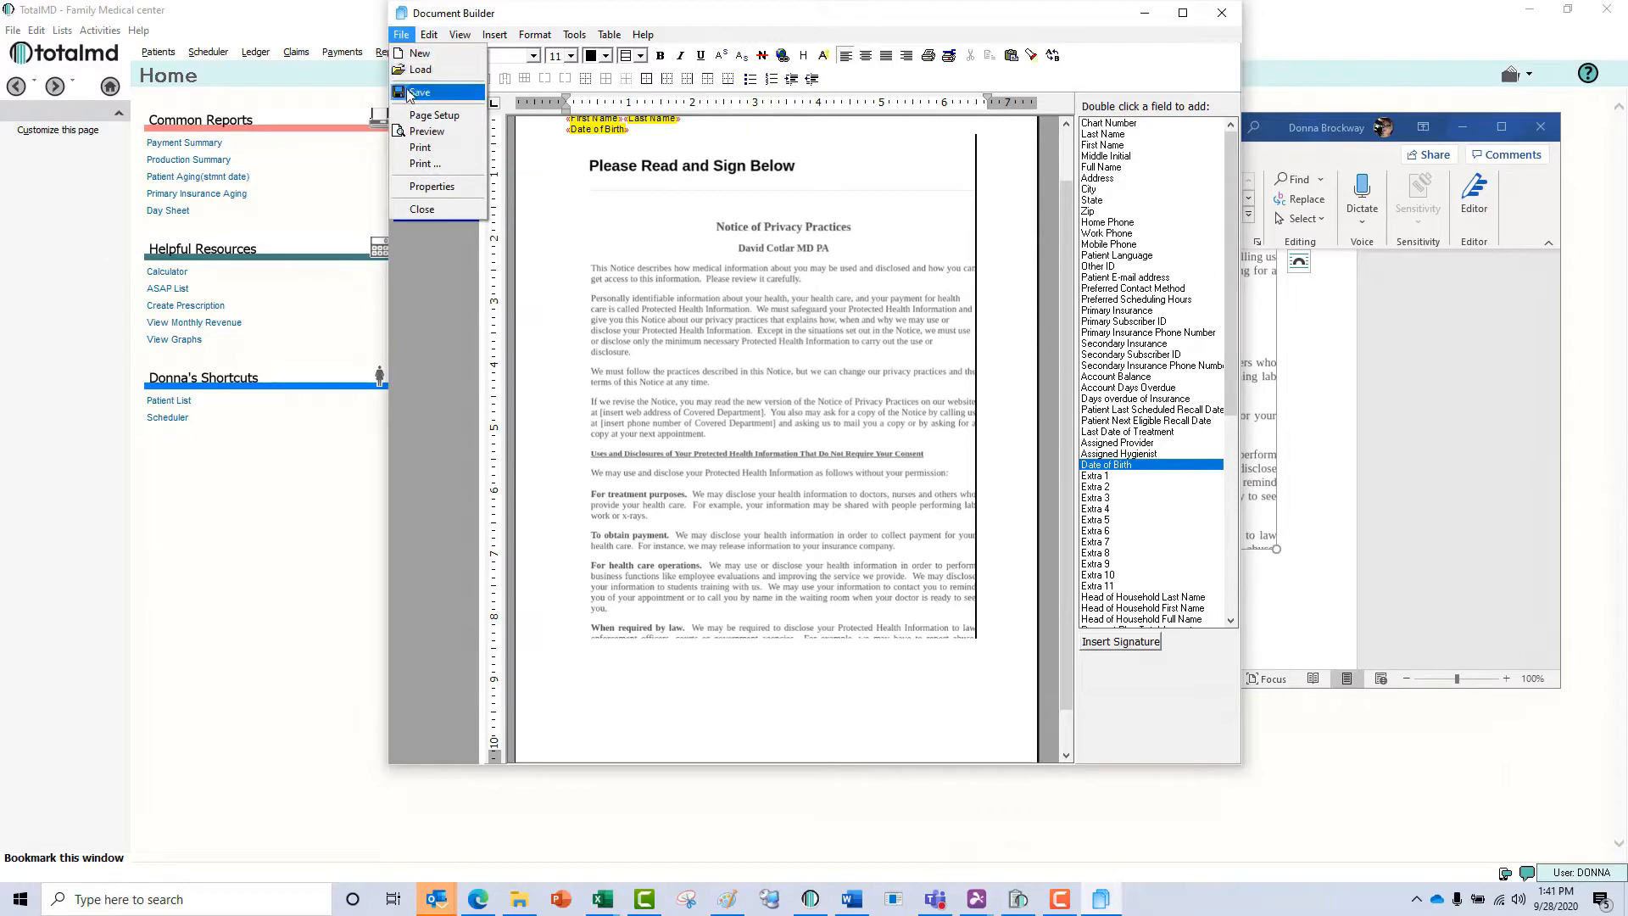
{"action": "left_click", "coordinate": [422, 209]}
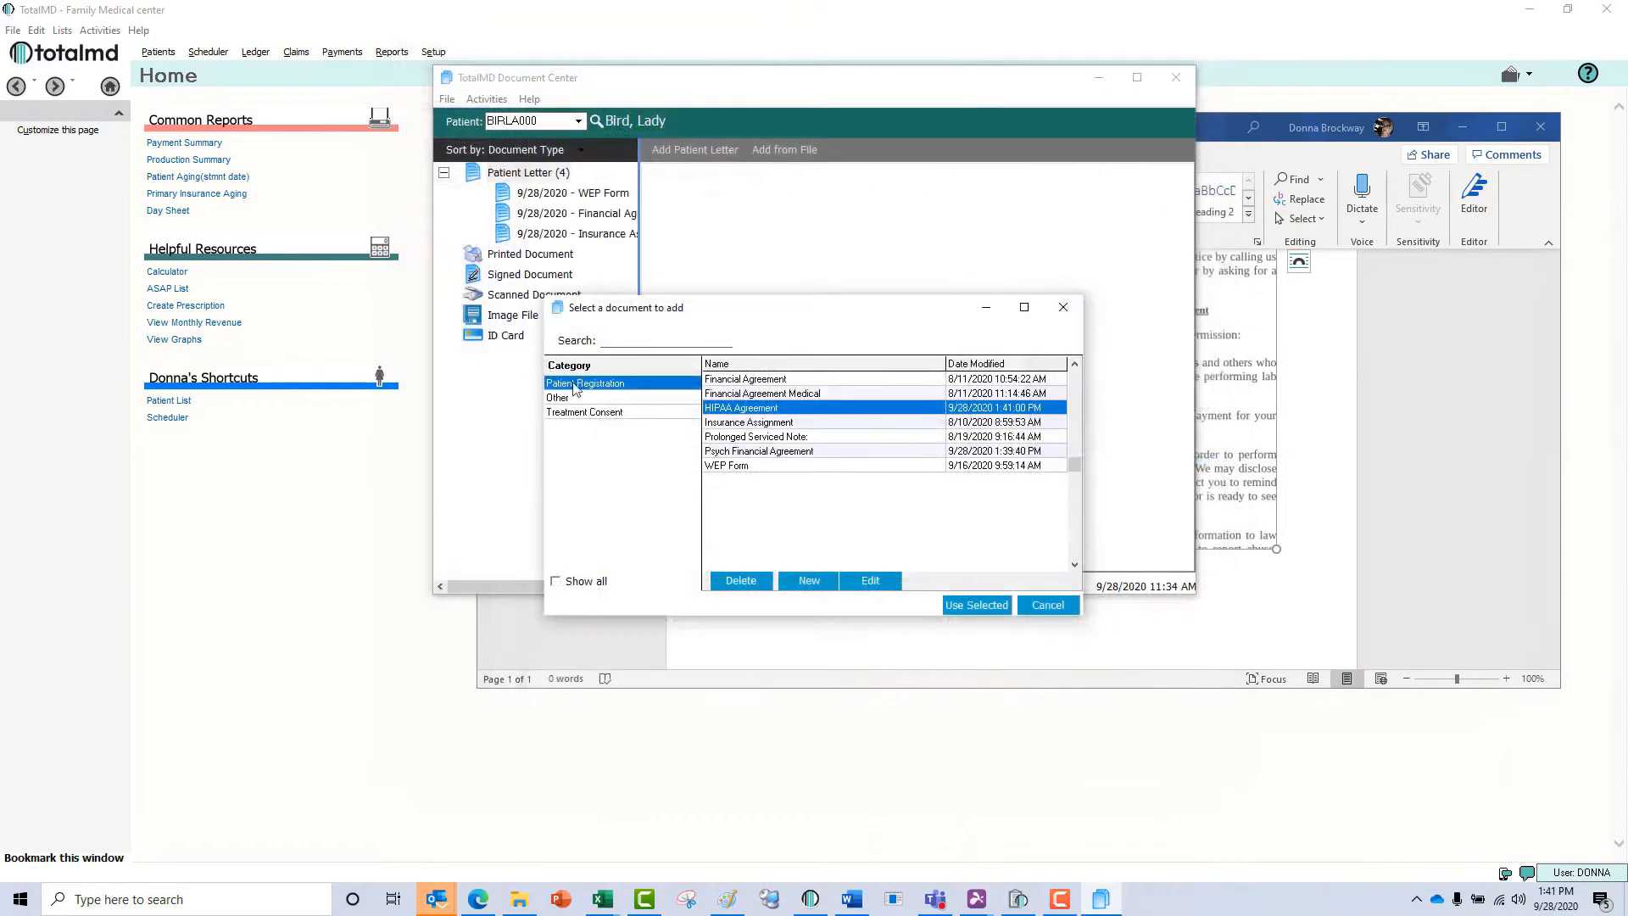
Add the HIPAA Agreement to the patient's letters, minimize the Document Center and close HIPAA template.docx in Word.
{"action": "double_click", "coordinate": [754, 411]}
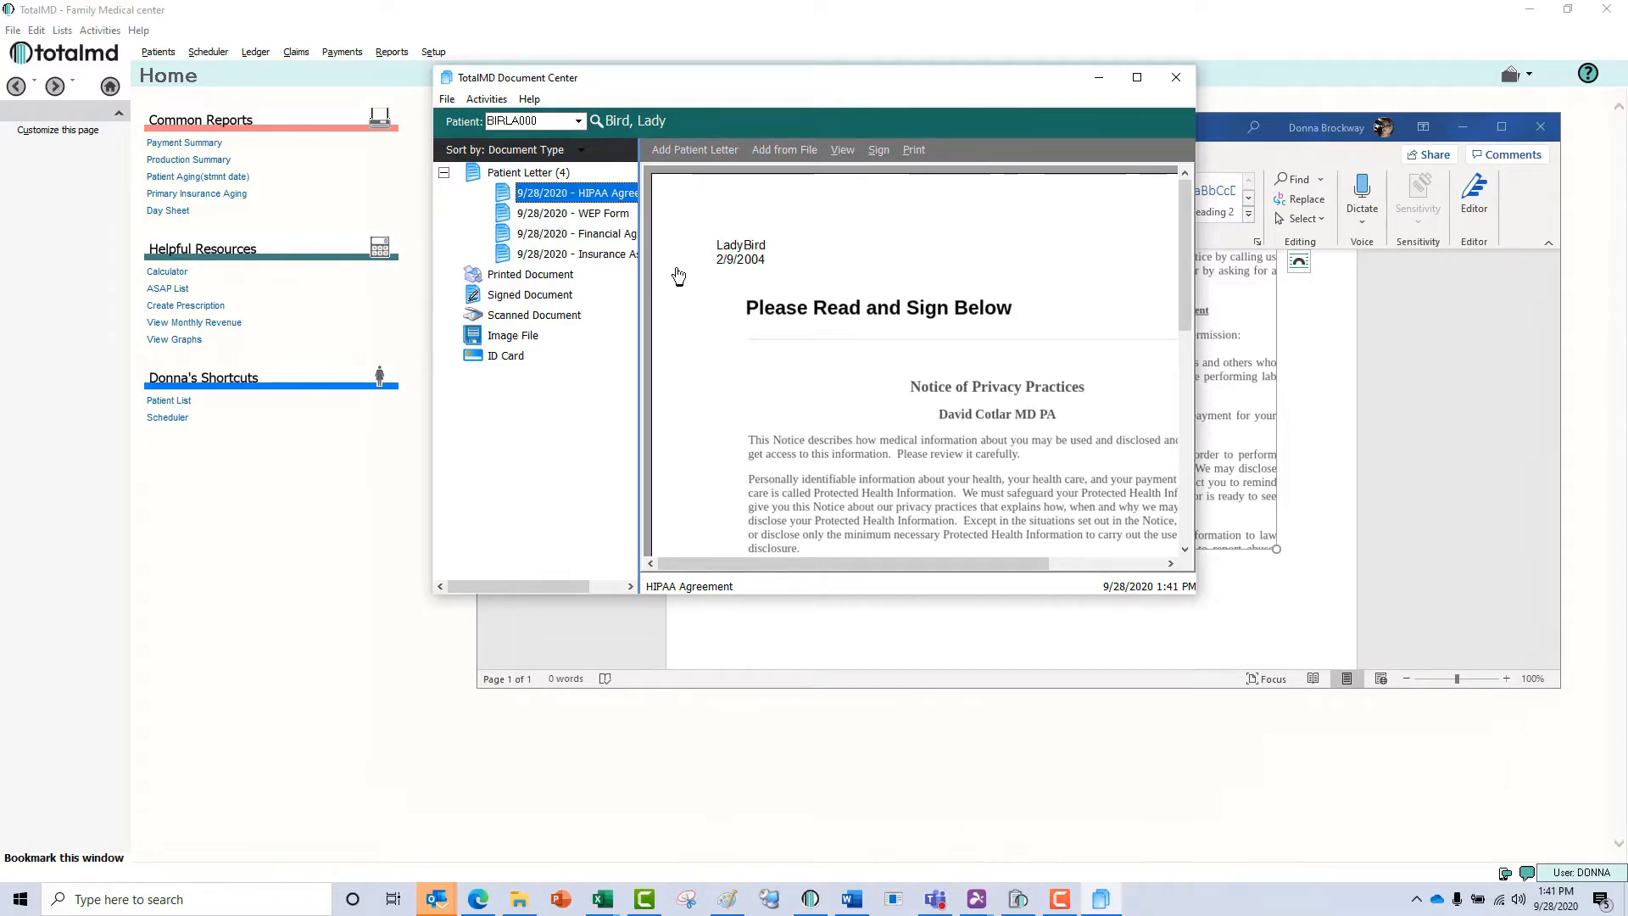
{"action": "left_click", "coordinate": [1097, 81]}
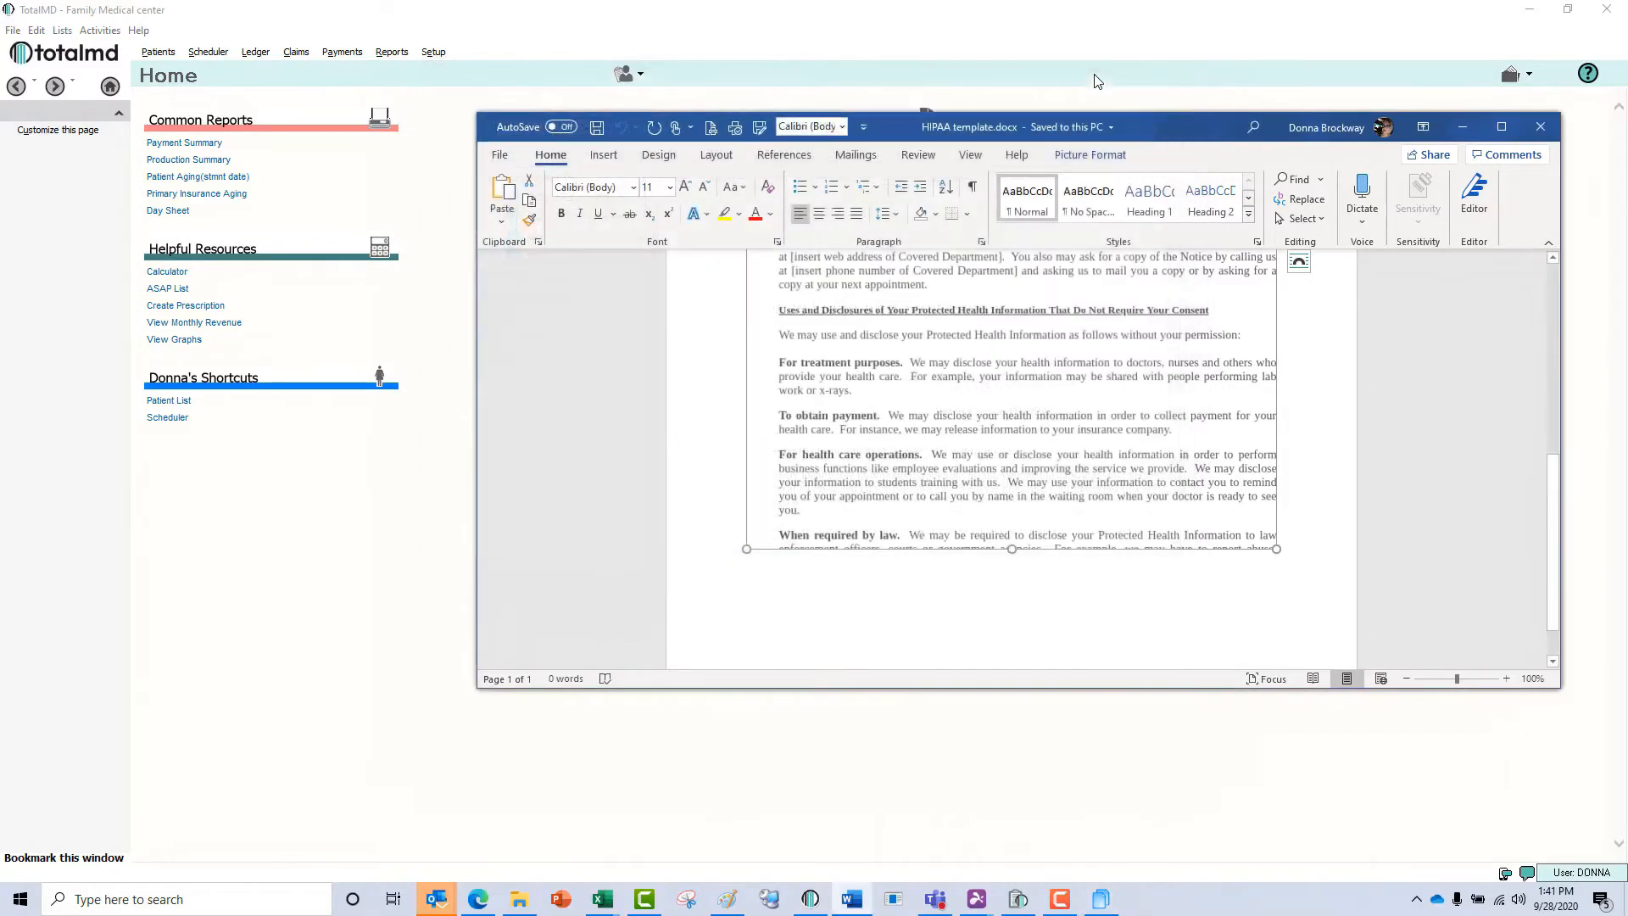
{"action": "left_click", "coordinate": [1540, 127]}
{"action": "left_click", "coordinate": [779, 501]}
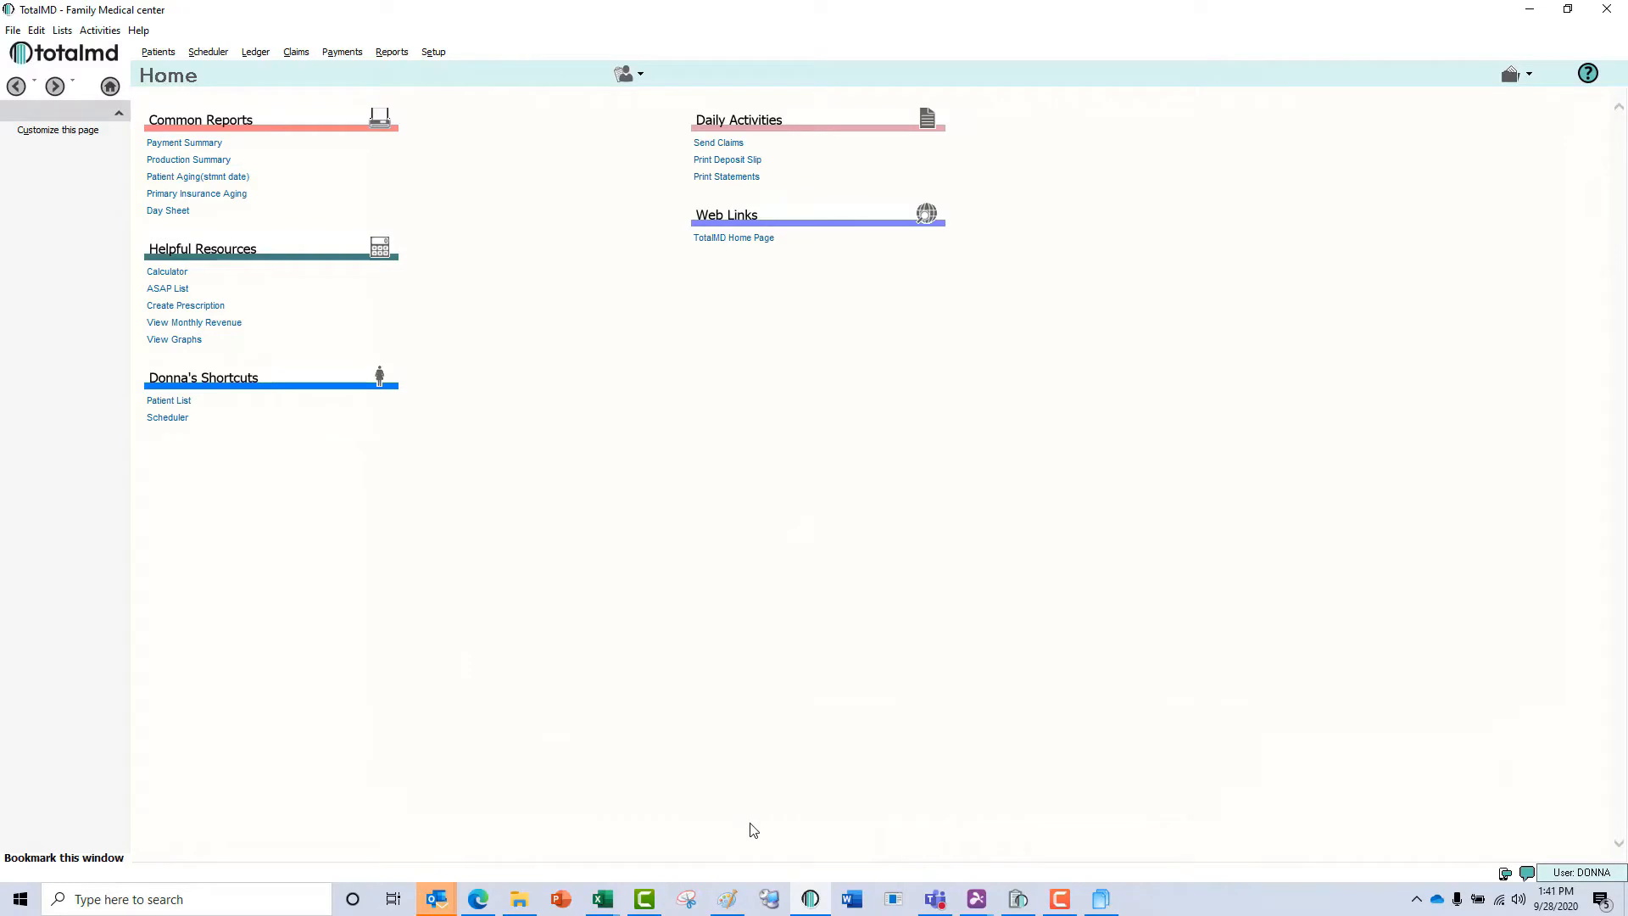
In the settings of Patient Registration Management, add a Line entry at the end of the custom kiosk page and save the page.
{"action": "left_click", "coordinate": [1017, 898]}
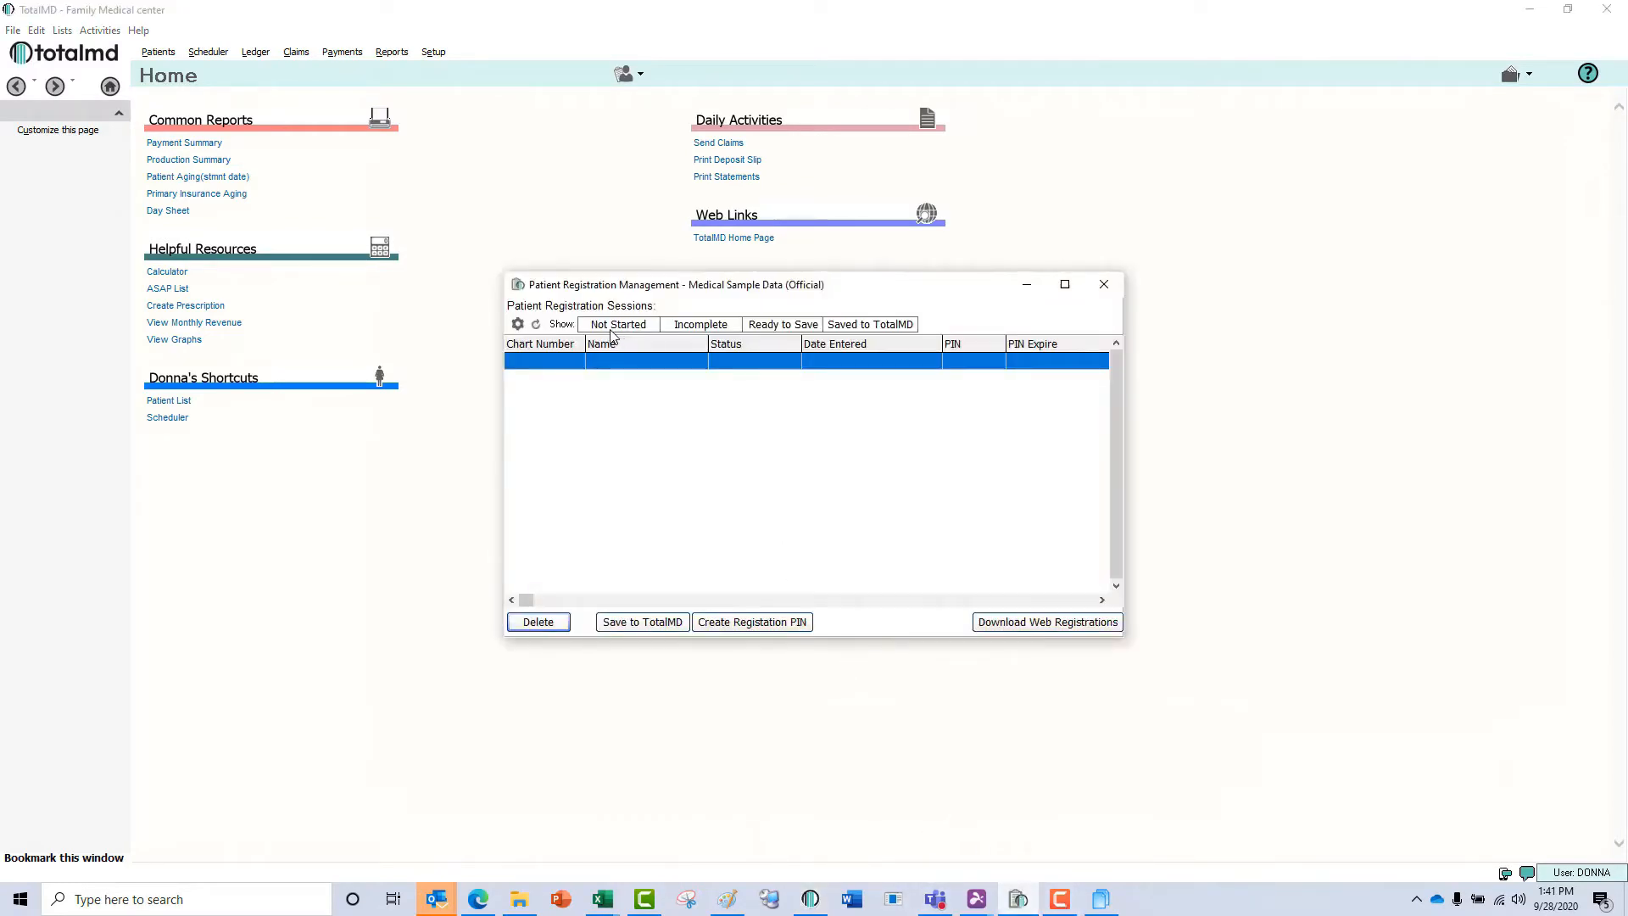
{"action": "left_click", "coordinate": [517, 325]}
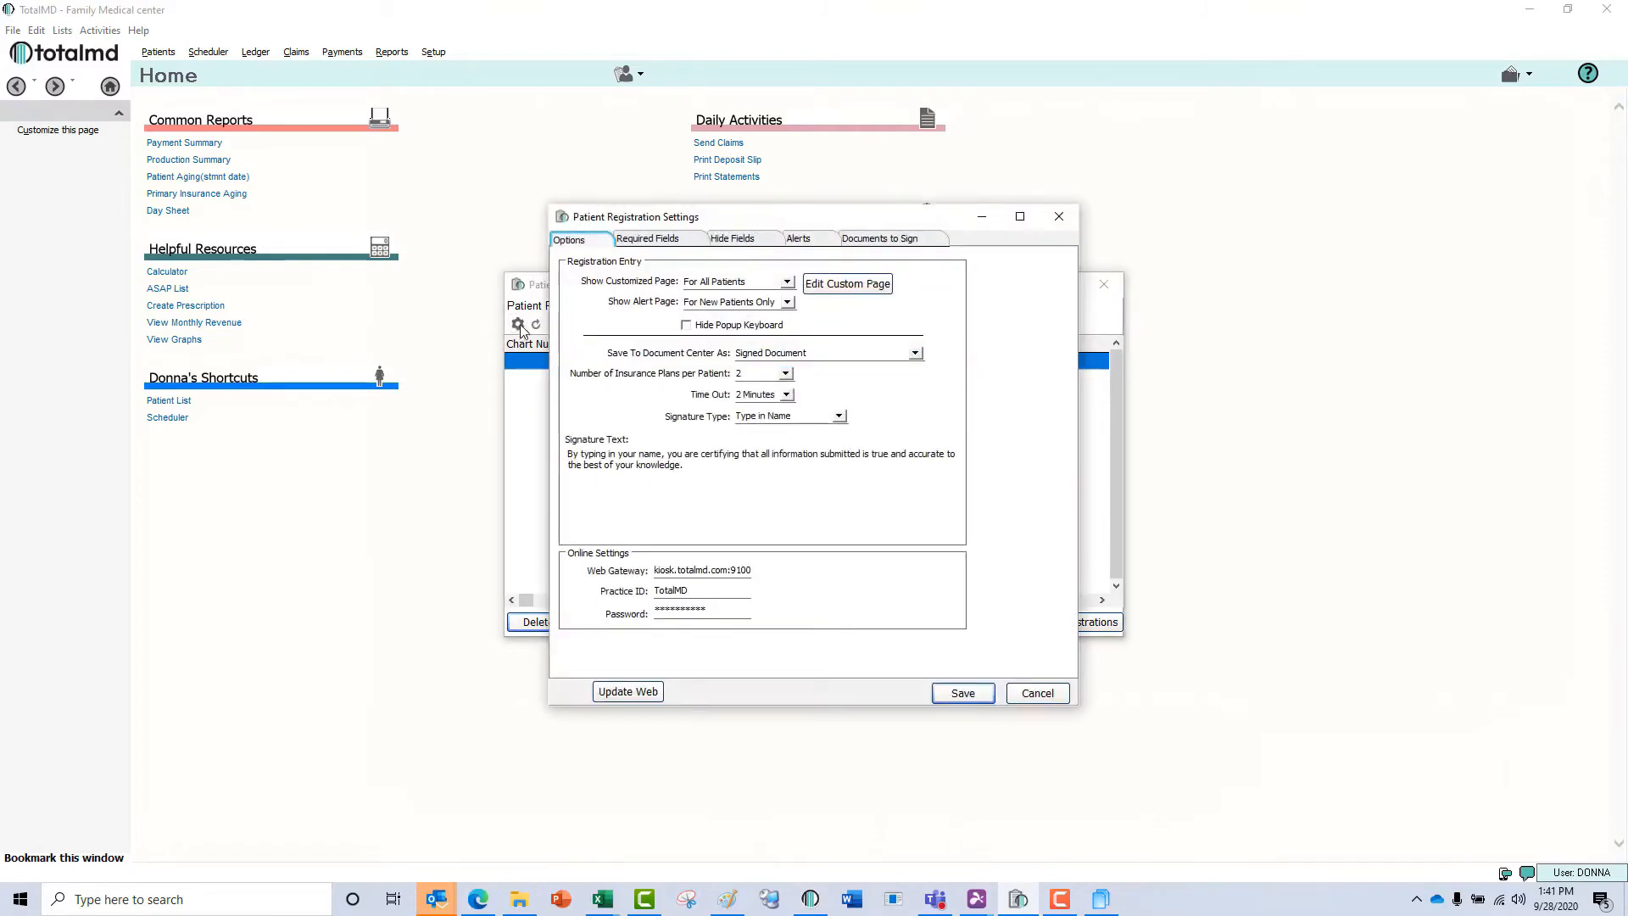
{"action": "left_click", "coordinate": [835, 288]}
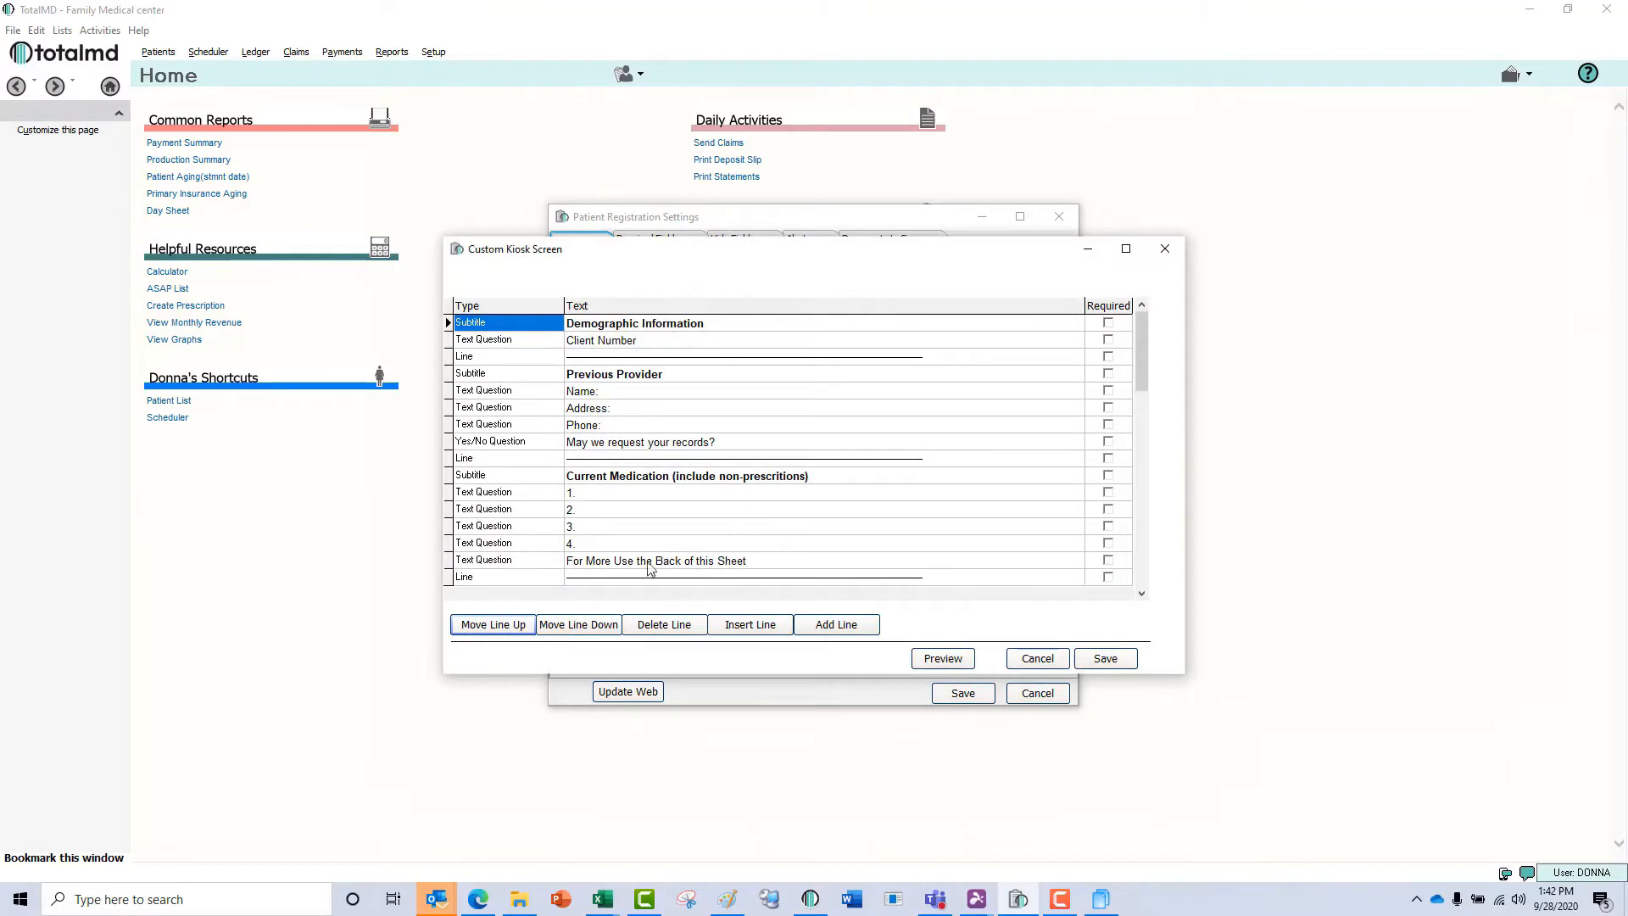
{"action": "left_click", "coordinate": [619, 562]}
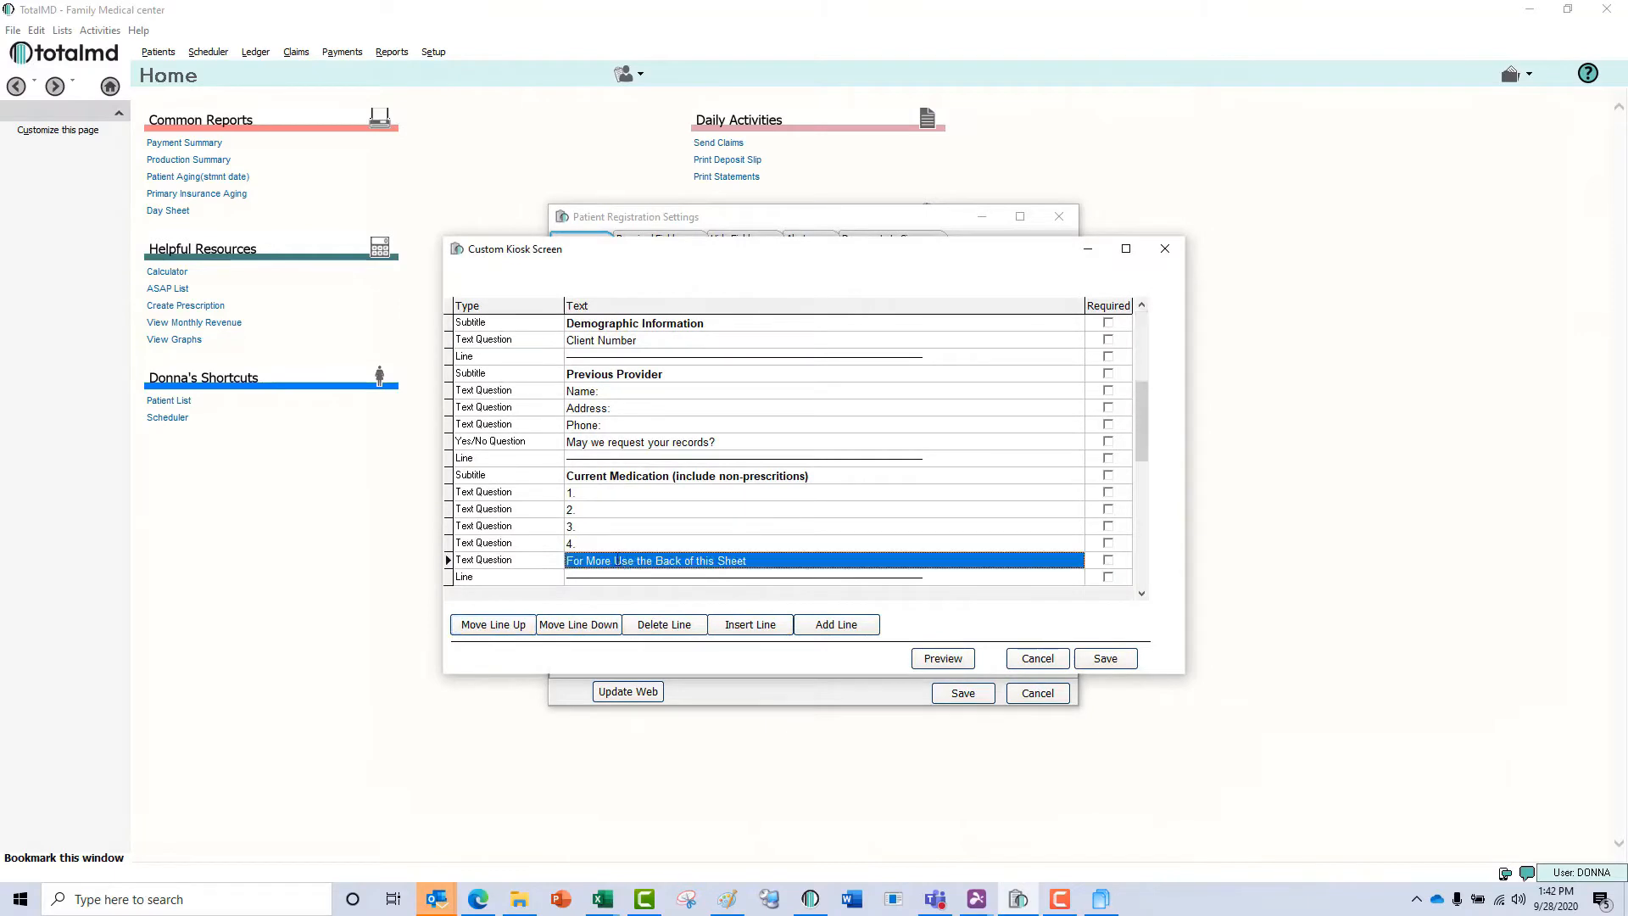
{"action": "left_click", "coordinate": [836, 624]}
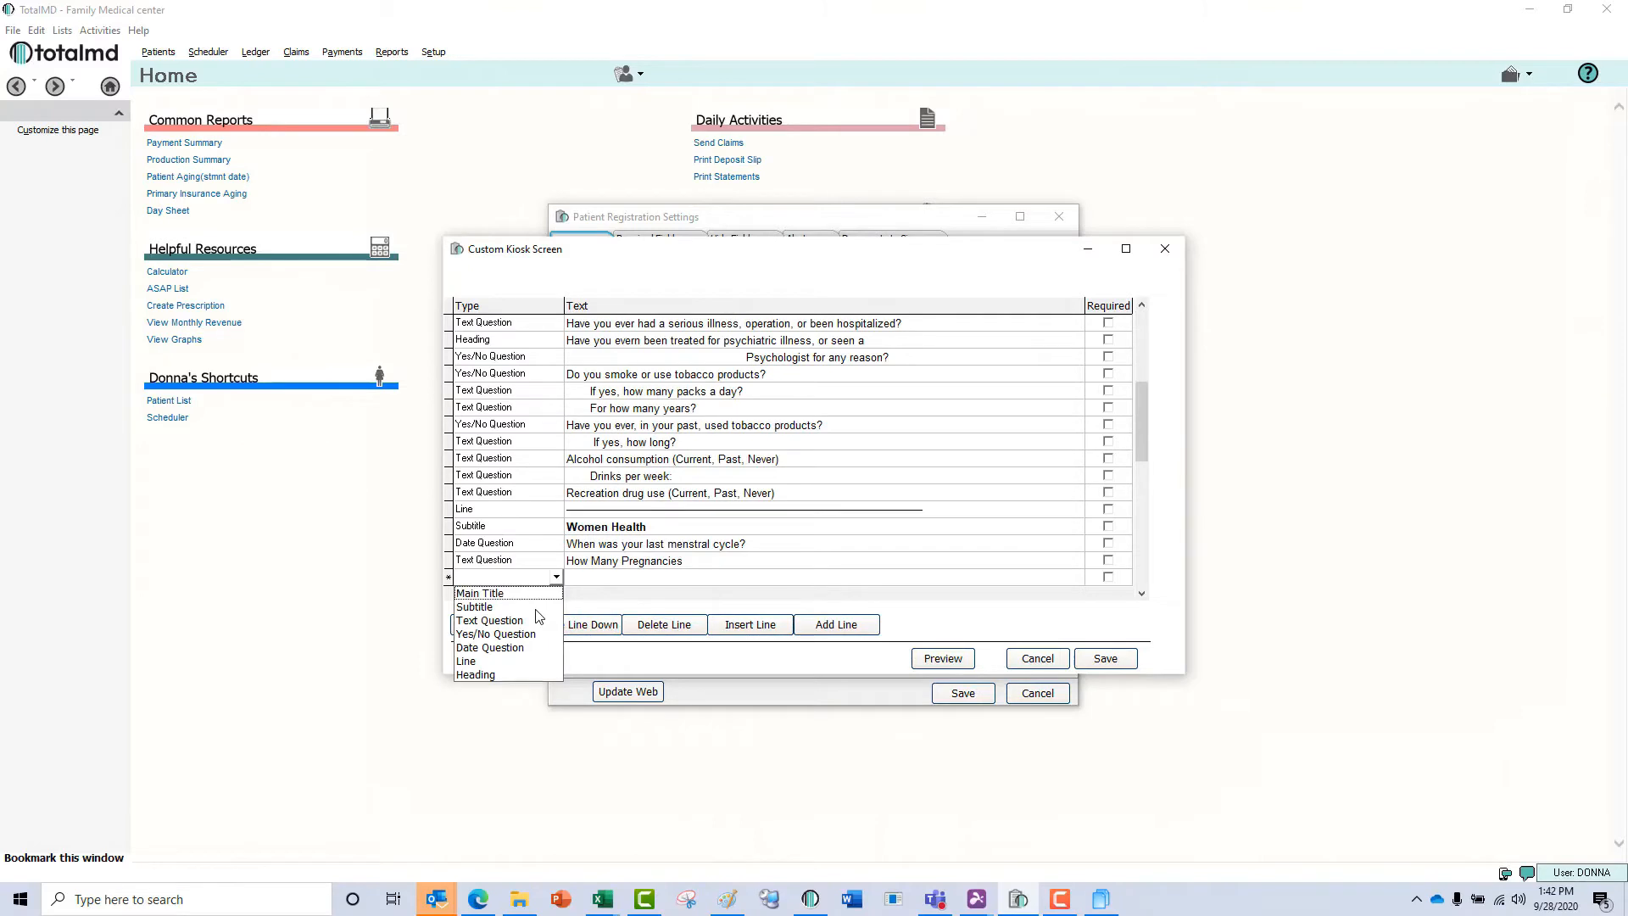
{"action": "left_click", "coordinate": [528, 662]}
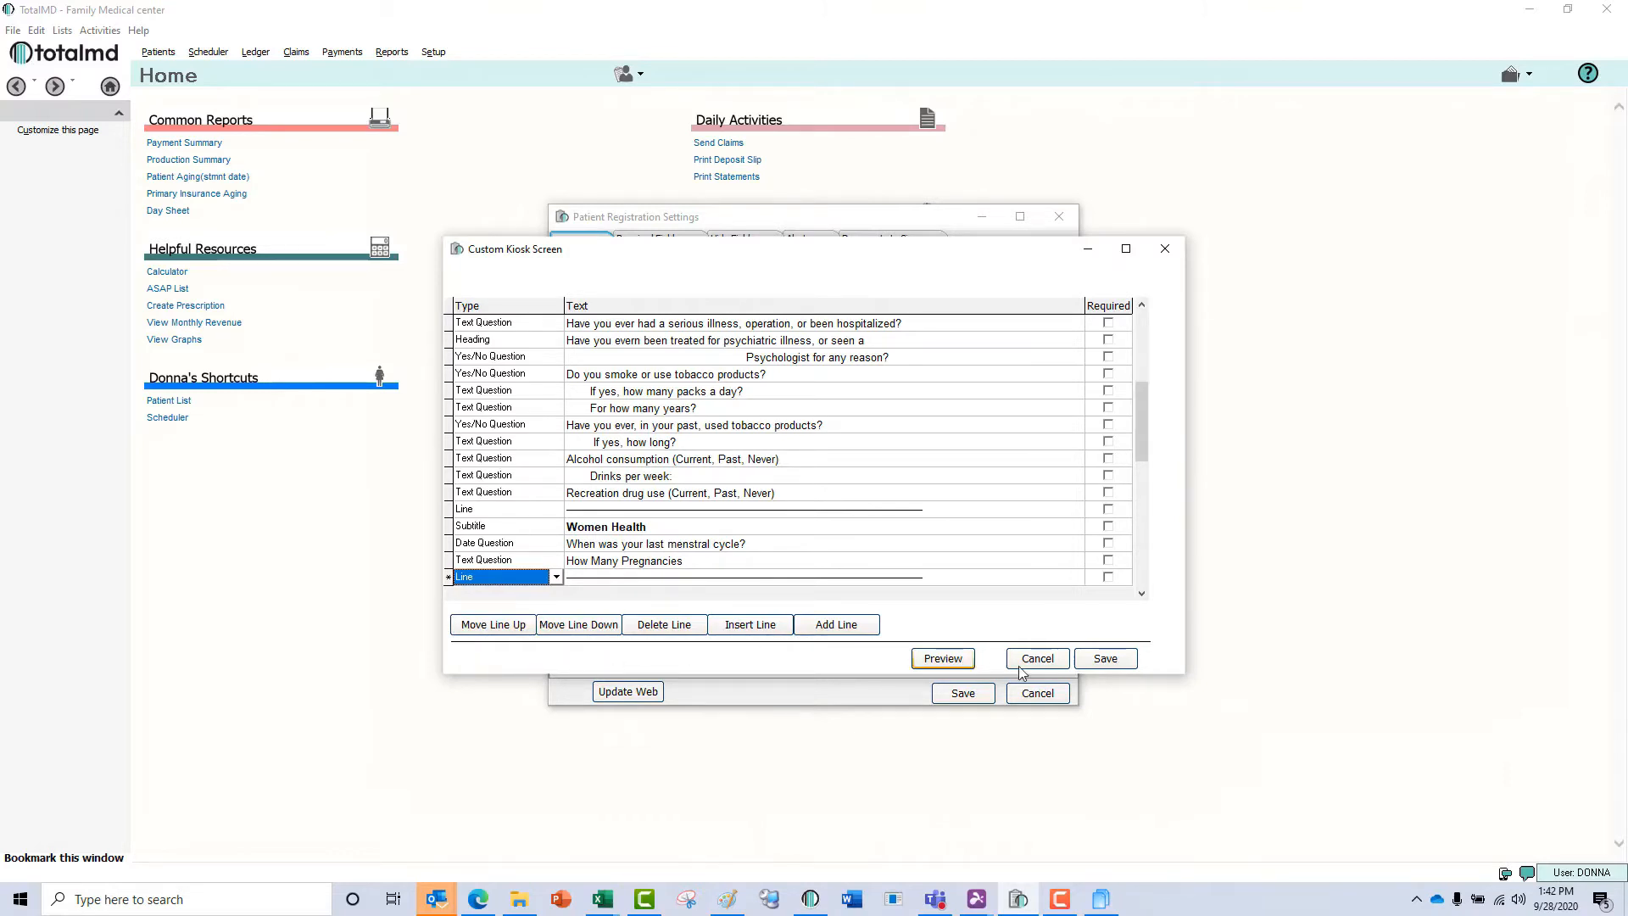
{"action": "left_click", "coordinate": [1096, 666]}
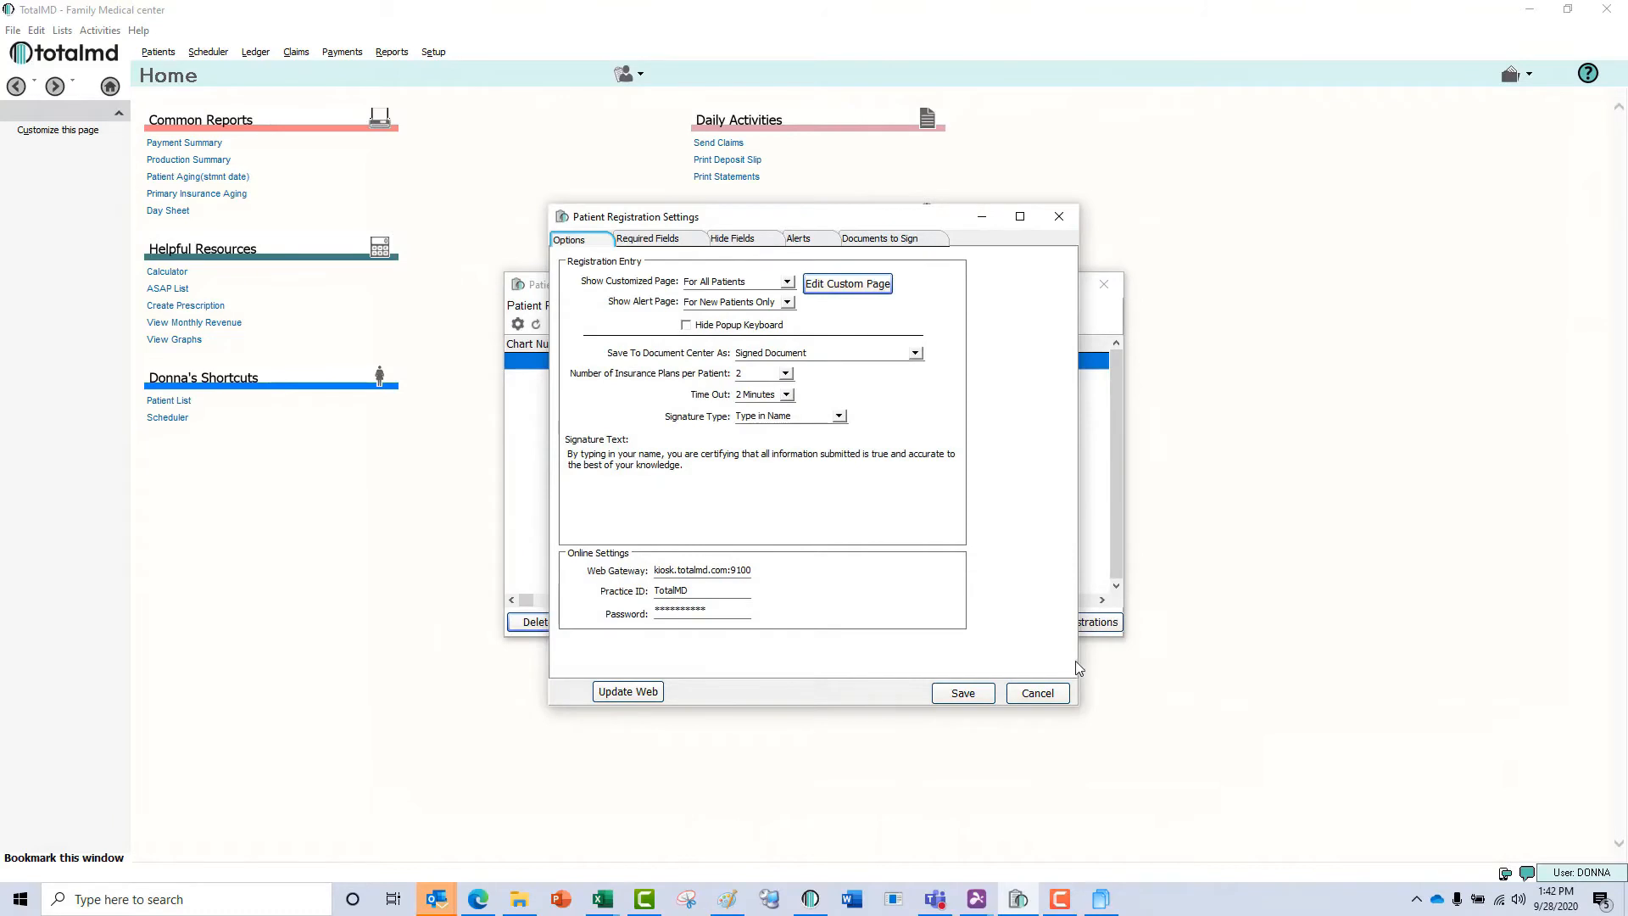
Look at the Show Alert Page choices and try the Hide Popup Keyboard option on and off.
{"action": "left_click", "coordinate": [786, 304]}
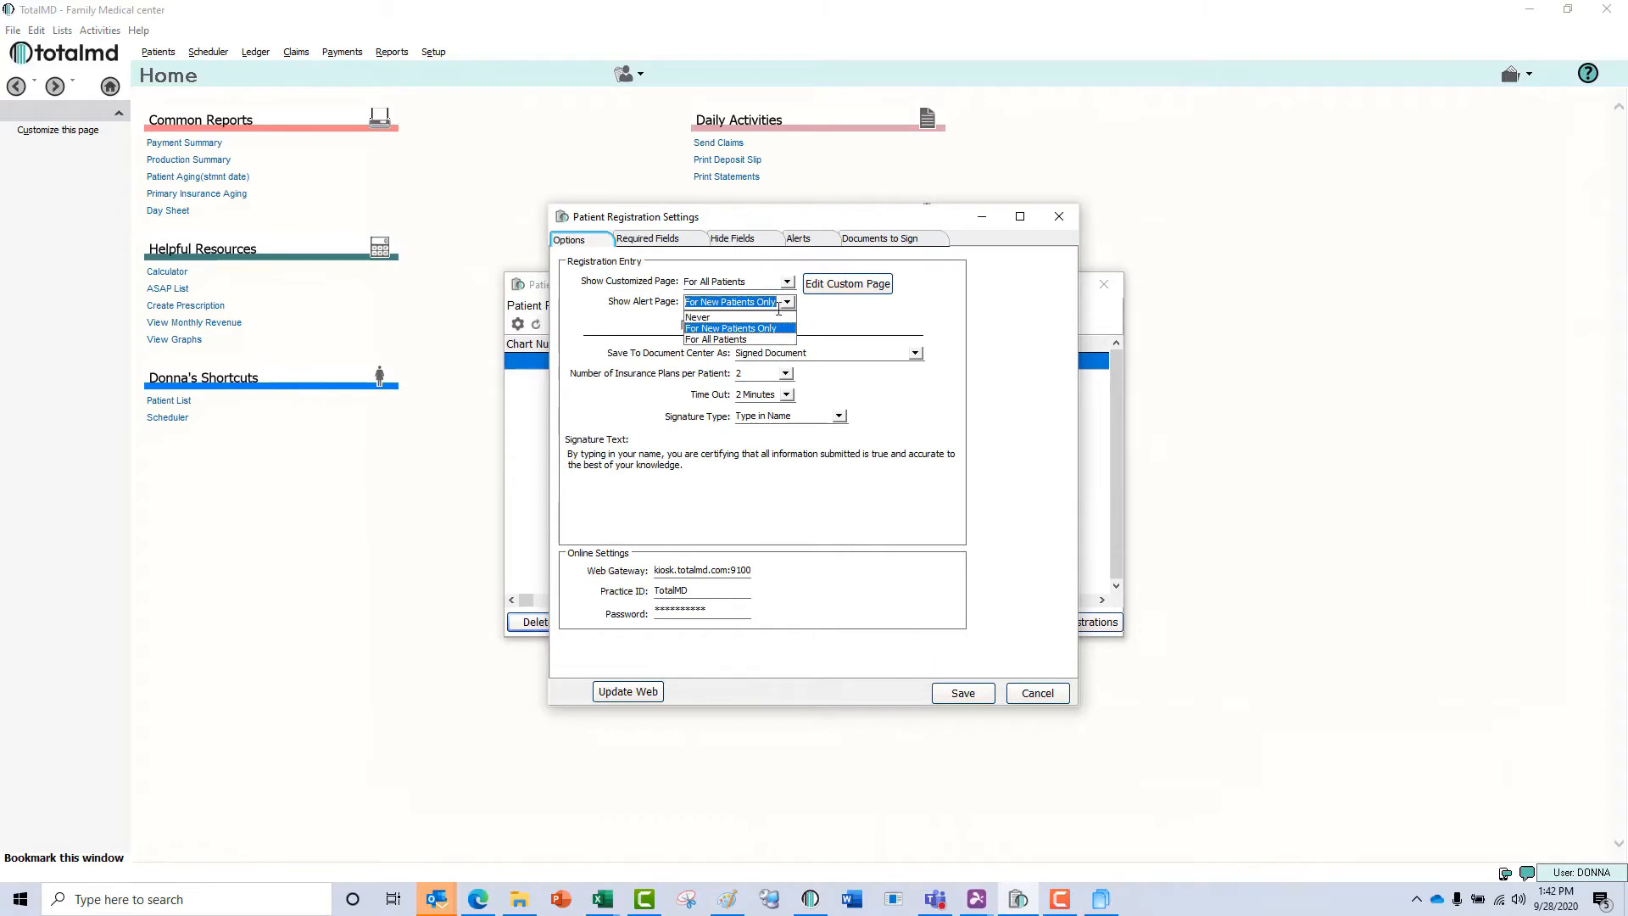
{"action": "left_click", "coordinate": [787, 304]}
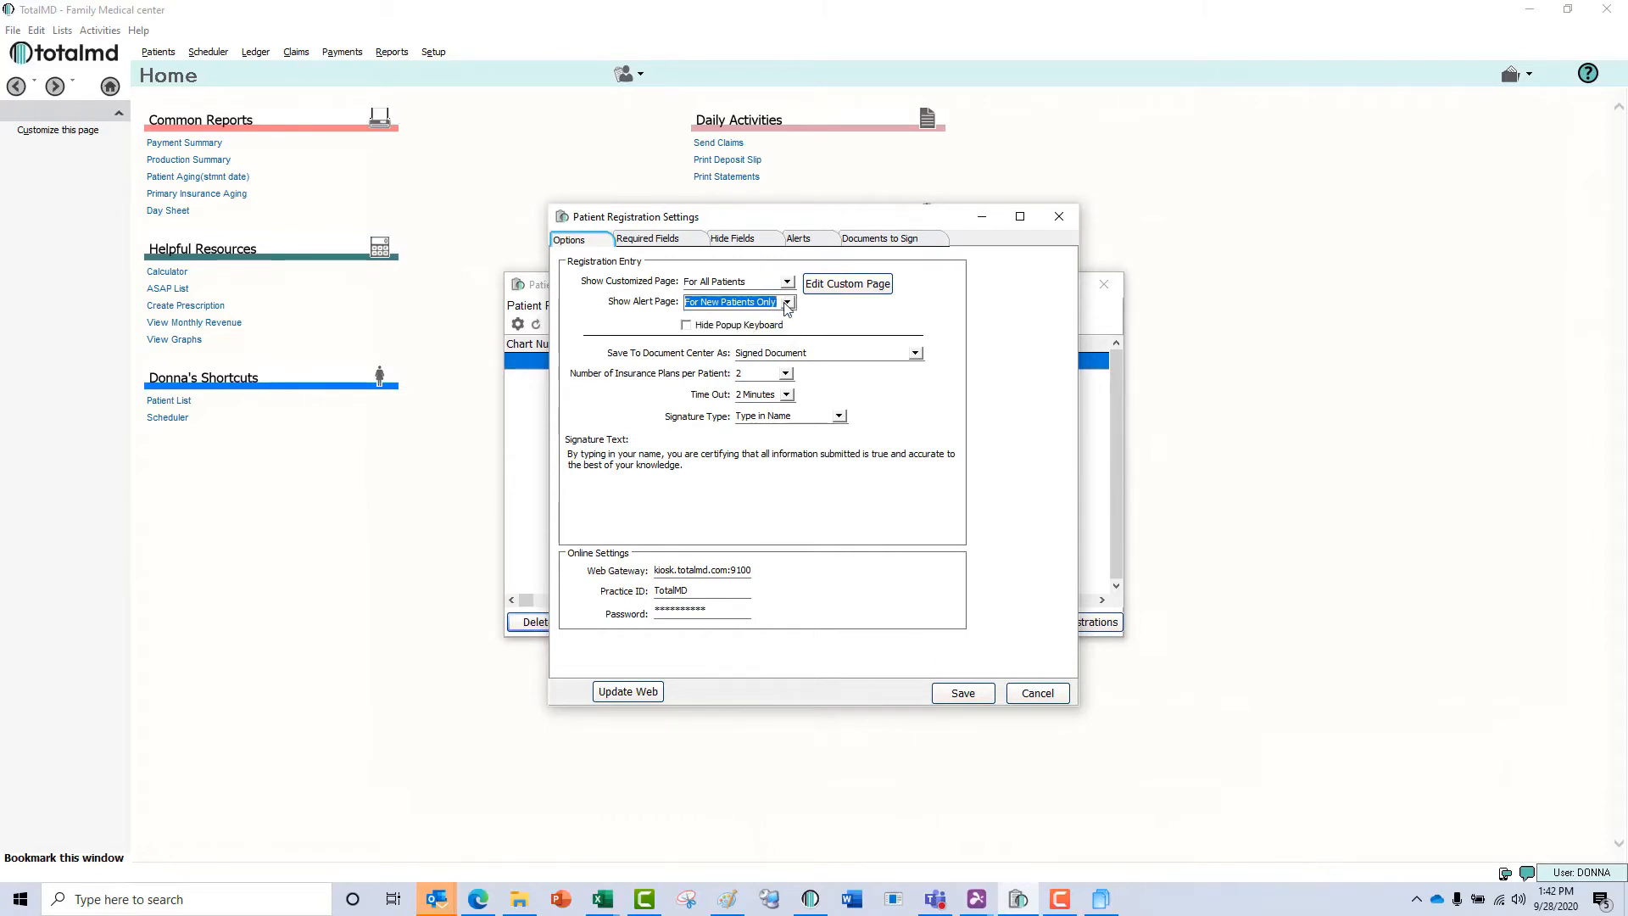
{"action": "left_click", "coordinate": [770, 327]}
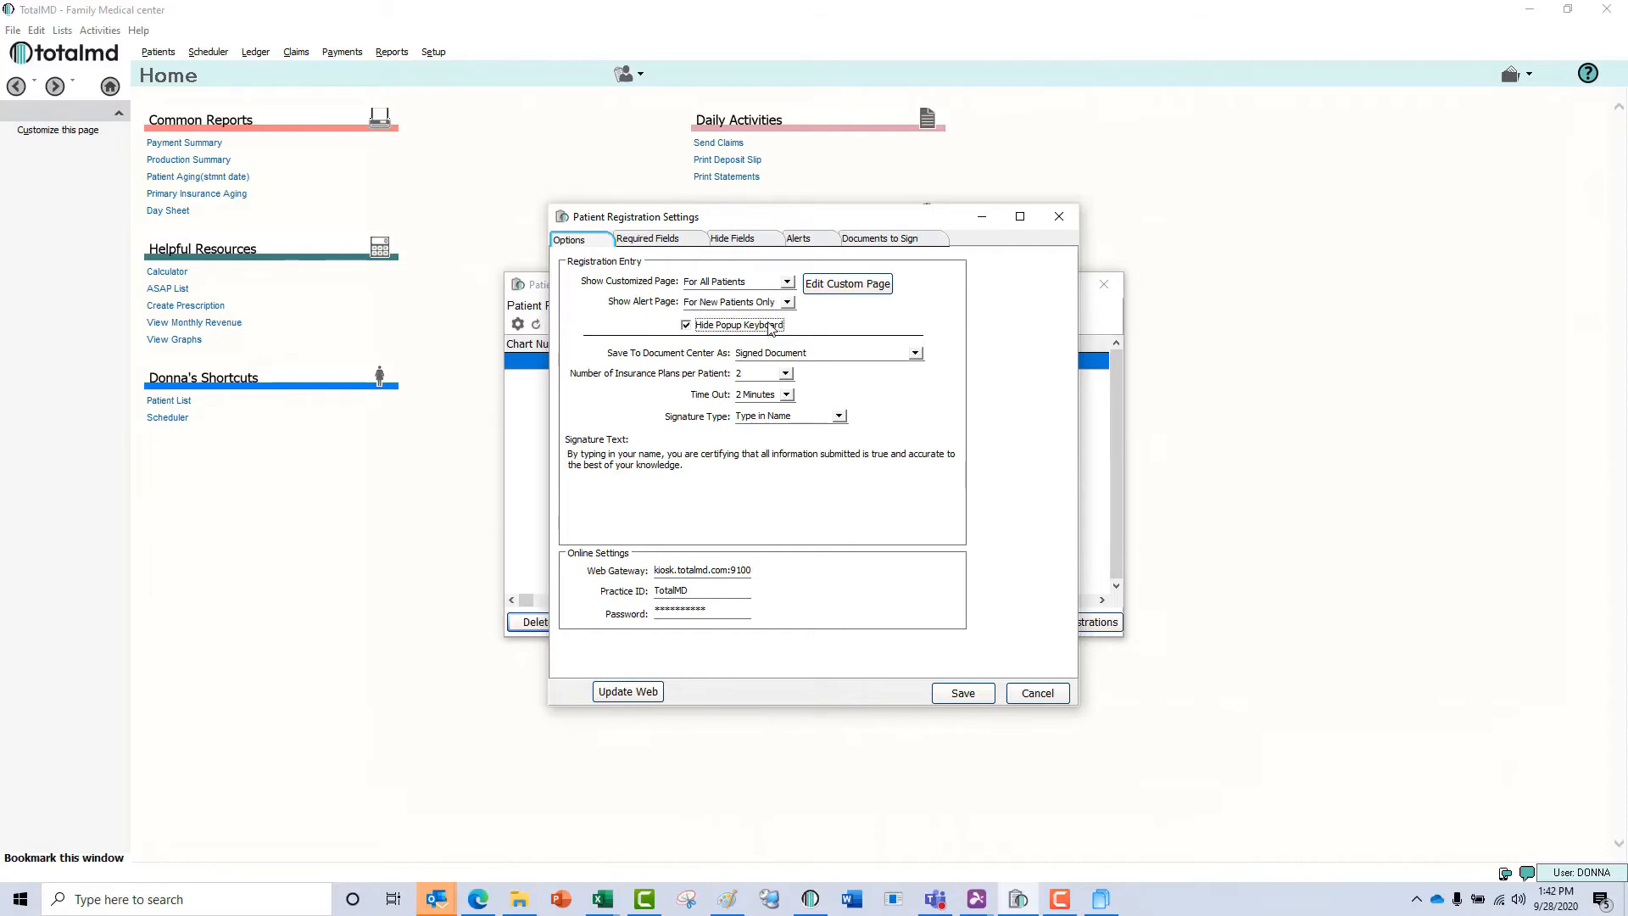
{"action": "left_click", "coordinate": [770, 327]}
Review the required registration fields and set the patient's Student Status field as hidden.
{"action": "left_click", "coordinate": [680, 244]}
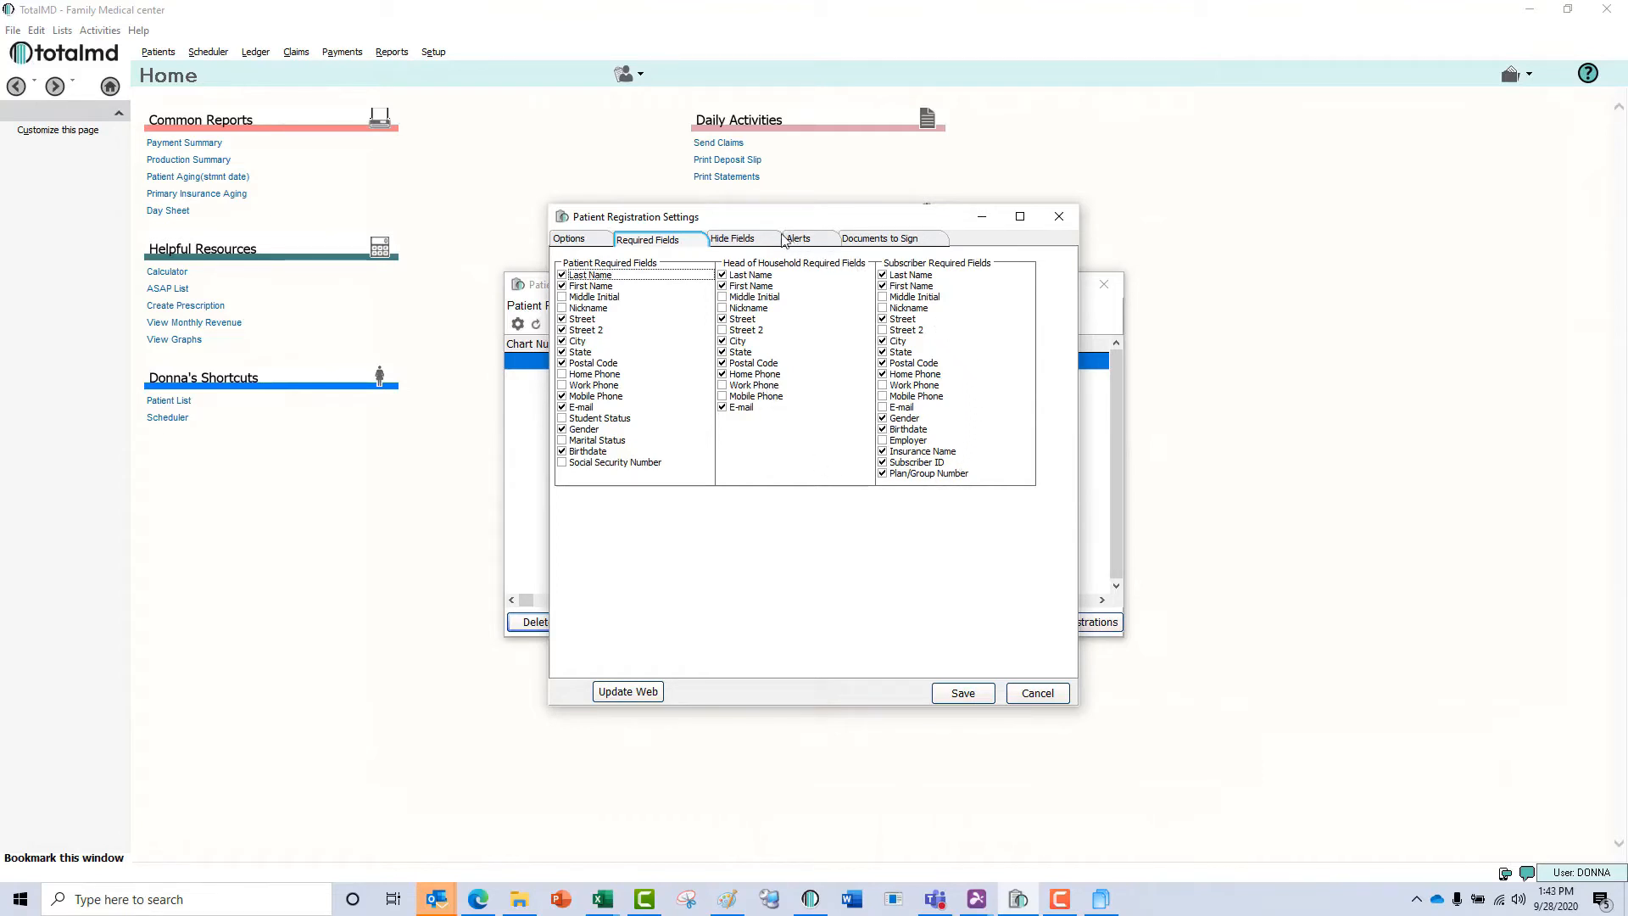
{"action": "left_click", "coordinate": [745, 239]}
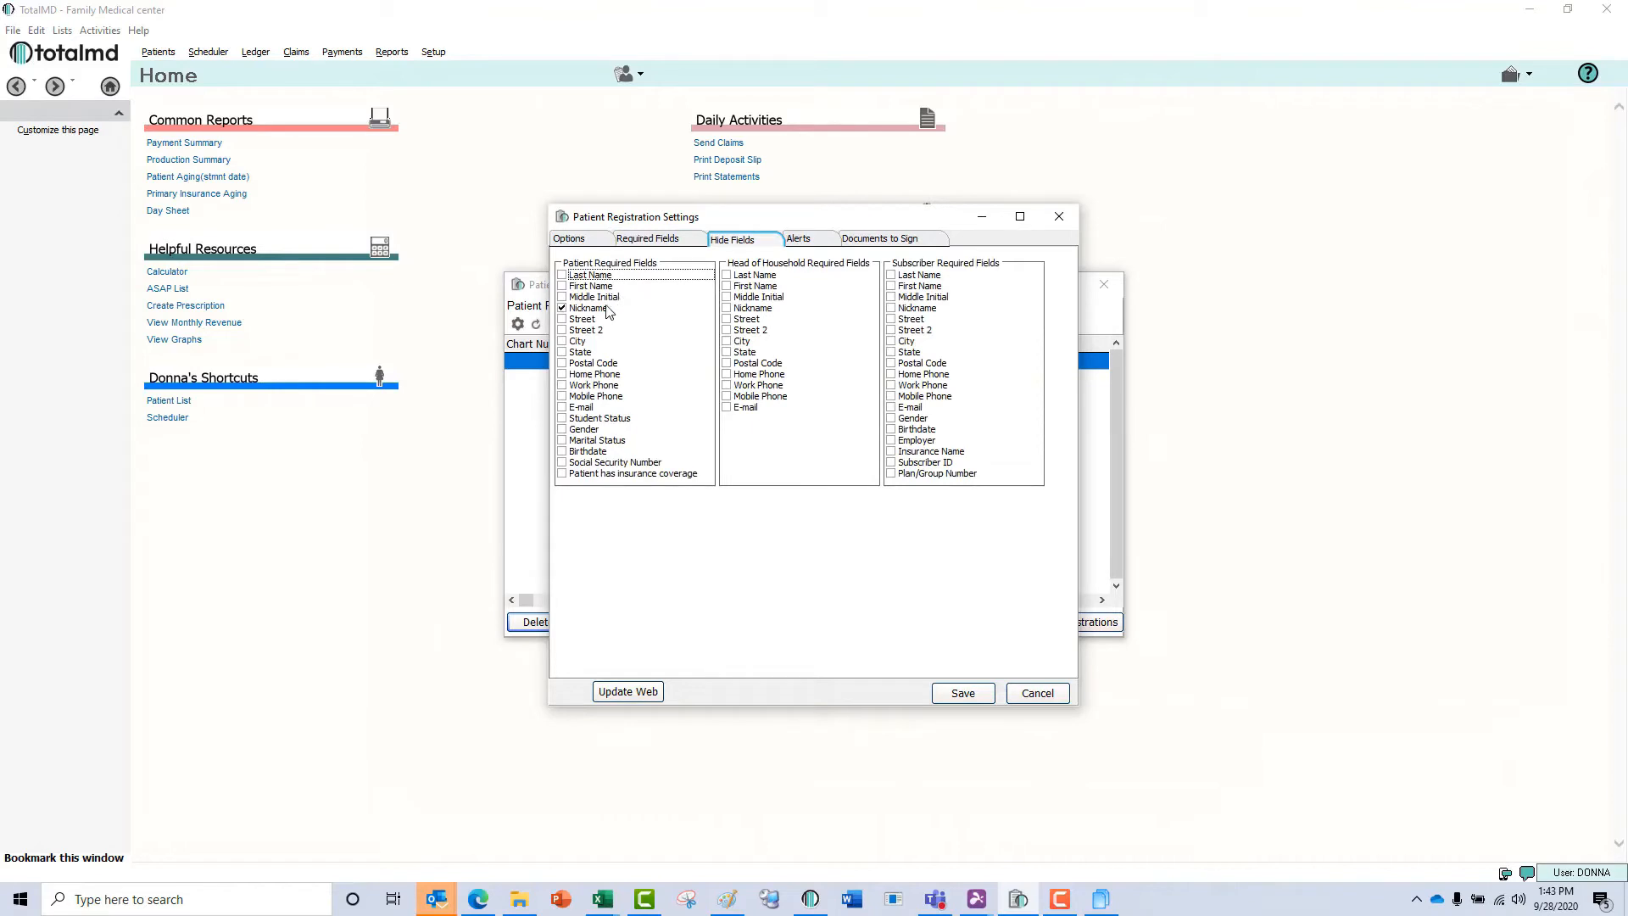
{"action": "left_click", "coordinate": [562, 418]}
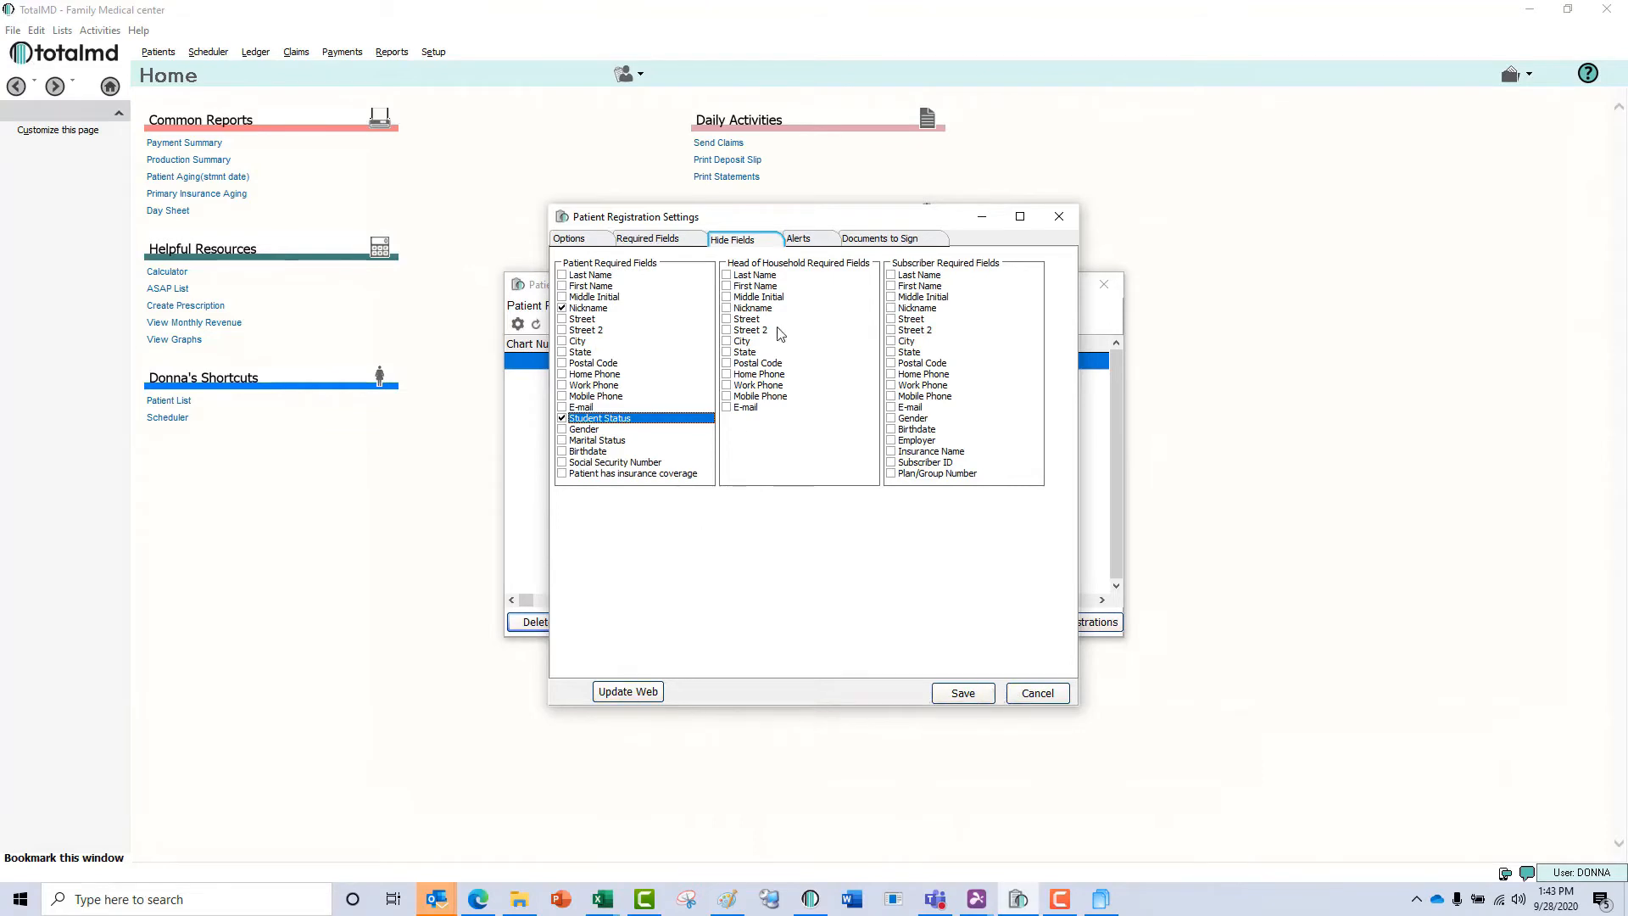
Remove the Hemophilia alert from the patient registration alerts and add it back.
{"action": "left_click", "coordinate": [807, 242]}
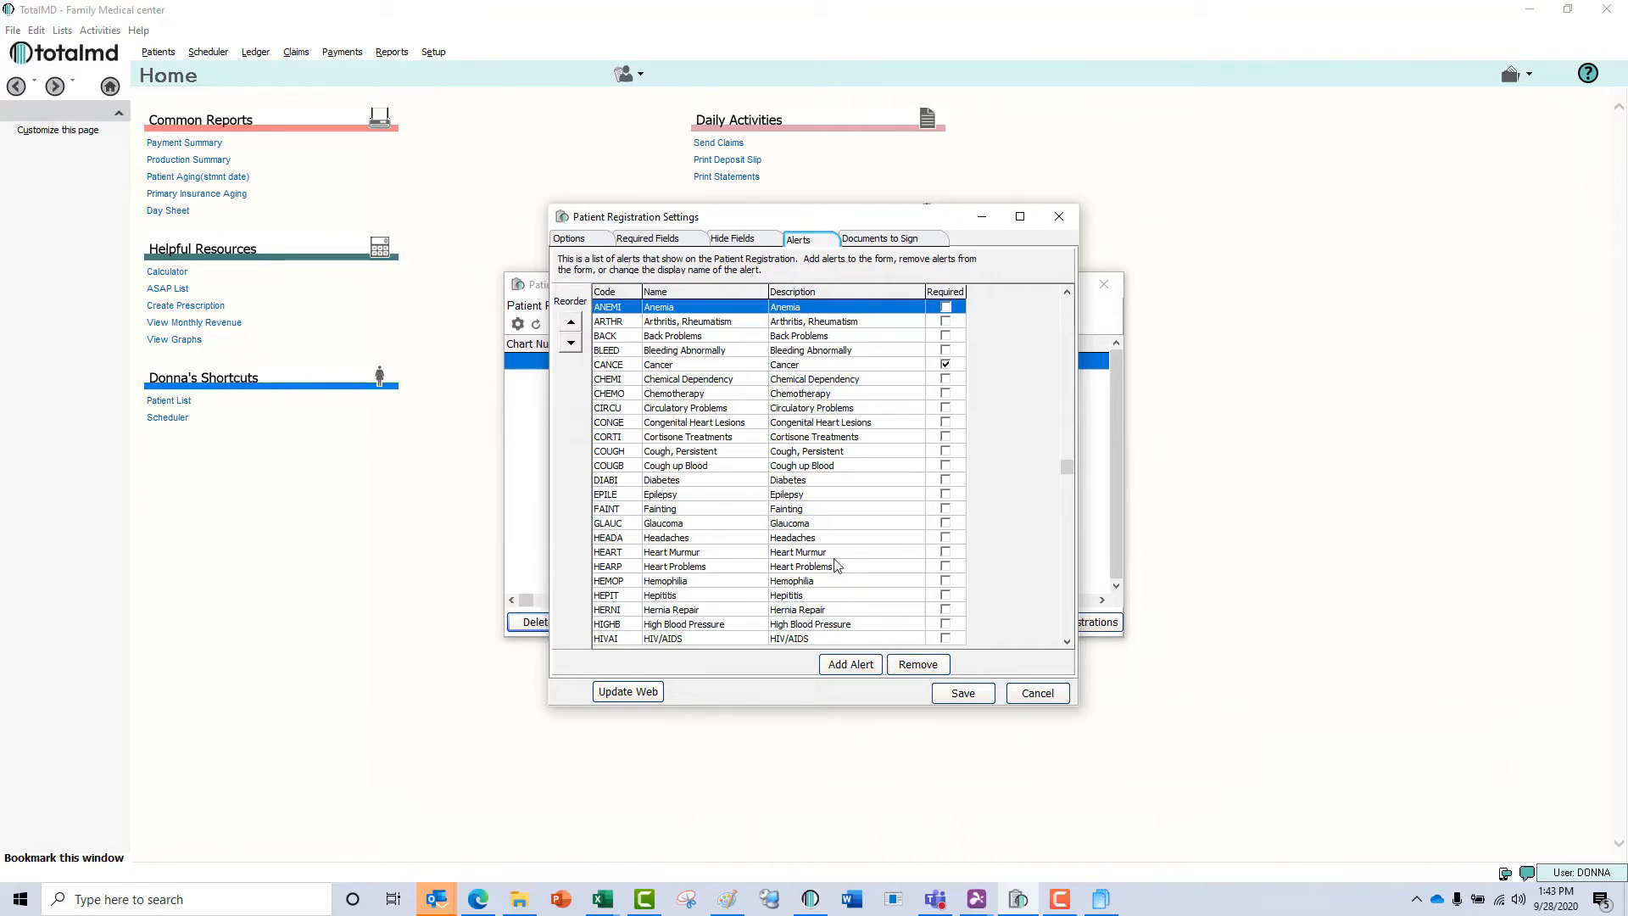
{"action": "left_click", "coordinate": [828, 584]}
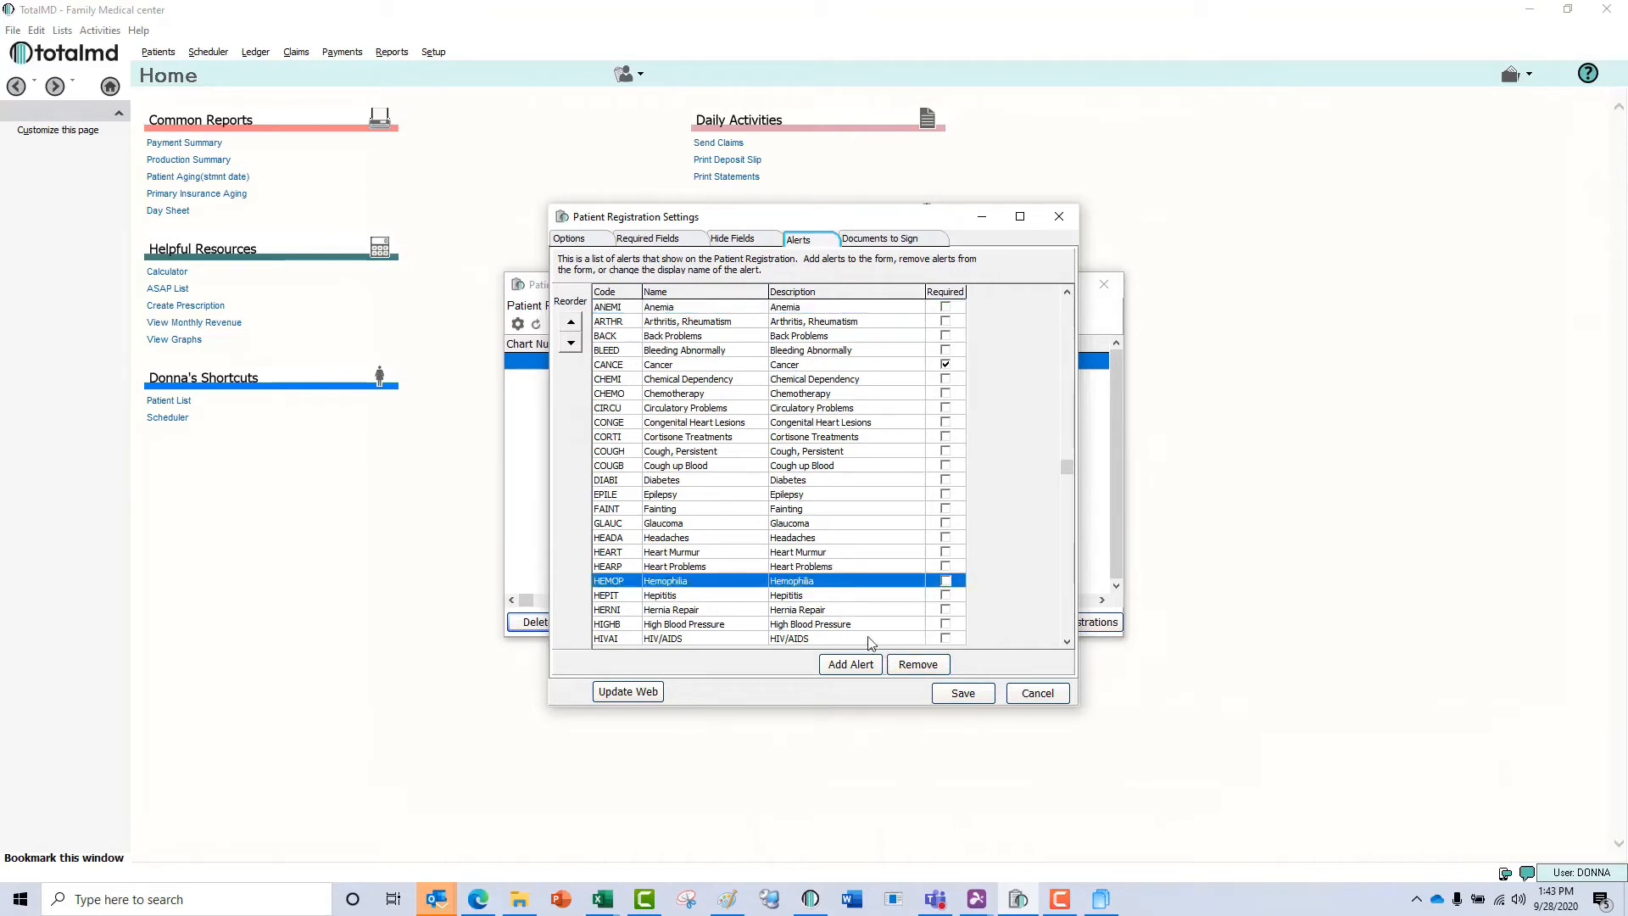
{"action": "left_click", "coordinate": [915, 665]}
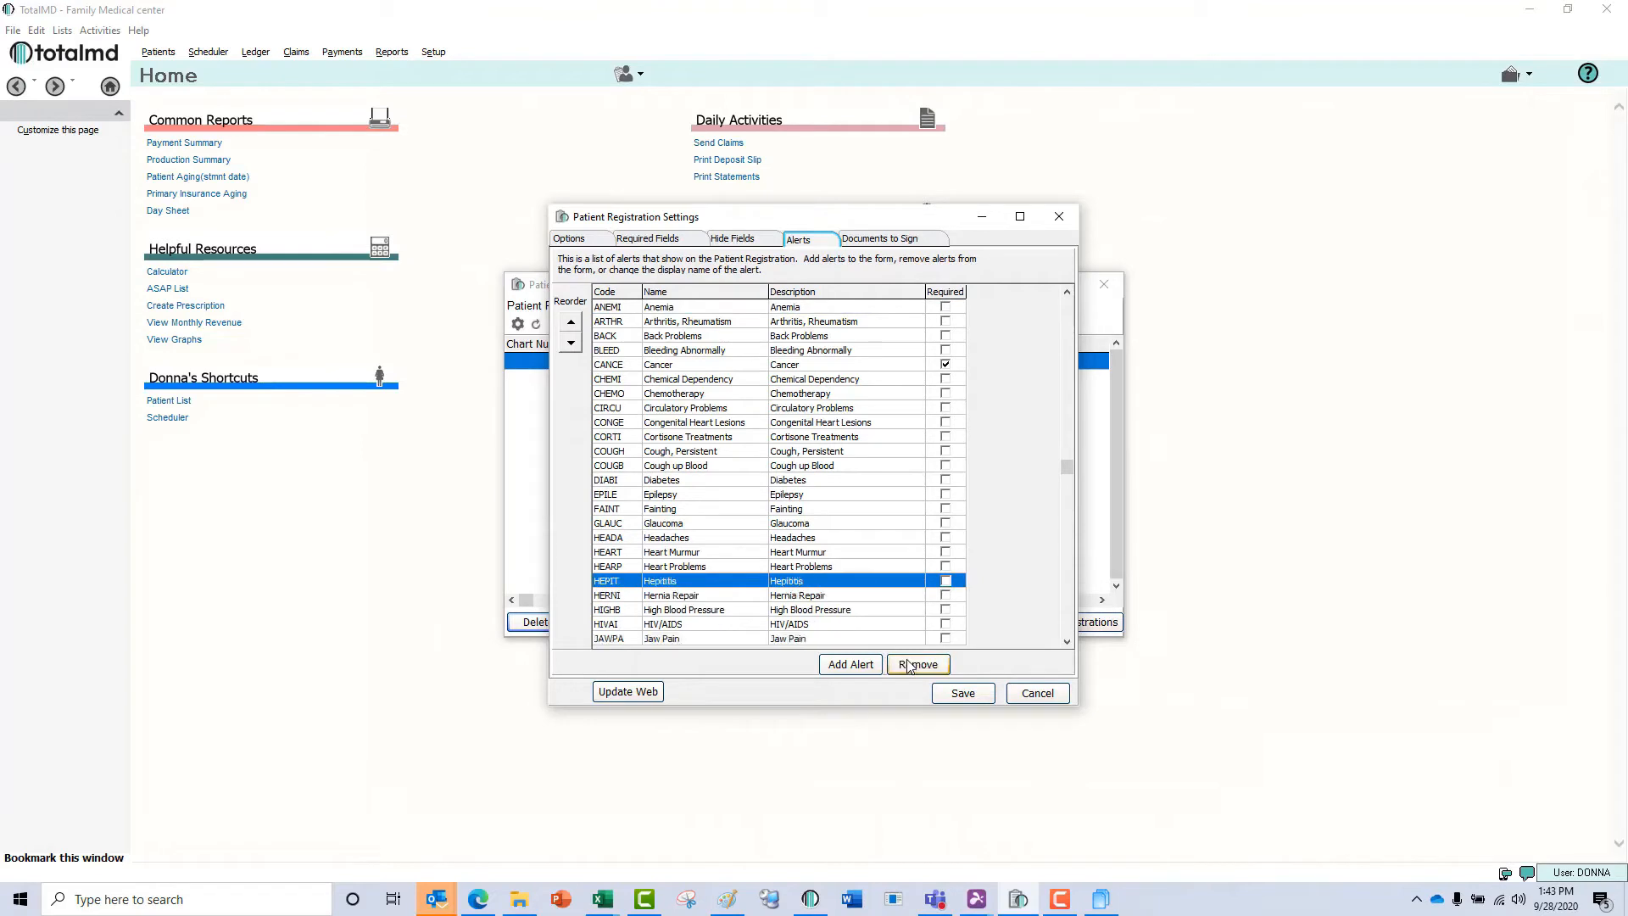
{"action": "left_click", "coordinate": [850, 664]}
{"action": "left_click", "coordinate": [805, 371]}
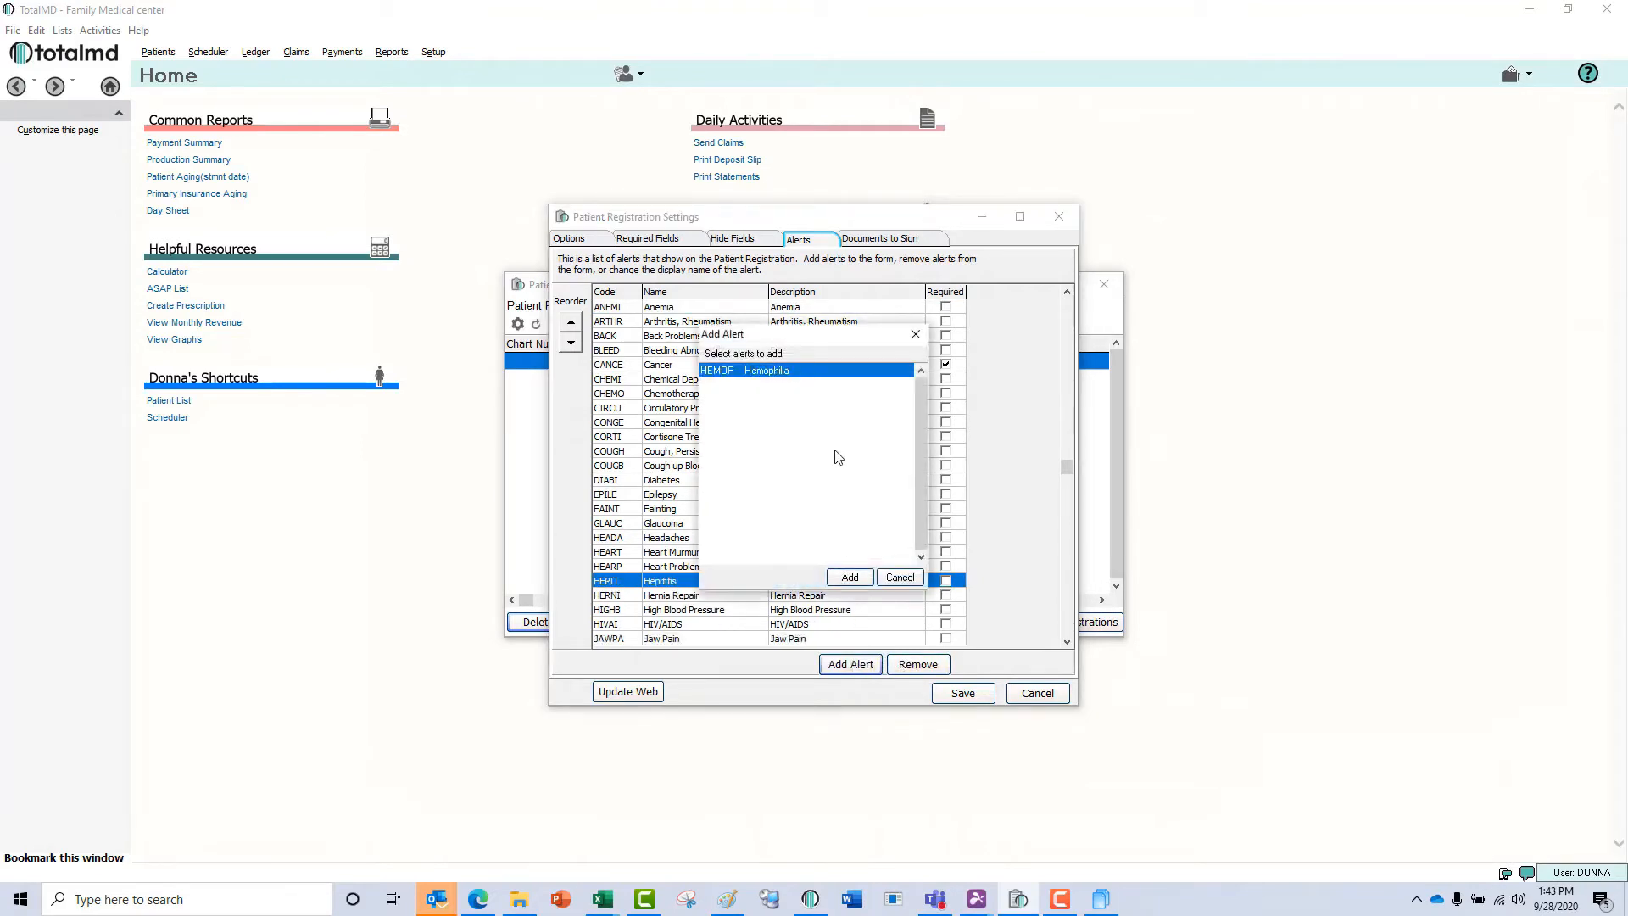
{"action": "left_click", "coordinate": [854, 578]}
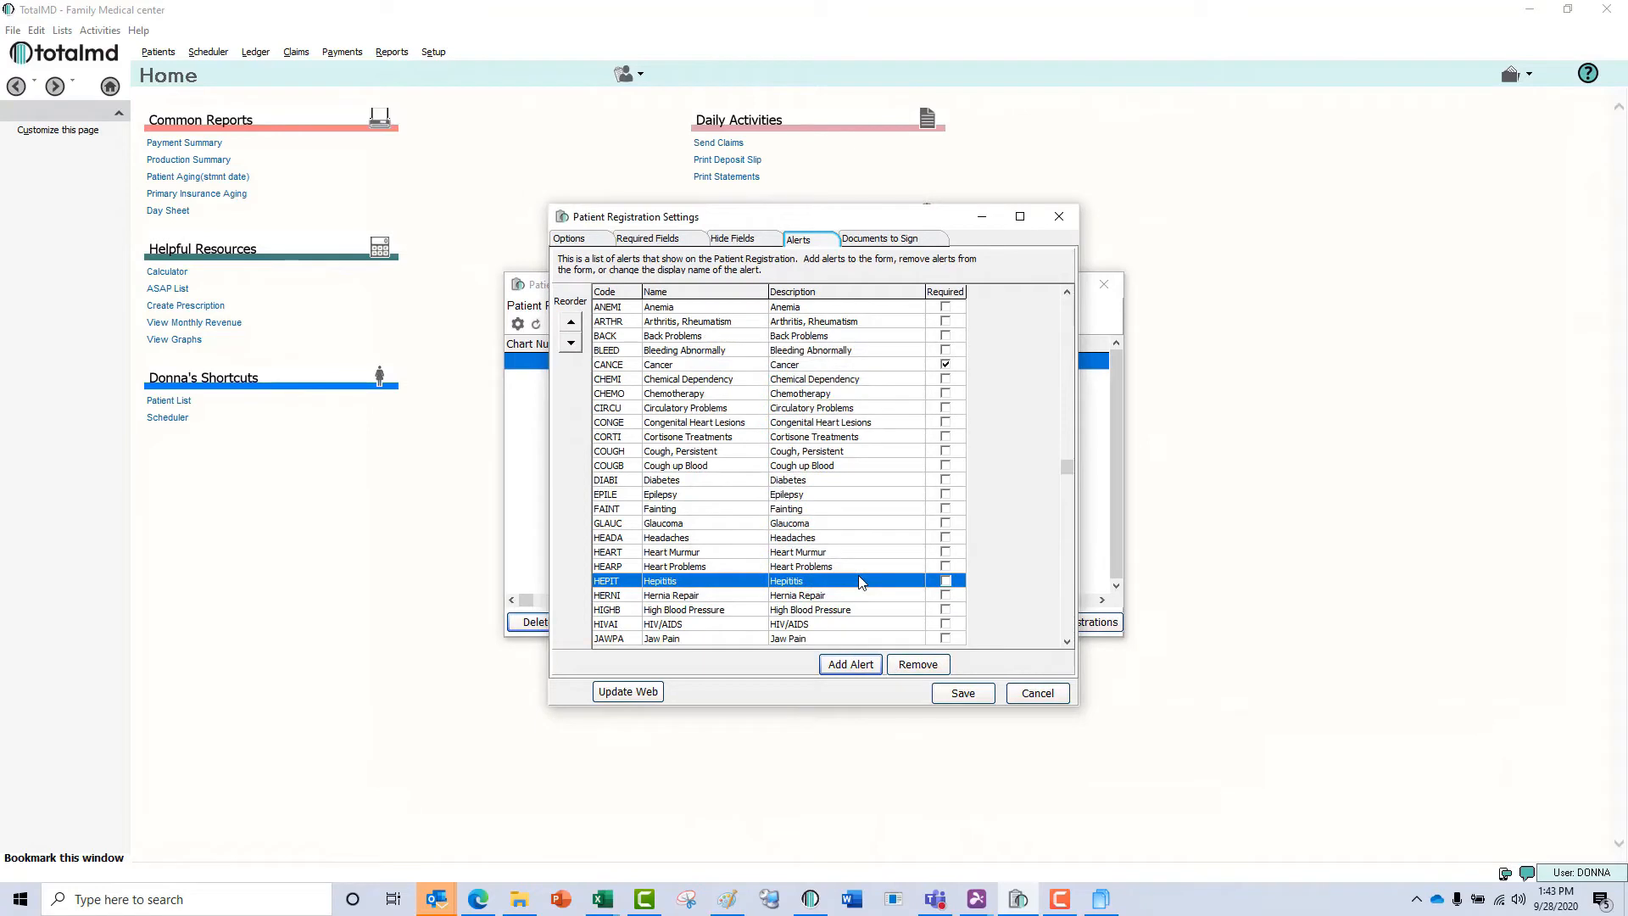
Turn off Require Signature for the HIPAA Agreement document, update the web registration and save the settings.
{"action": "left_click", "coordinate": [876, 239]}
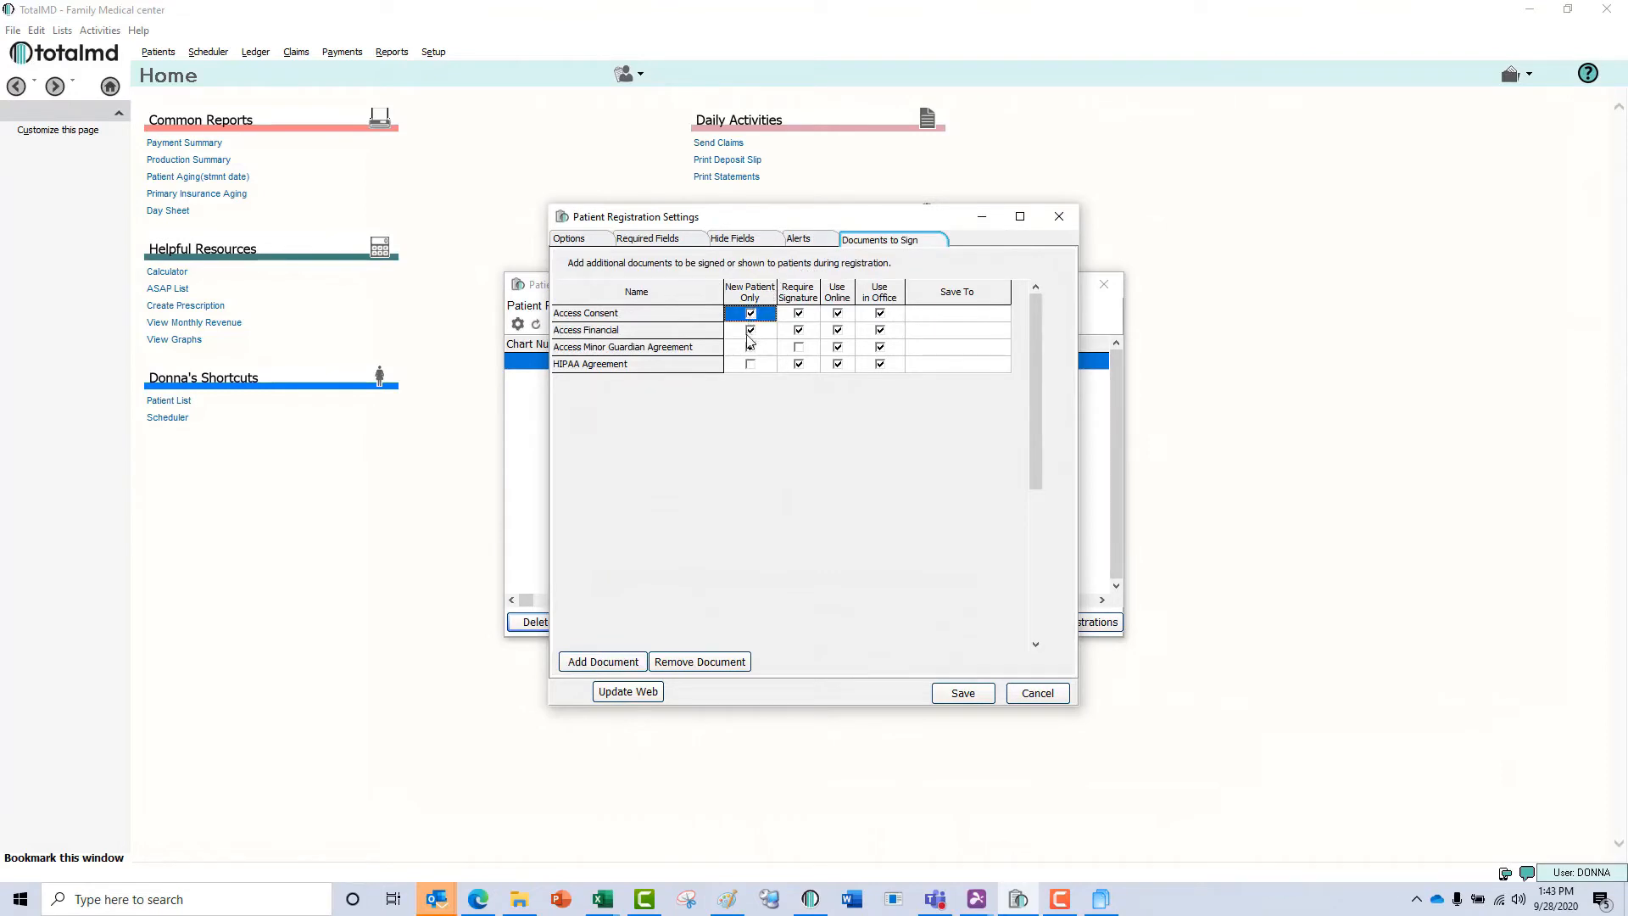
{"action": "left_click", "coordinate": [799, 364]}
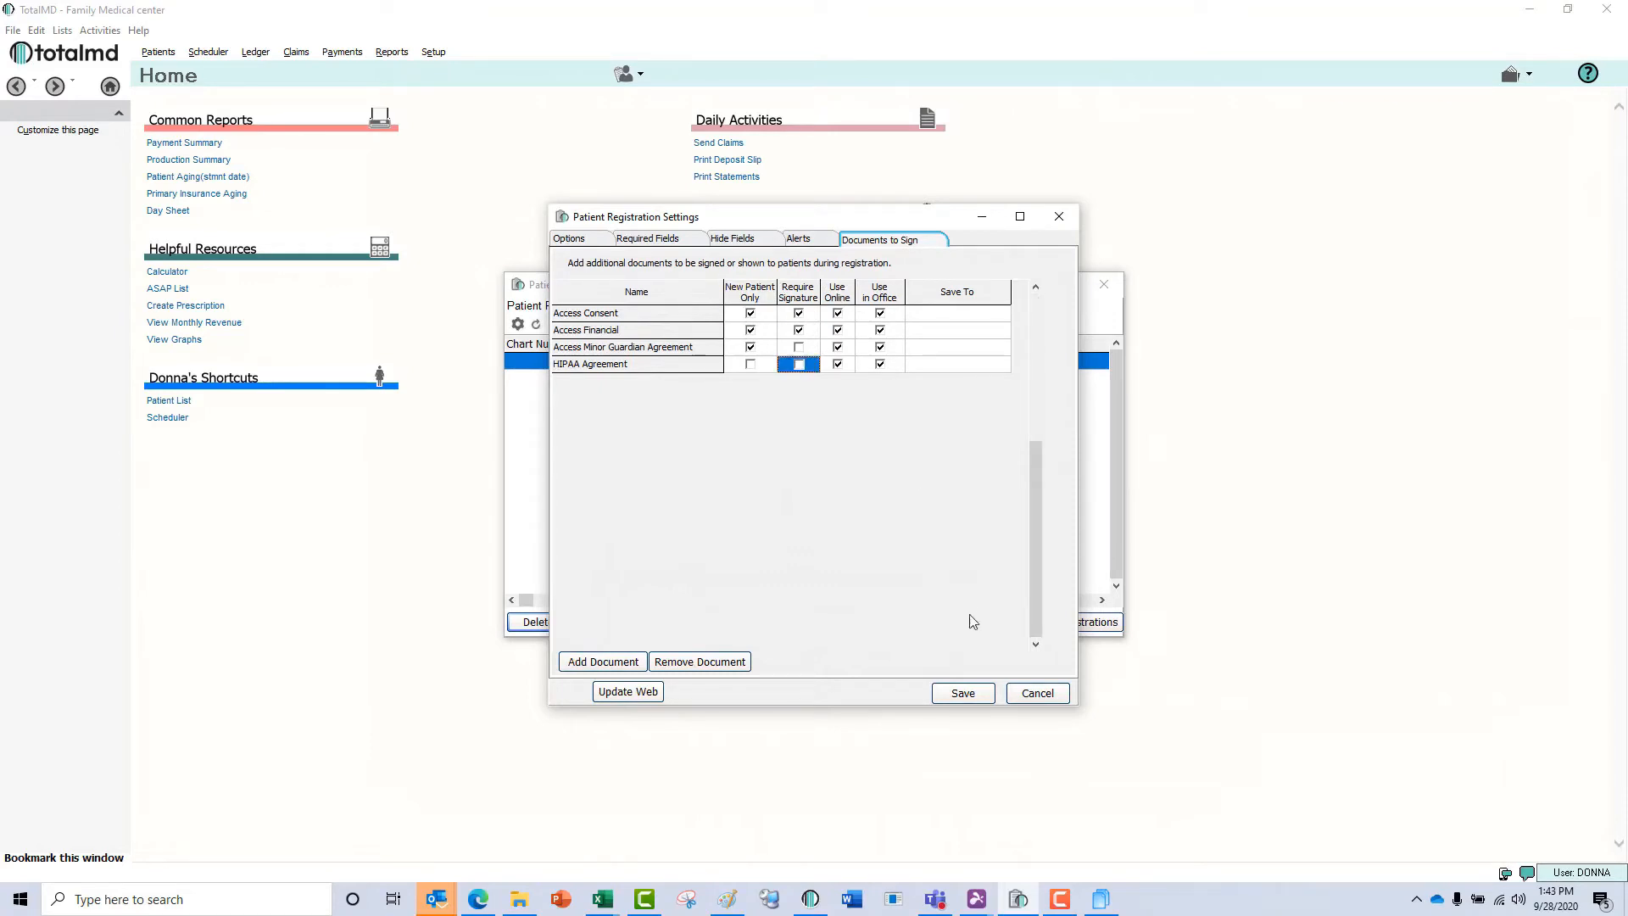
{"action": "left_click", "coordinate": [643, 690]}
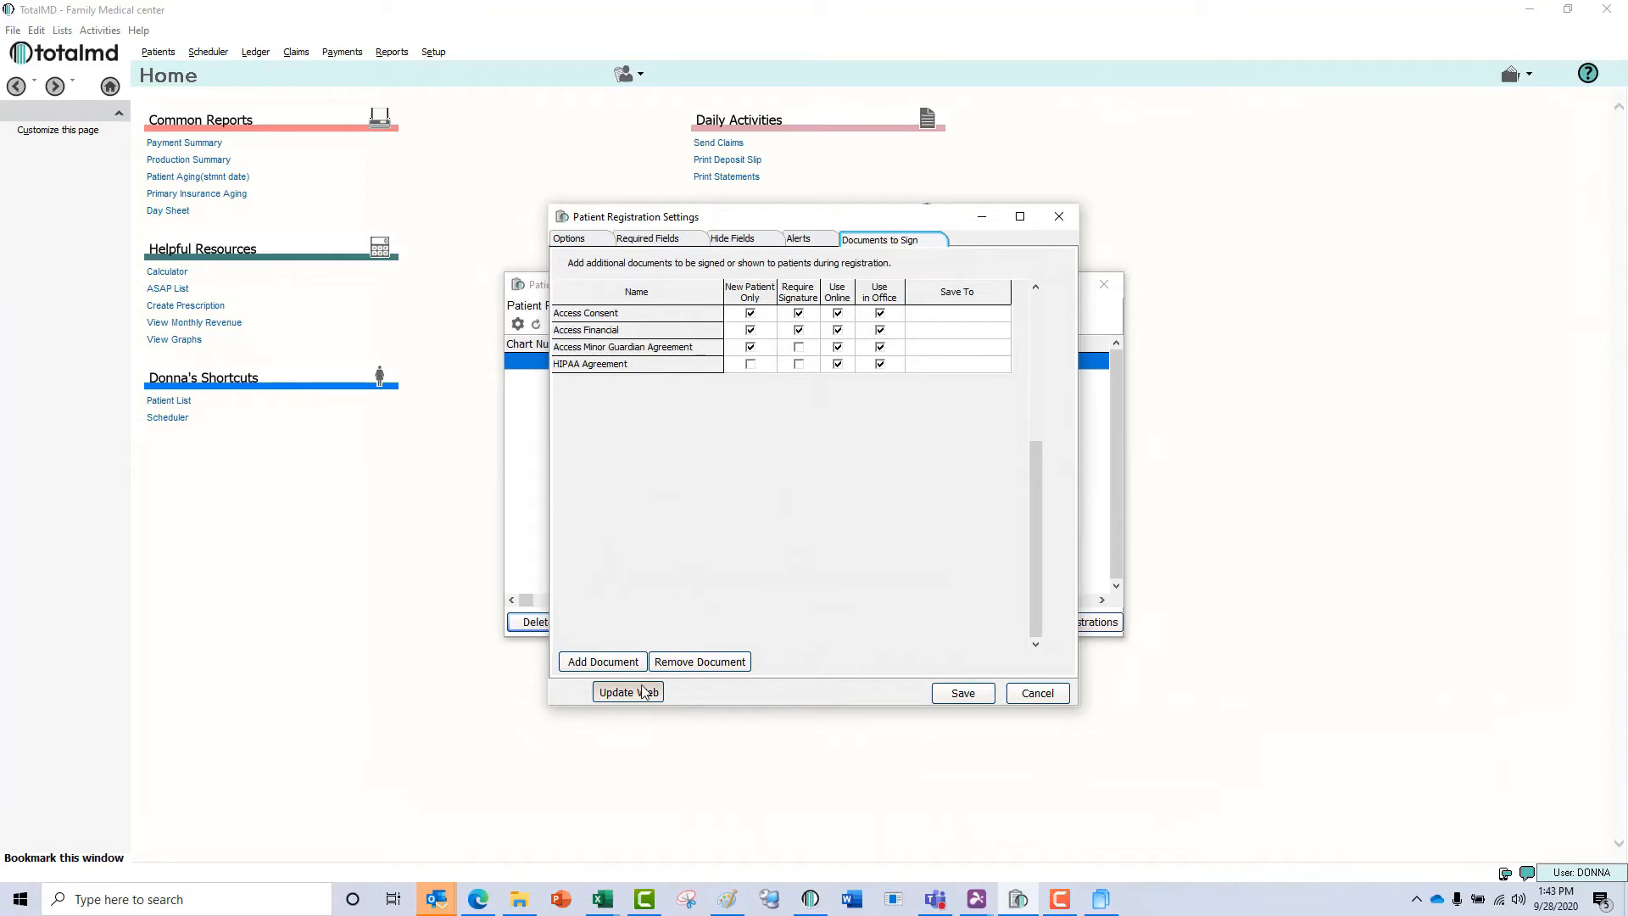
{"action": "left_click", "coordinate": [963, 694]}
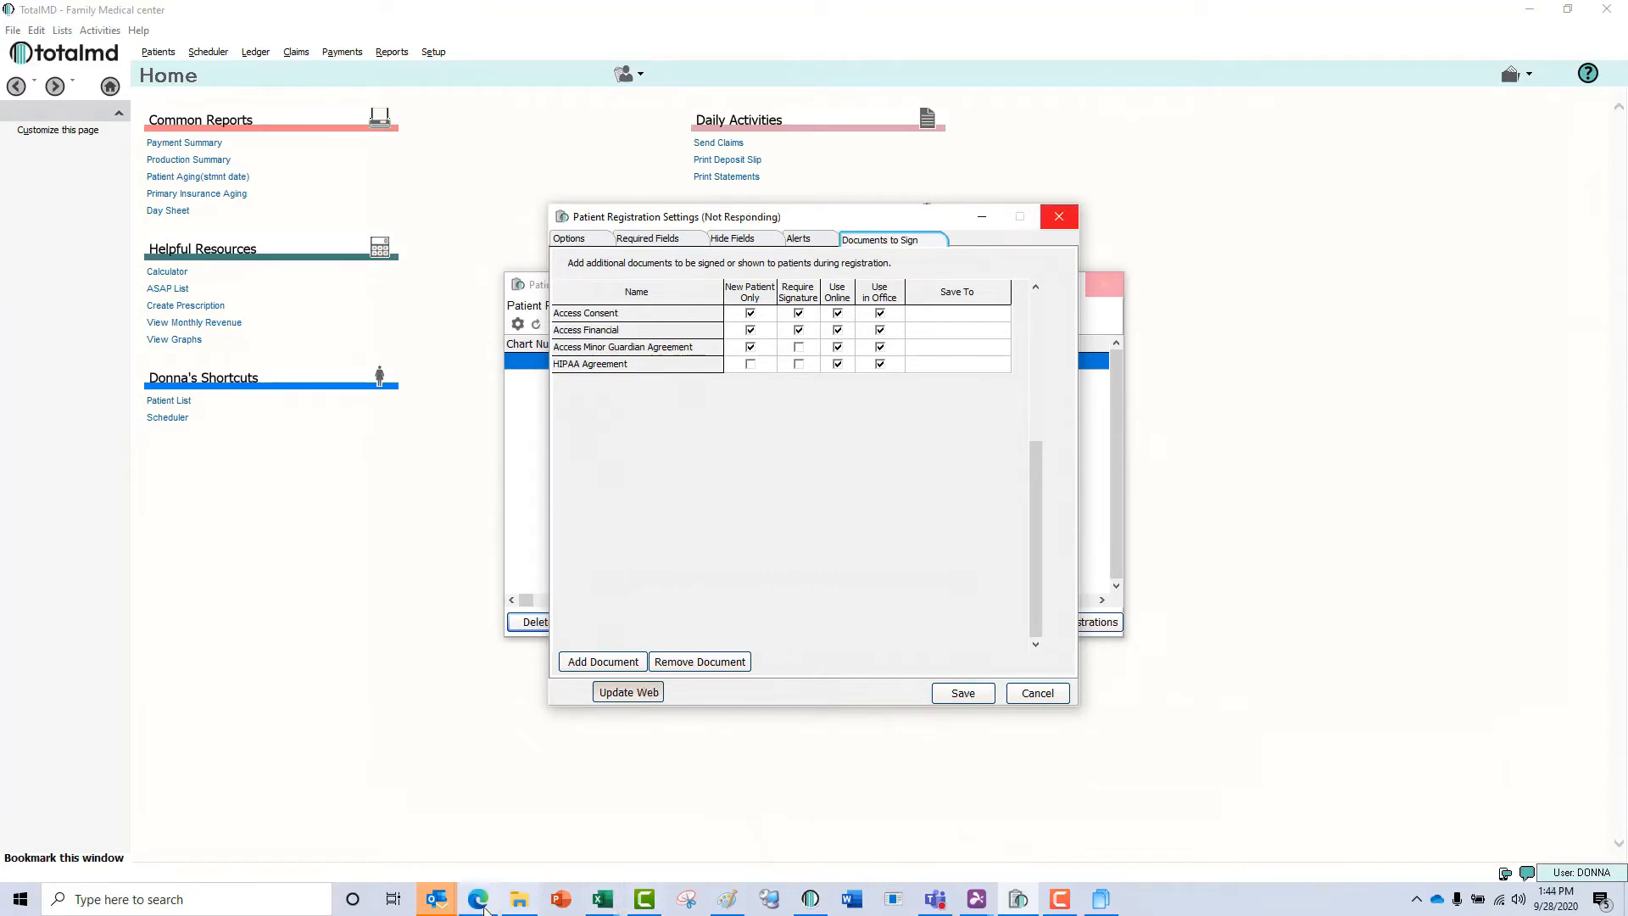
Switch to the web kiosk page in Edge, submit the code TotalMD and go to the First Name field of the registration form.
{"action": "left_click", "coordinate": [478, 900]}
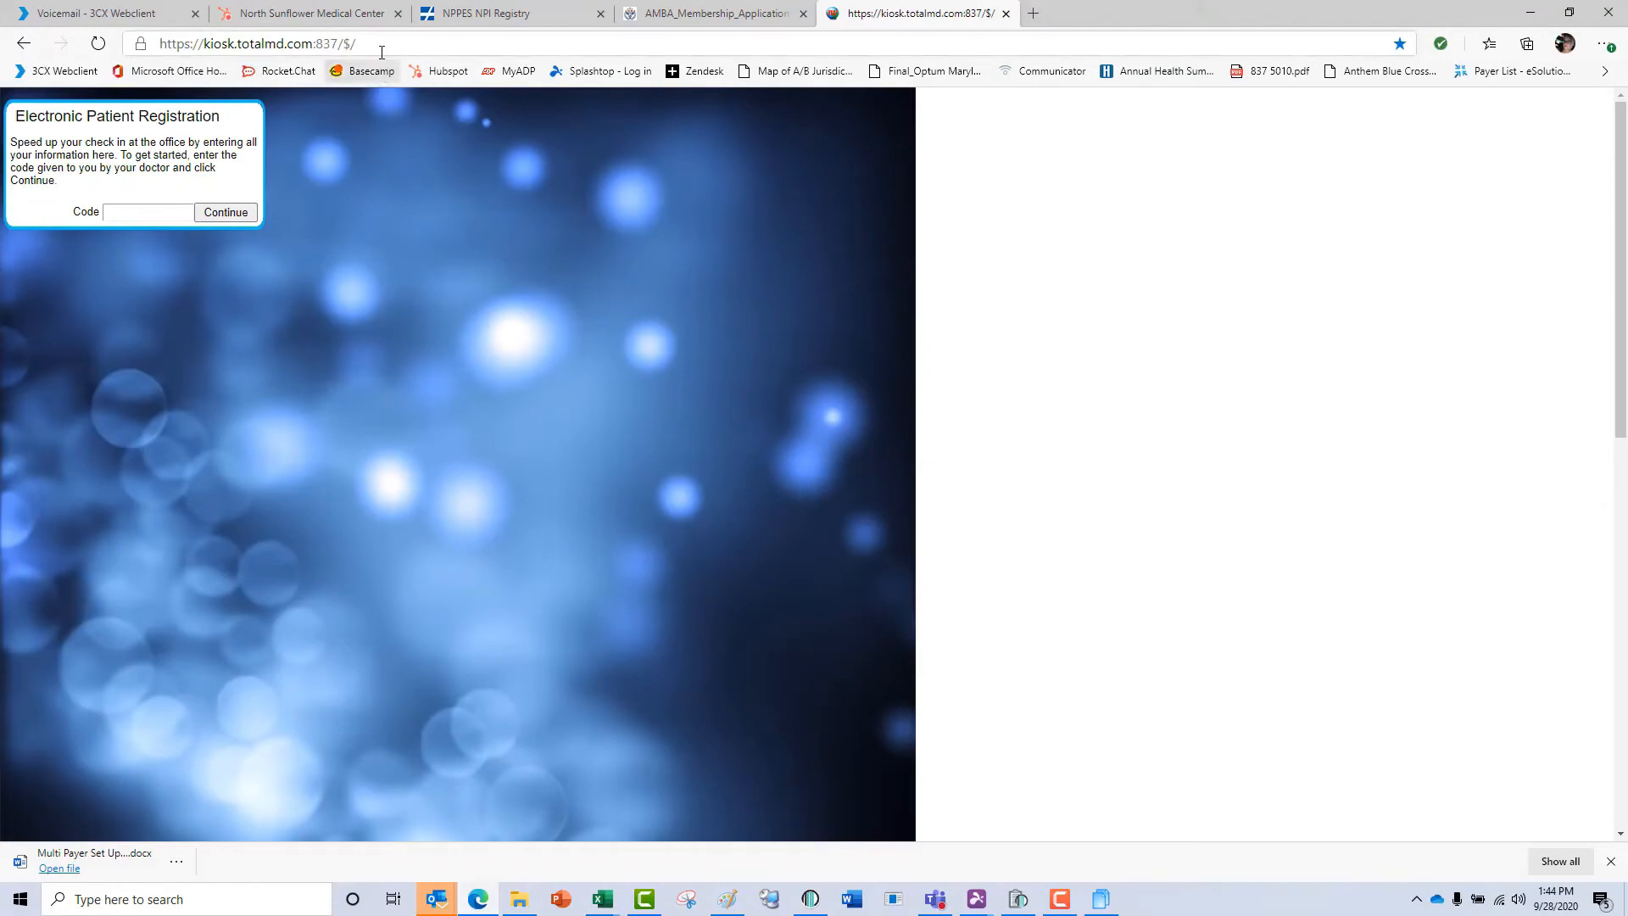
{"action": "left_click", "coordinate": [181, 210]}
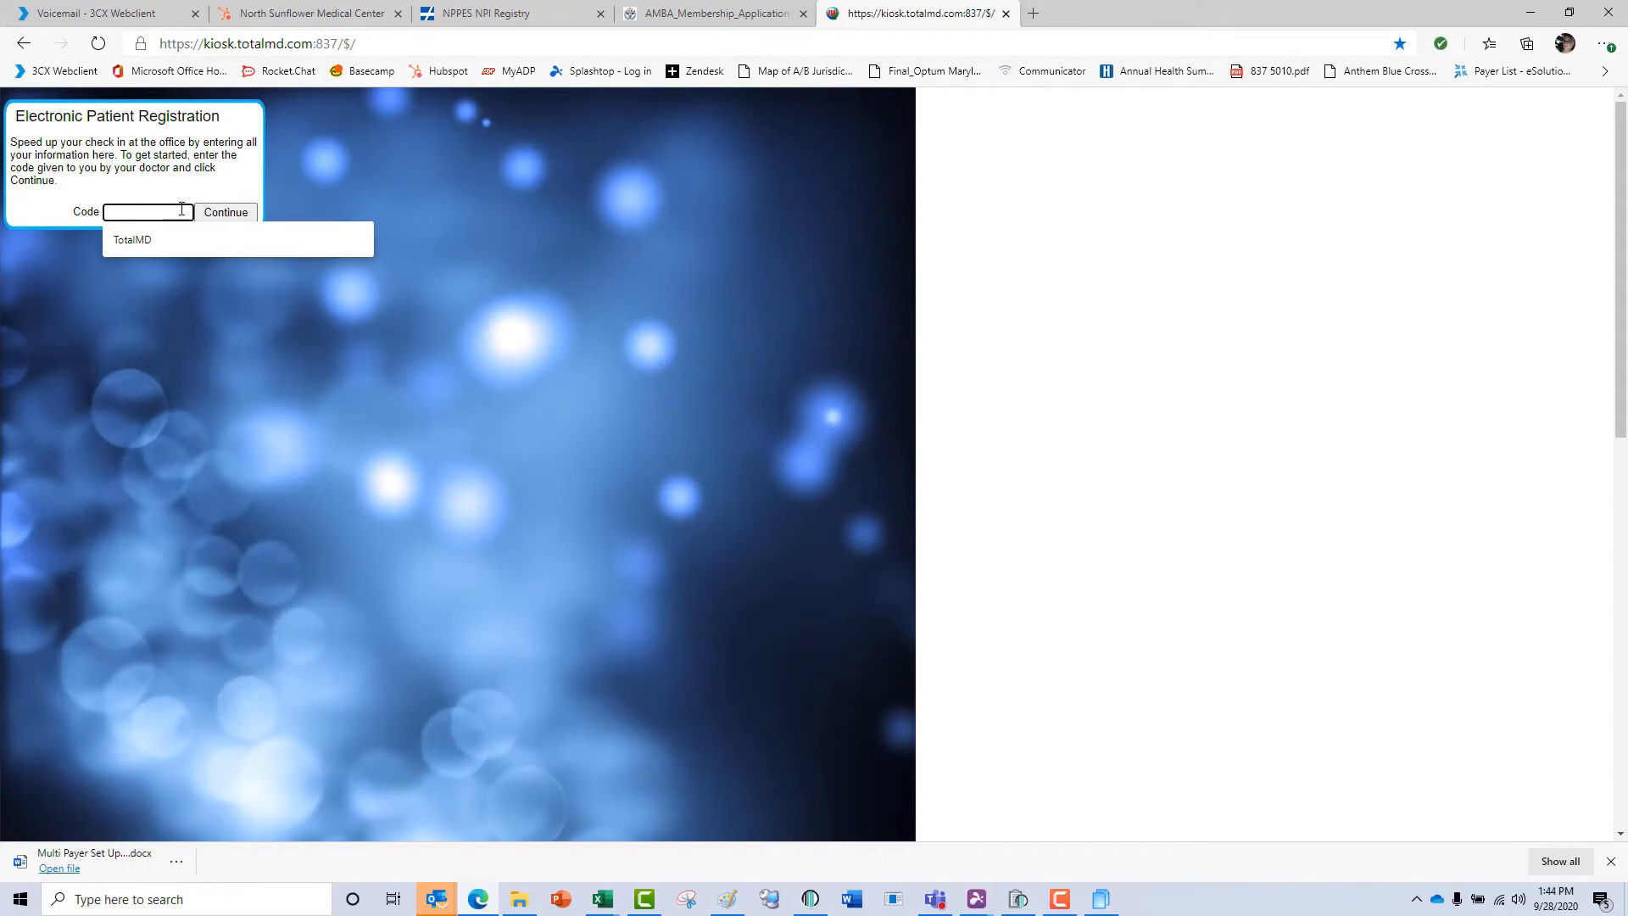
{"action": "left_click", "coordinate": [169, 240]}
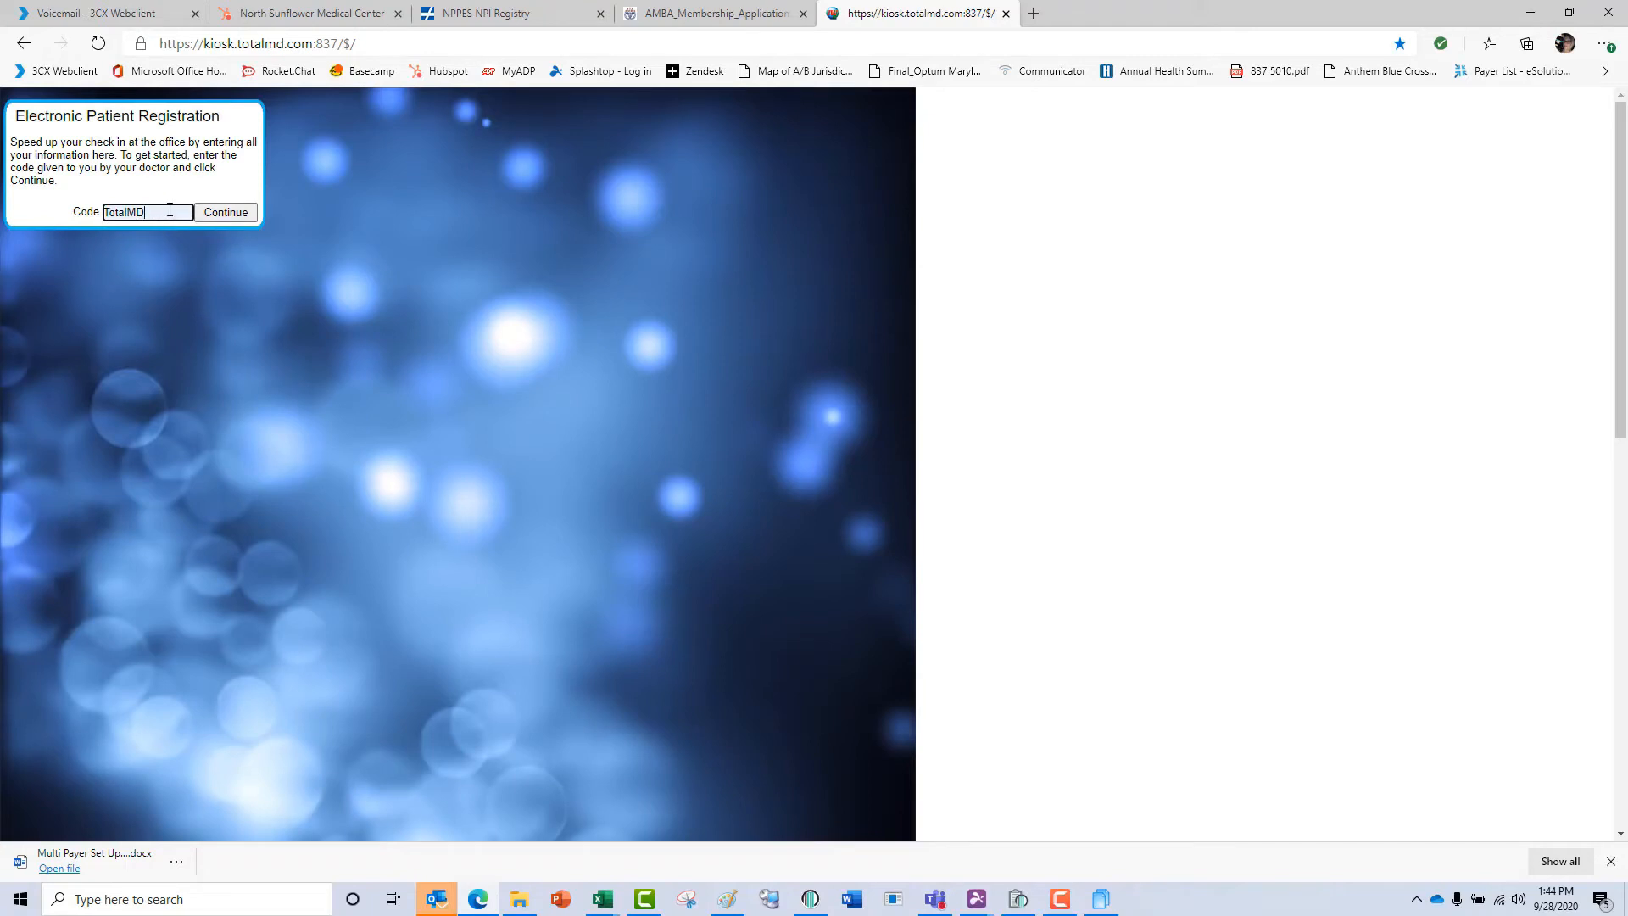
{"action": "left_click", "coordinate": [219, 211]}
{"action": "left_click", "coordinate": [214, 218]}
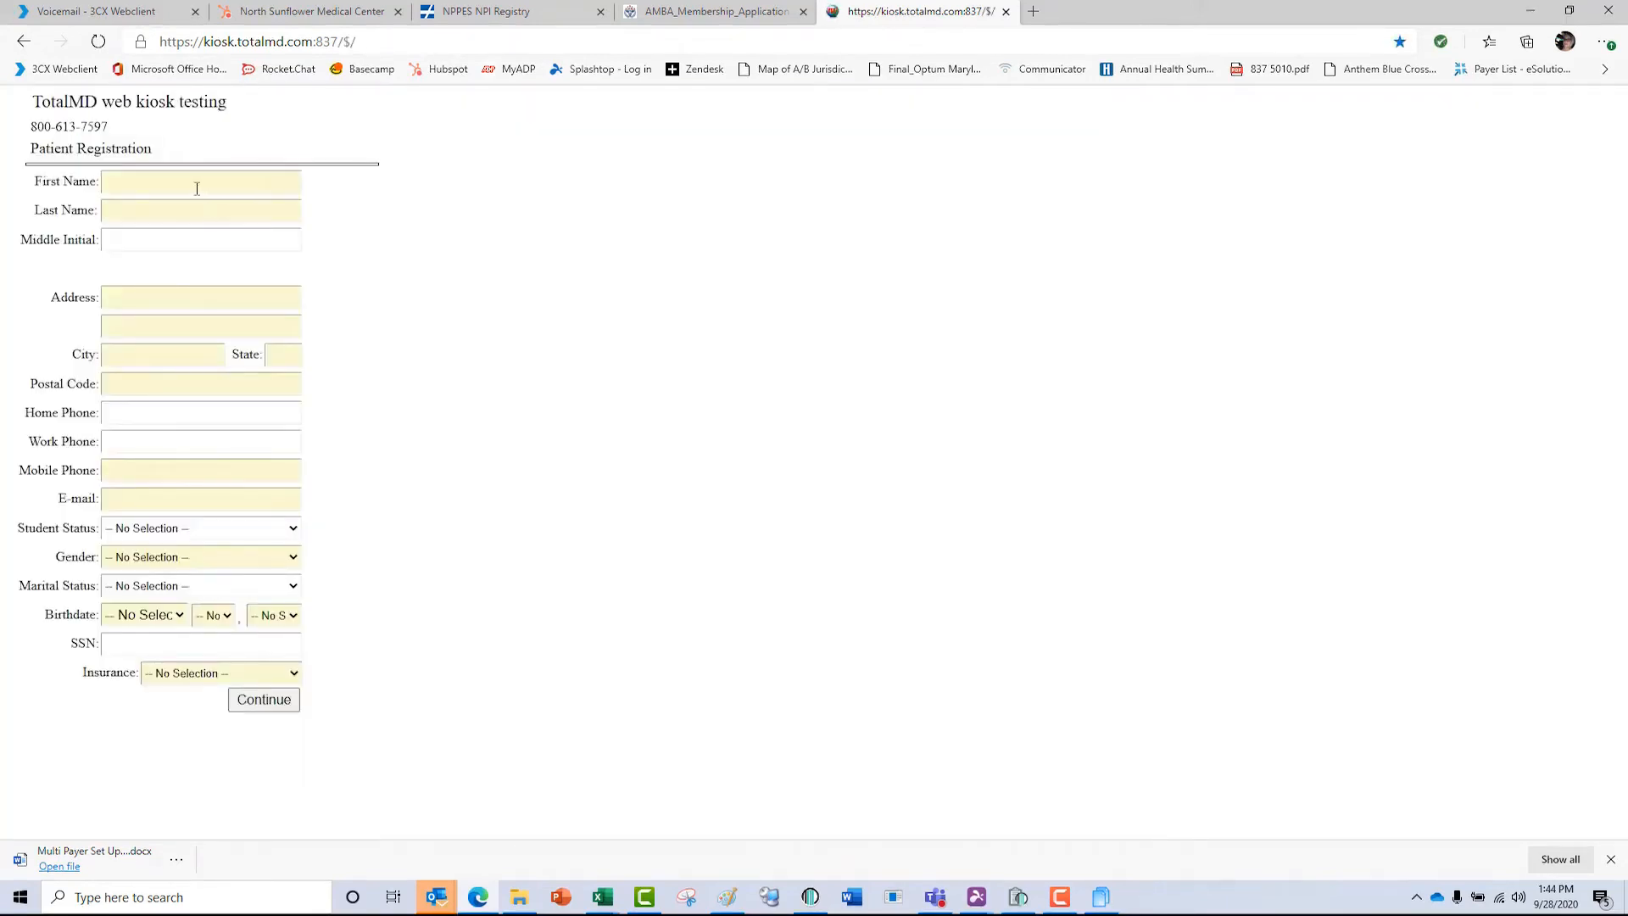
{"action": "left_click", "coordinate": [196, 185]}
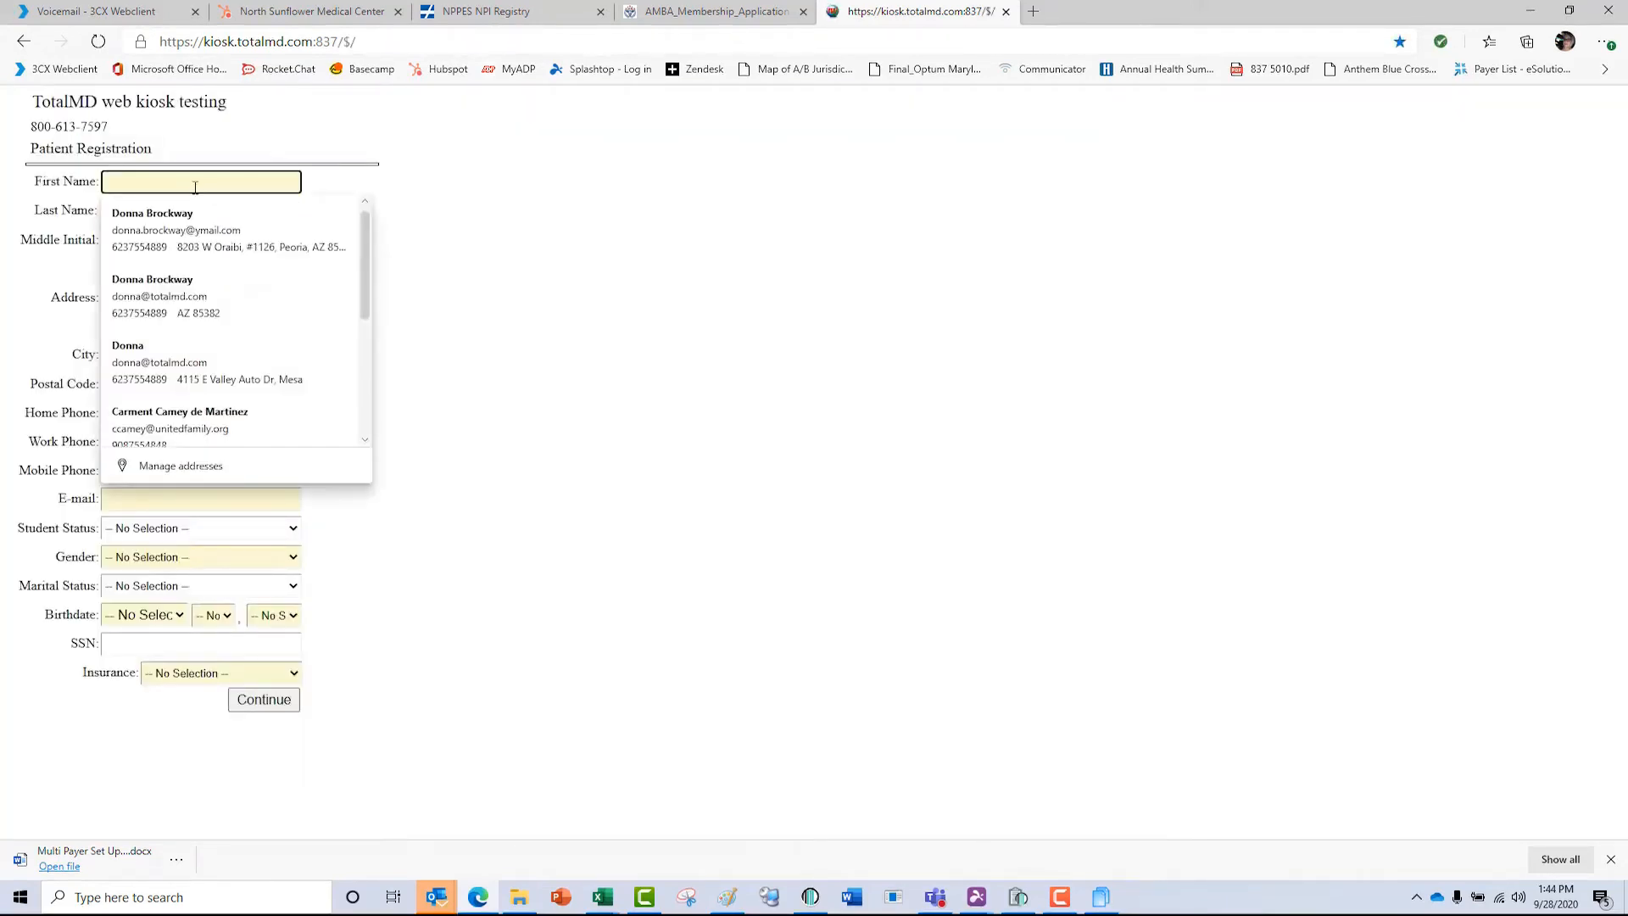
Enter the patient's first and last name in the kiosk registration form, leaving the middle initial blank.
{"action": "type", "text": "Greg"}
{"action": "key", "text": "Tab"}
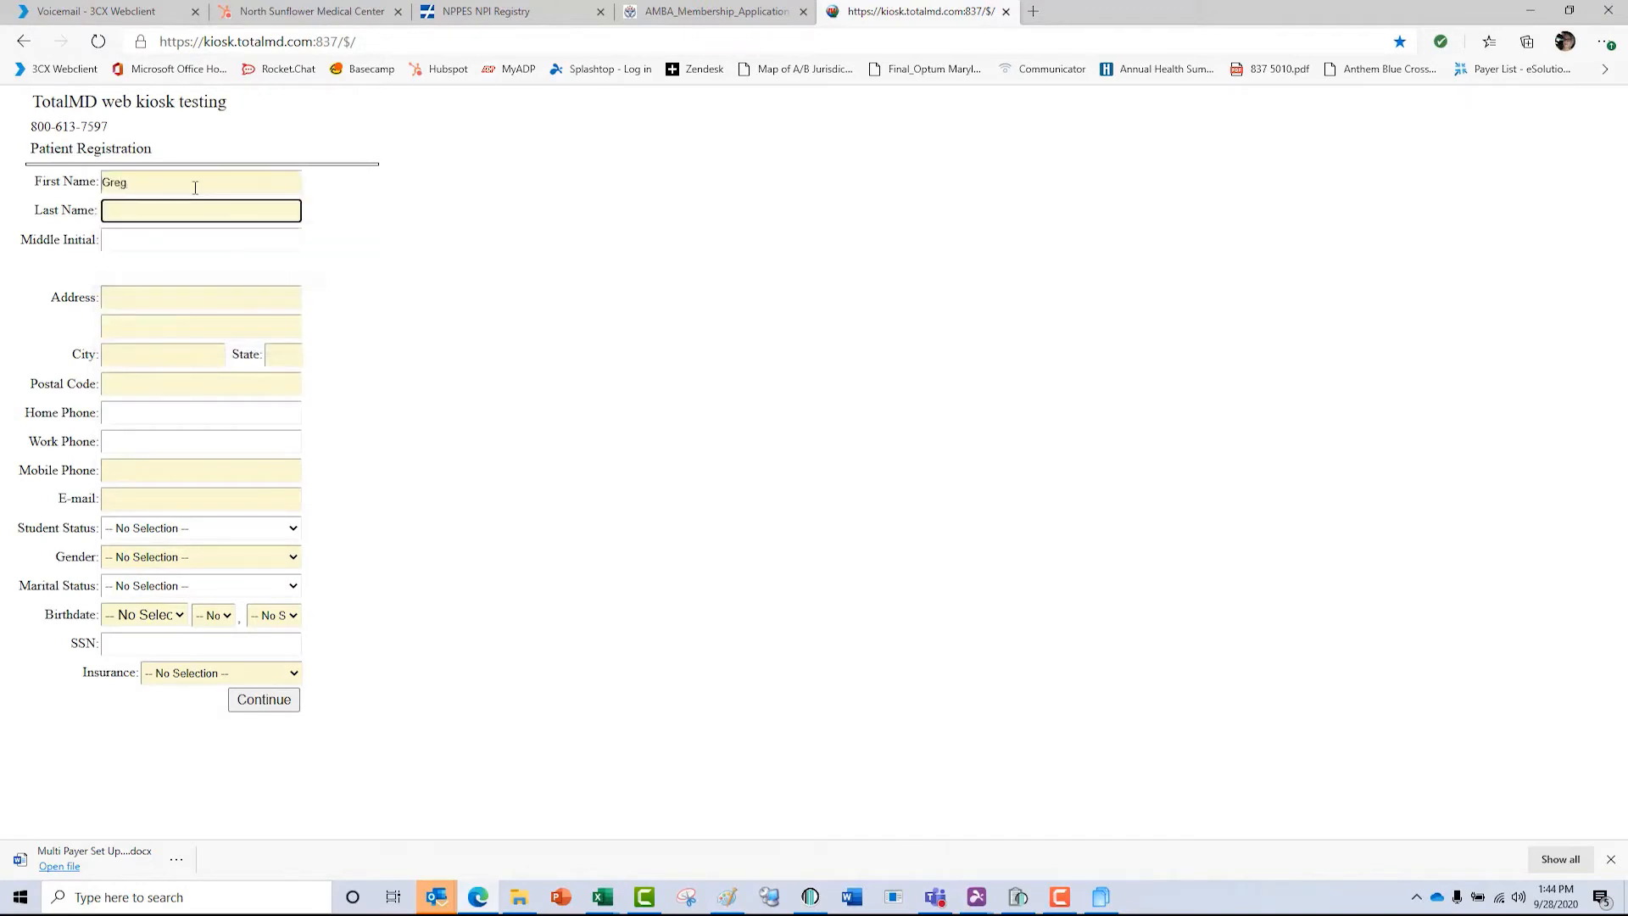
{"action": "type", "text": "Cu"}
{"action": "key", "text": "Tab"}
{"action": "key", "text": "Tab"}
Fill in the patient's street address, city, state and postal code.
{"action": "type", "text": "402 Hic"}
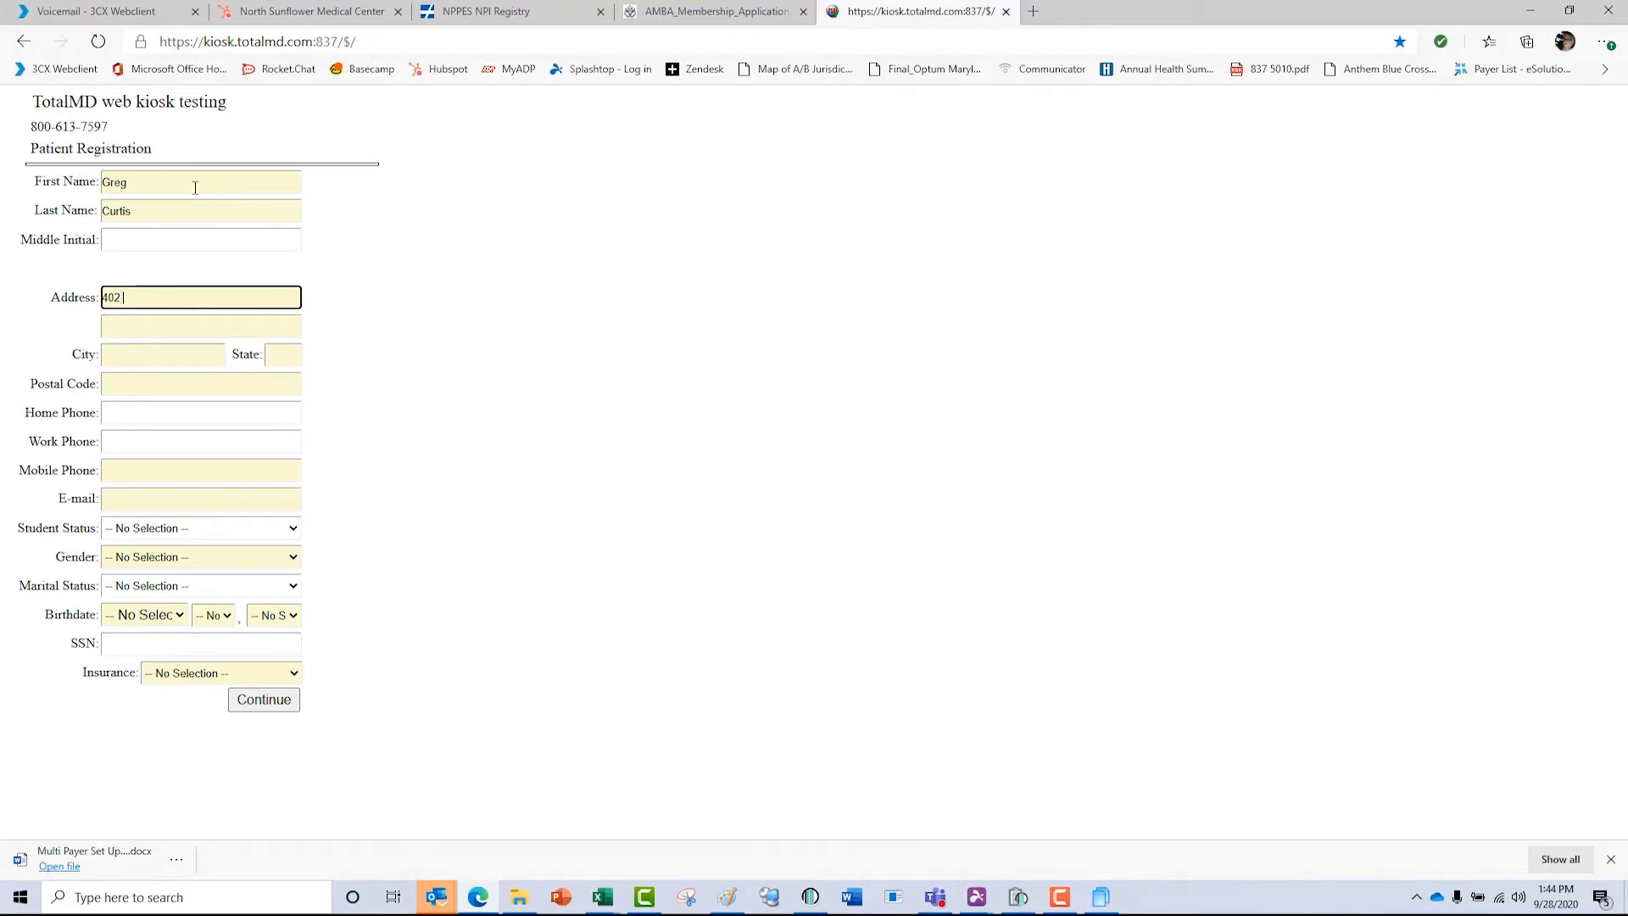
{"action": "key", "text": "Tab"}
{"action": "key", "text": "Tab"}
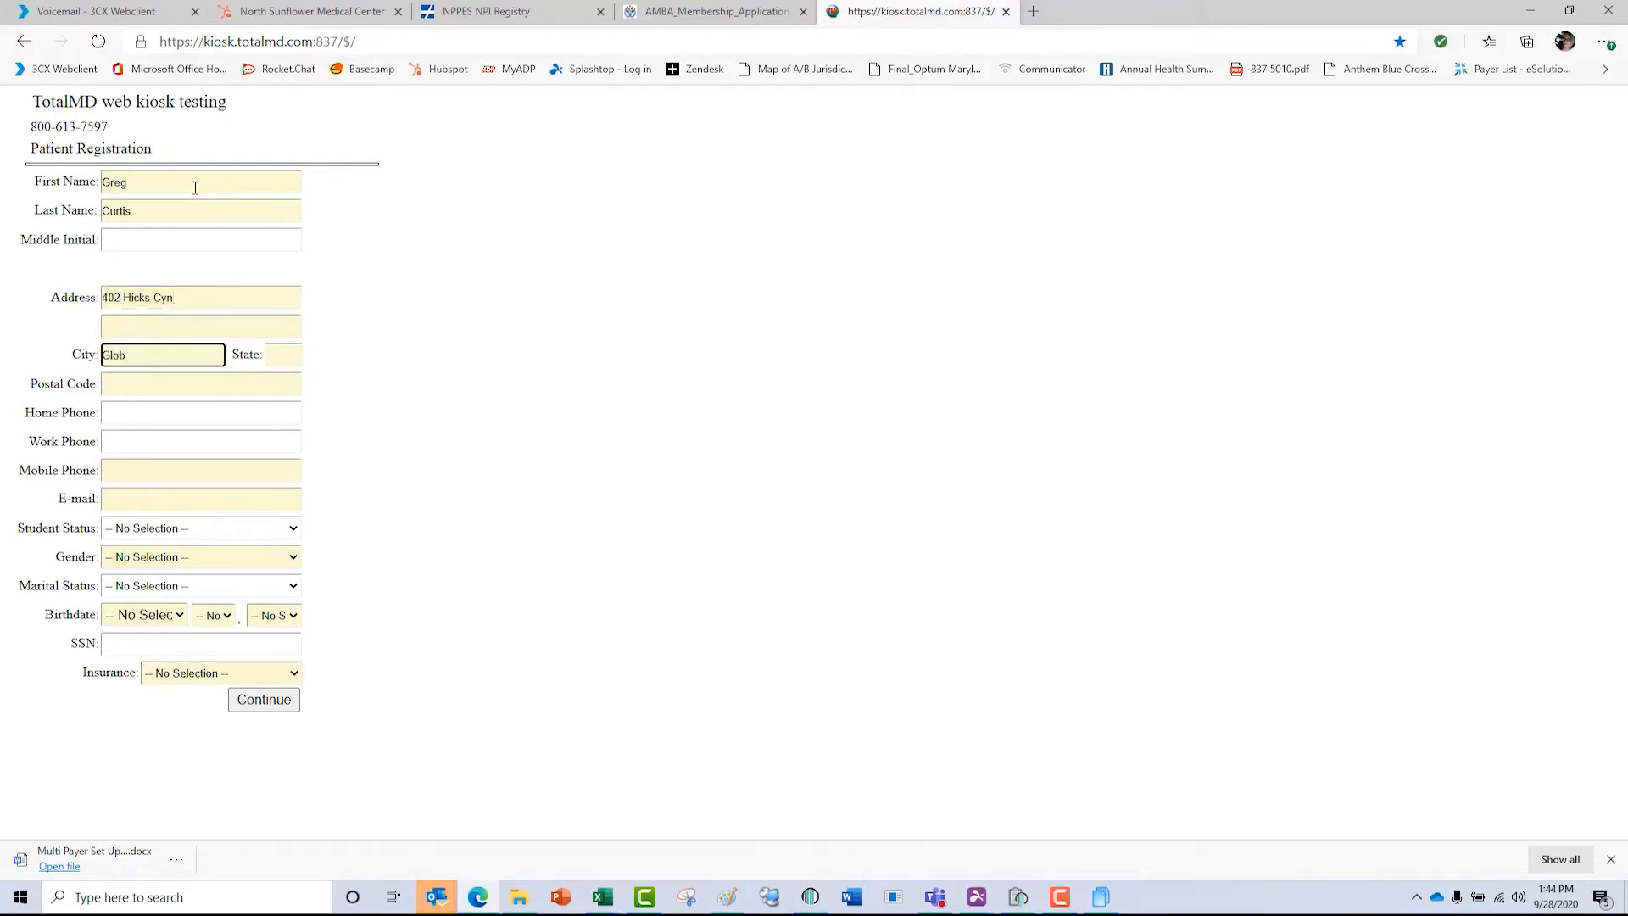
{"action": "key", "text": "Tab"}
{"action": "type", "text": "AZ"}
{"action": "key", "text": "Tab"}
{"action": "type", "text": "85339"}
Enter the patient's mobile phone number and fill in the e-mail from a saved browser suggestion.
{"action": "key", "text": "Tab"}
{"action": "key", "text": "Tab"}
{"action": "key", "text": "Tab"}
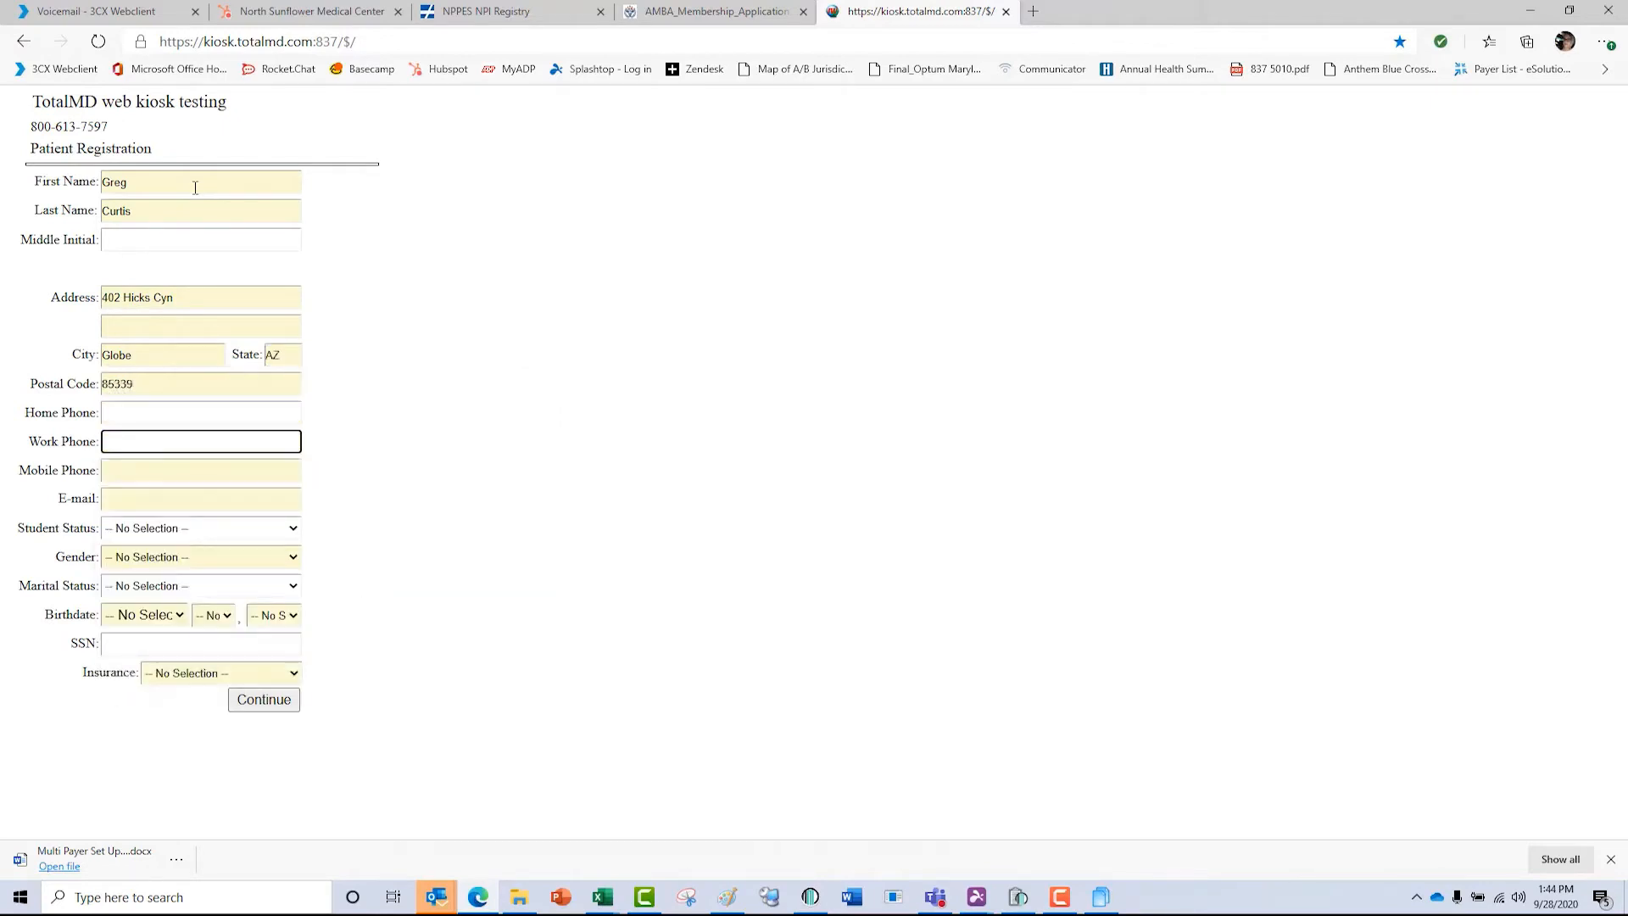
{"action": "type", "text": "2983"}
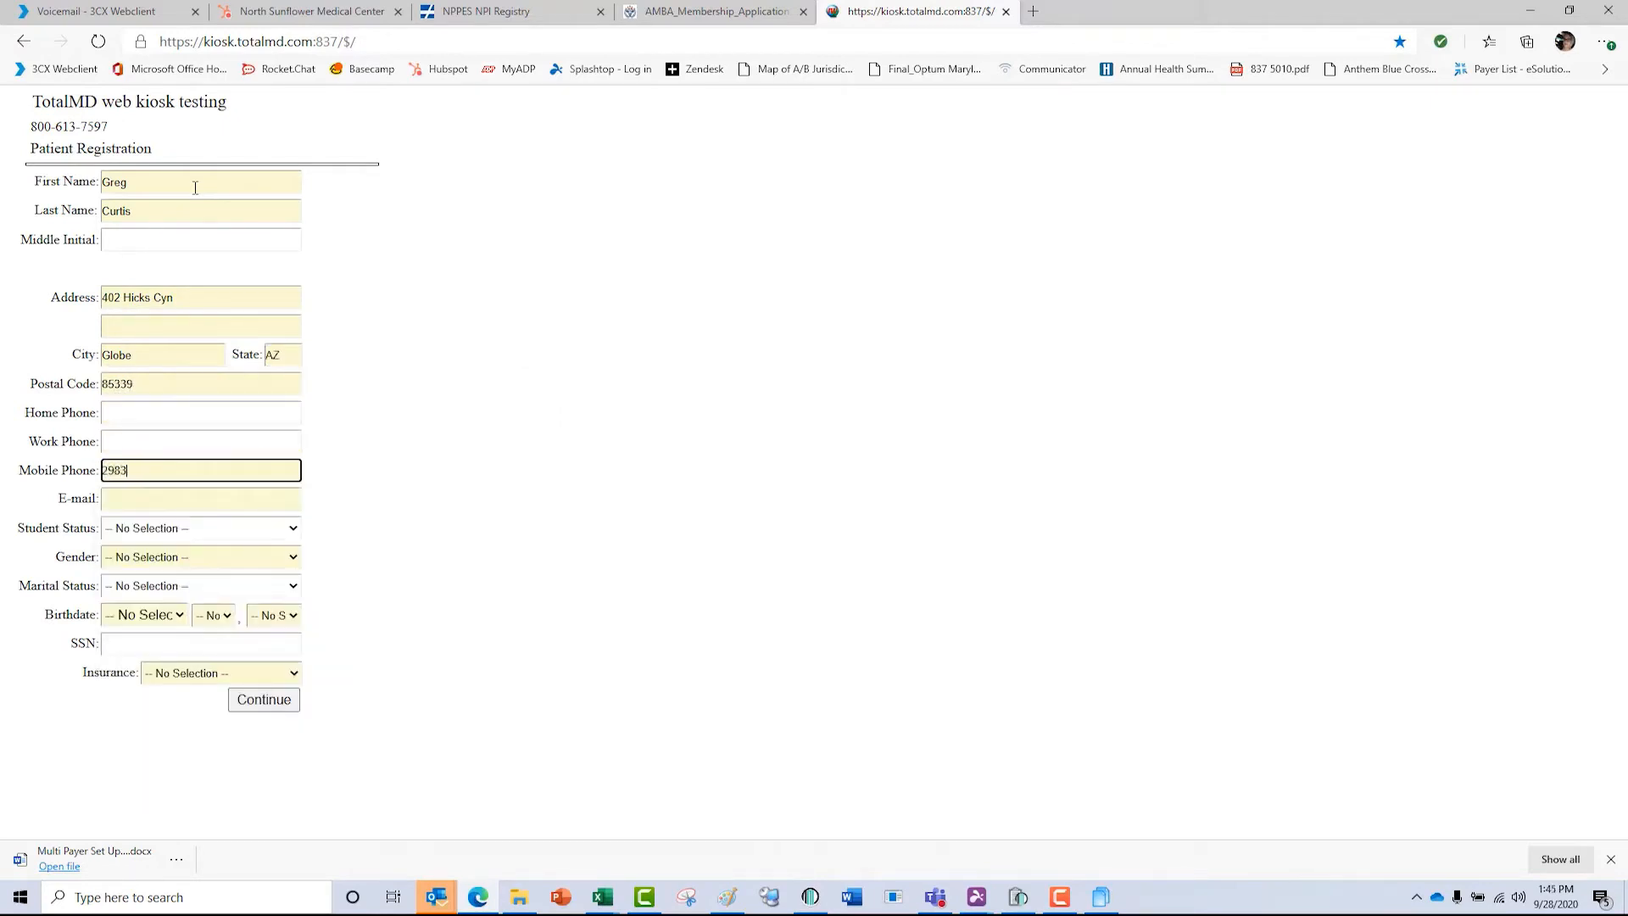
{"action": "type", "text": "90021"}
{"action": "key", "text": "Tab"}
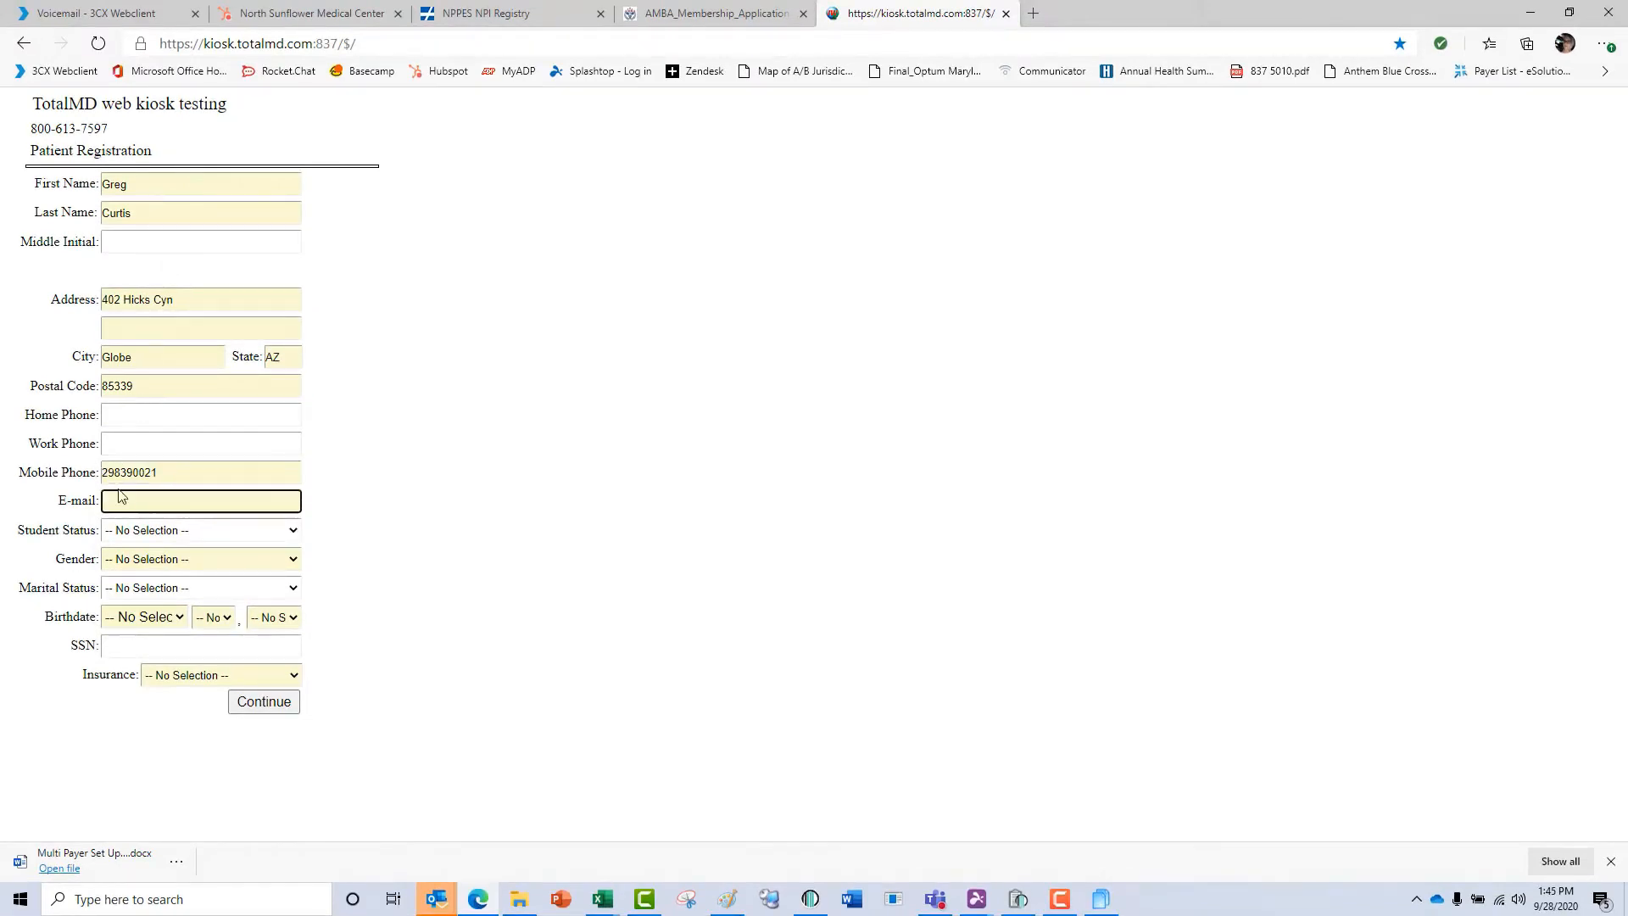
{"action": "type", "text": "do"}
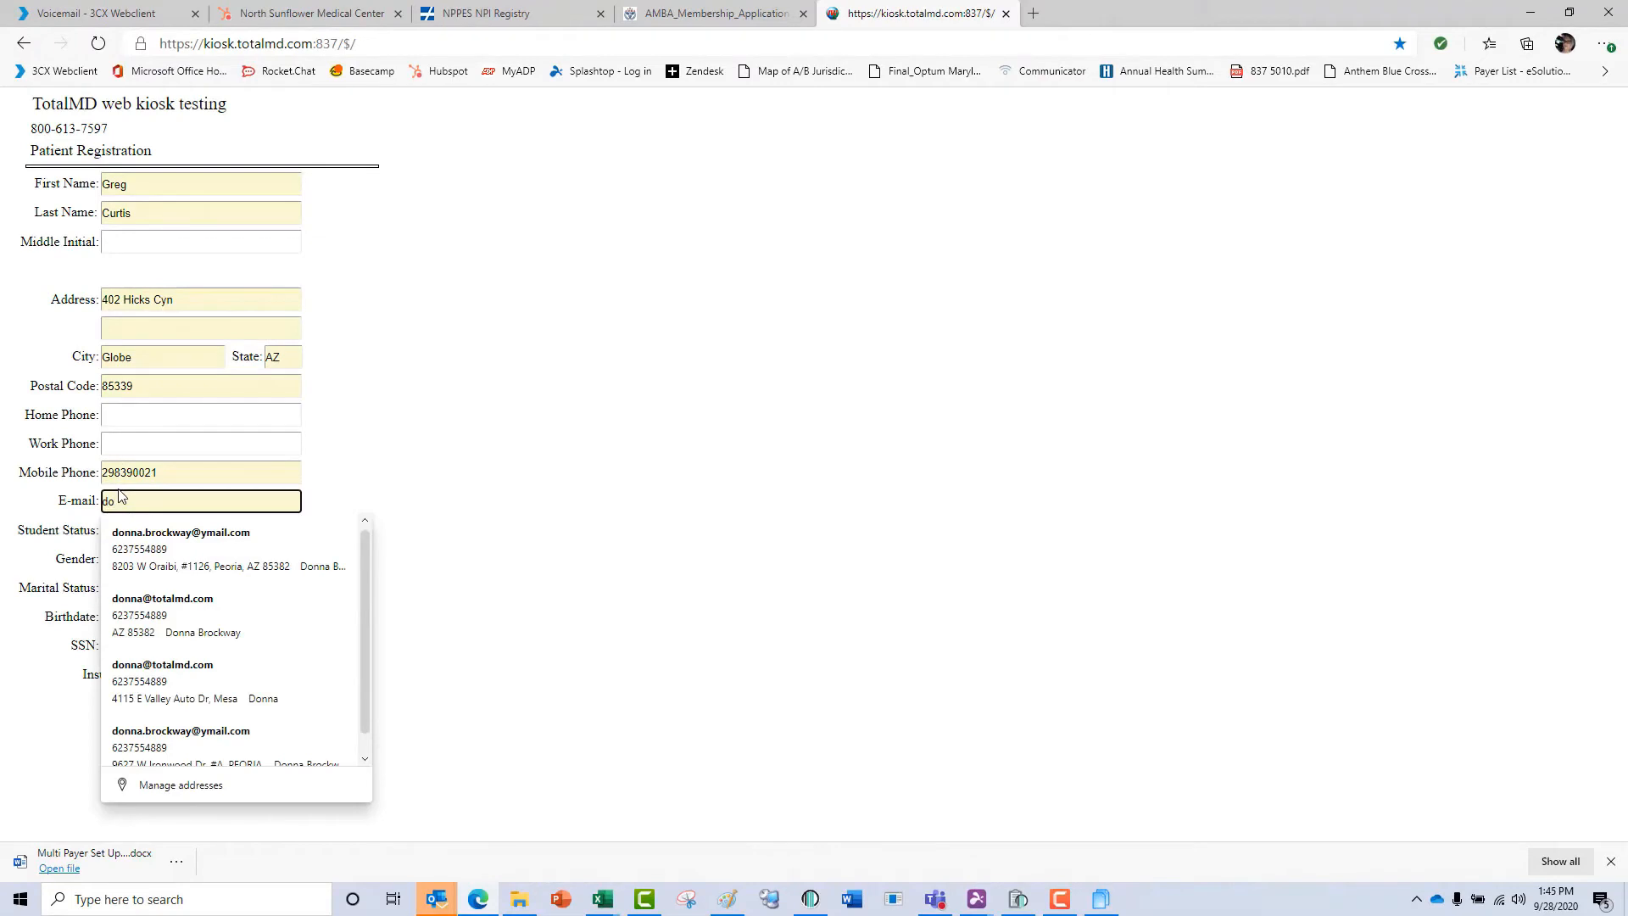
{"action": "key", "text": "Down"}
{"action": "key", "text": "Down"}
{"action": "key", "text": "Return"}
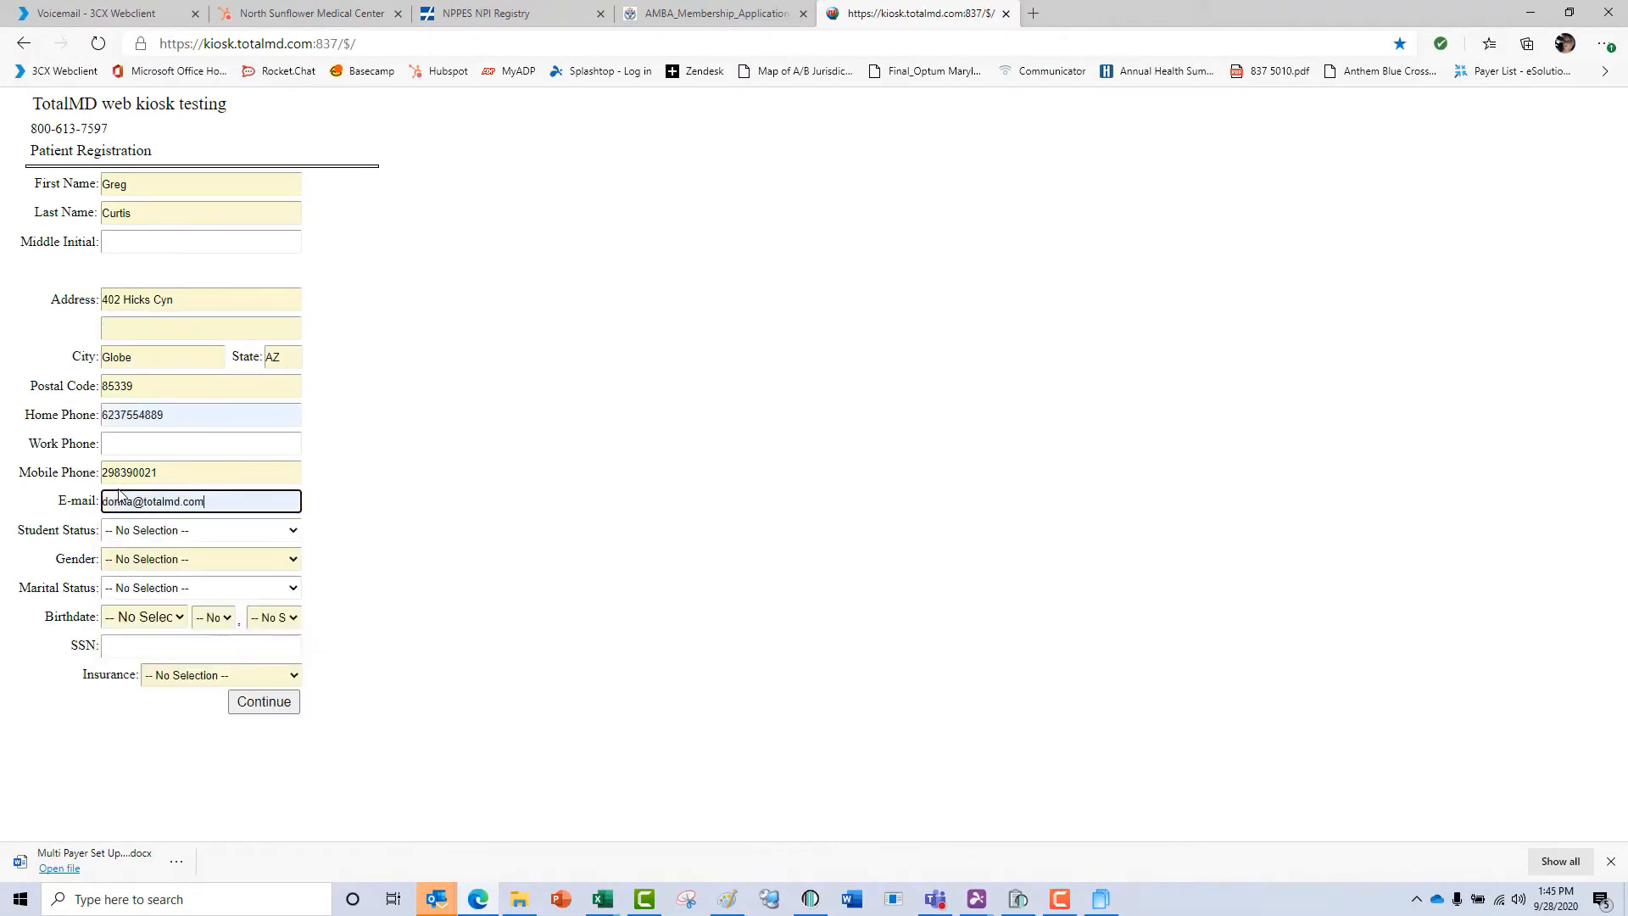
Set the patient's gender to Female and try to continue to the next registration page.
{"action": "left_click", "coordinate": [157, 560]}
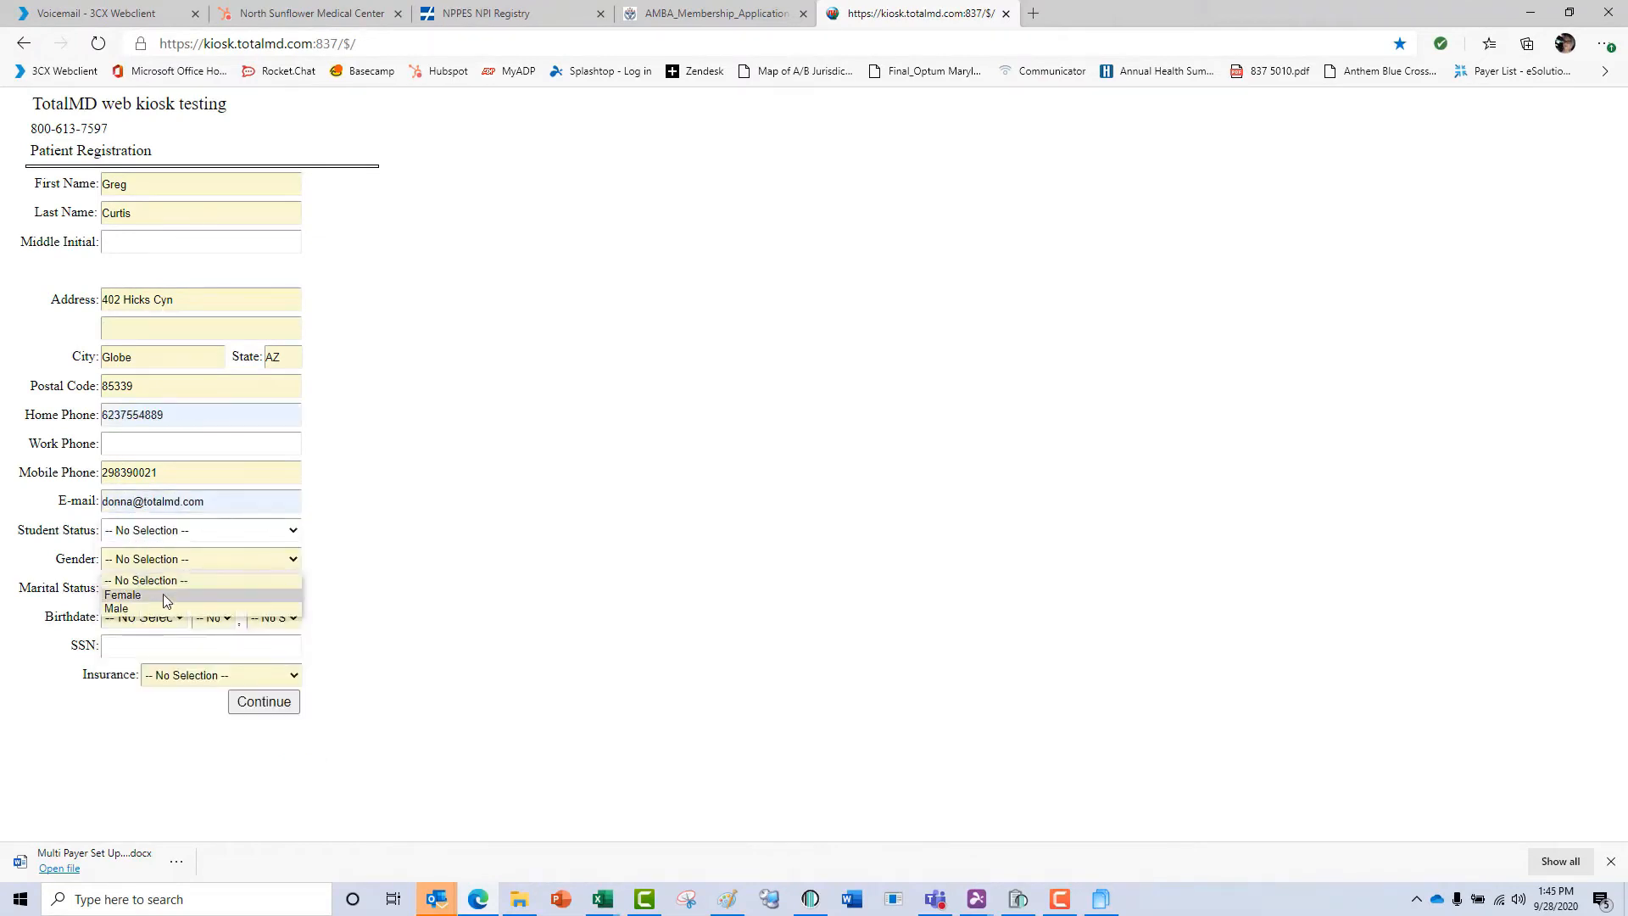
{"action": "left_click", "coordinate": [163, 593]}
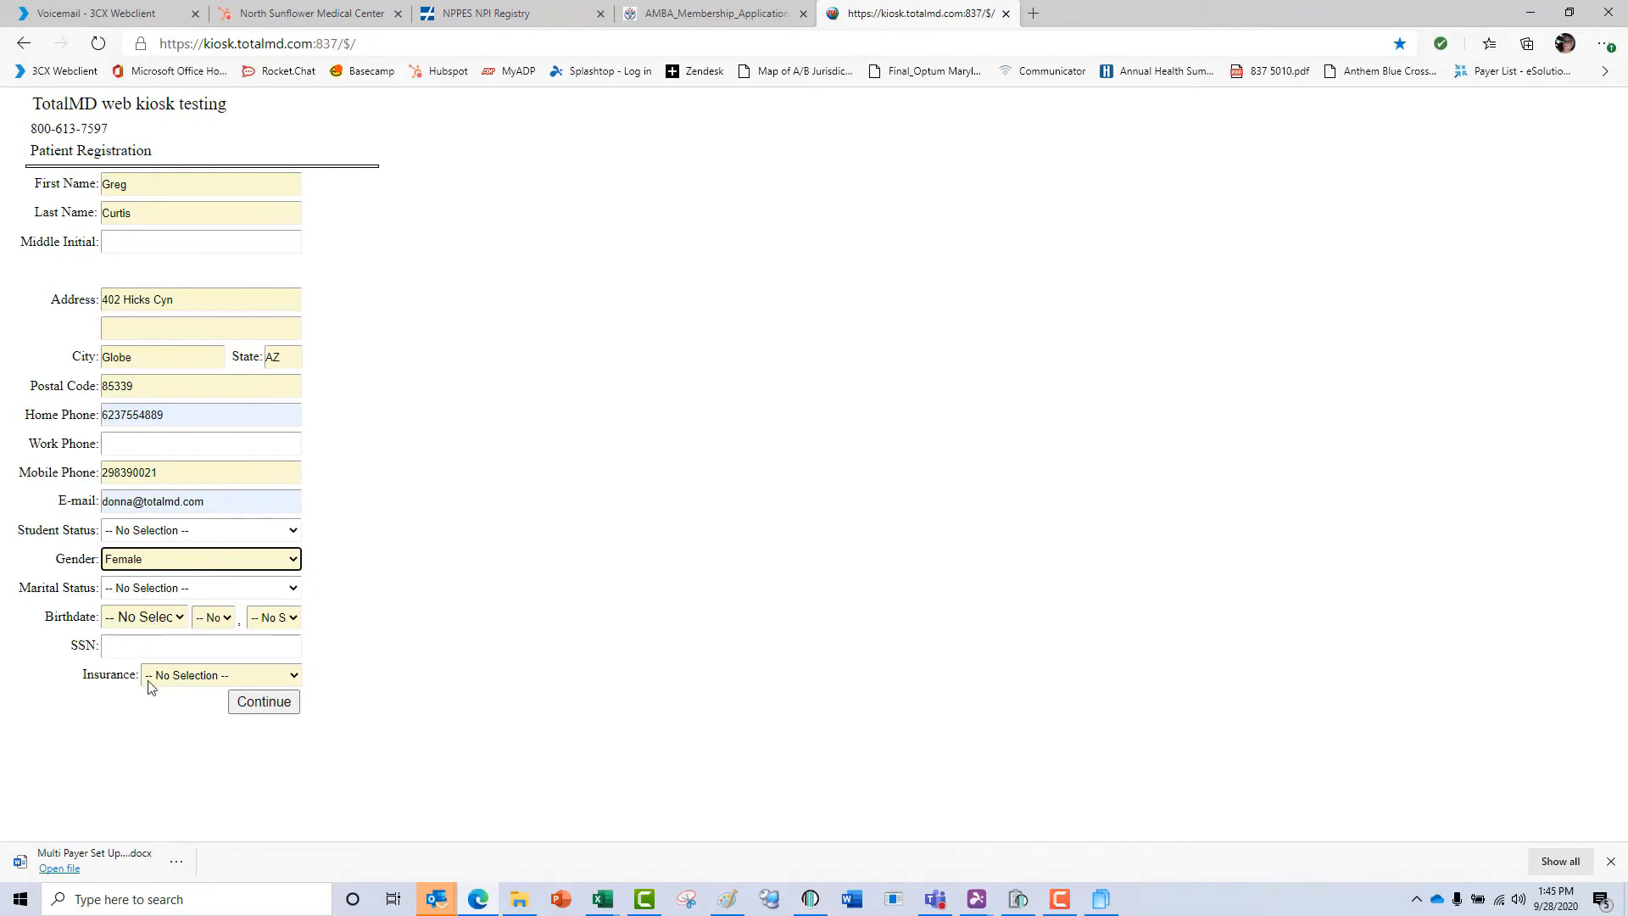
{"action": "left_click", "coordinate": [262, 710]}
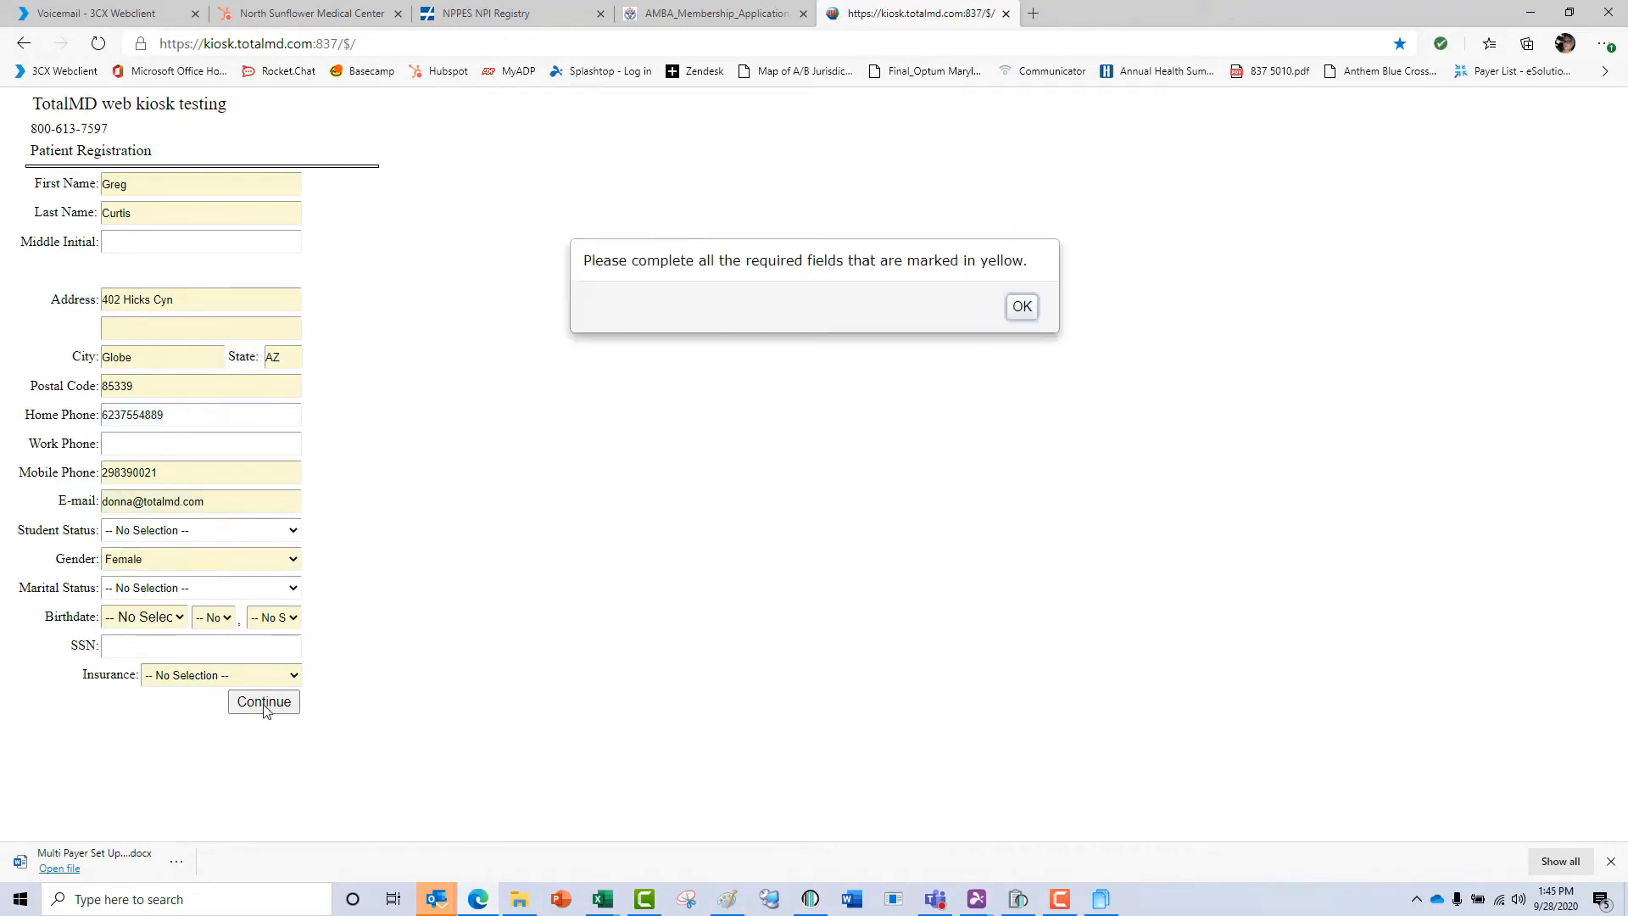
{"action": "left_click", "coordinate": [1021, 309]}
Select the month, day and year of the patient's birthdate.
{"action": "left_click", "coordinate": [164, 618]}
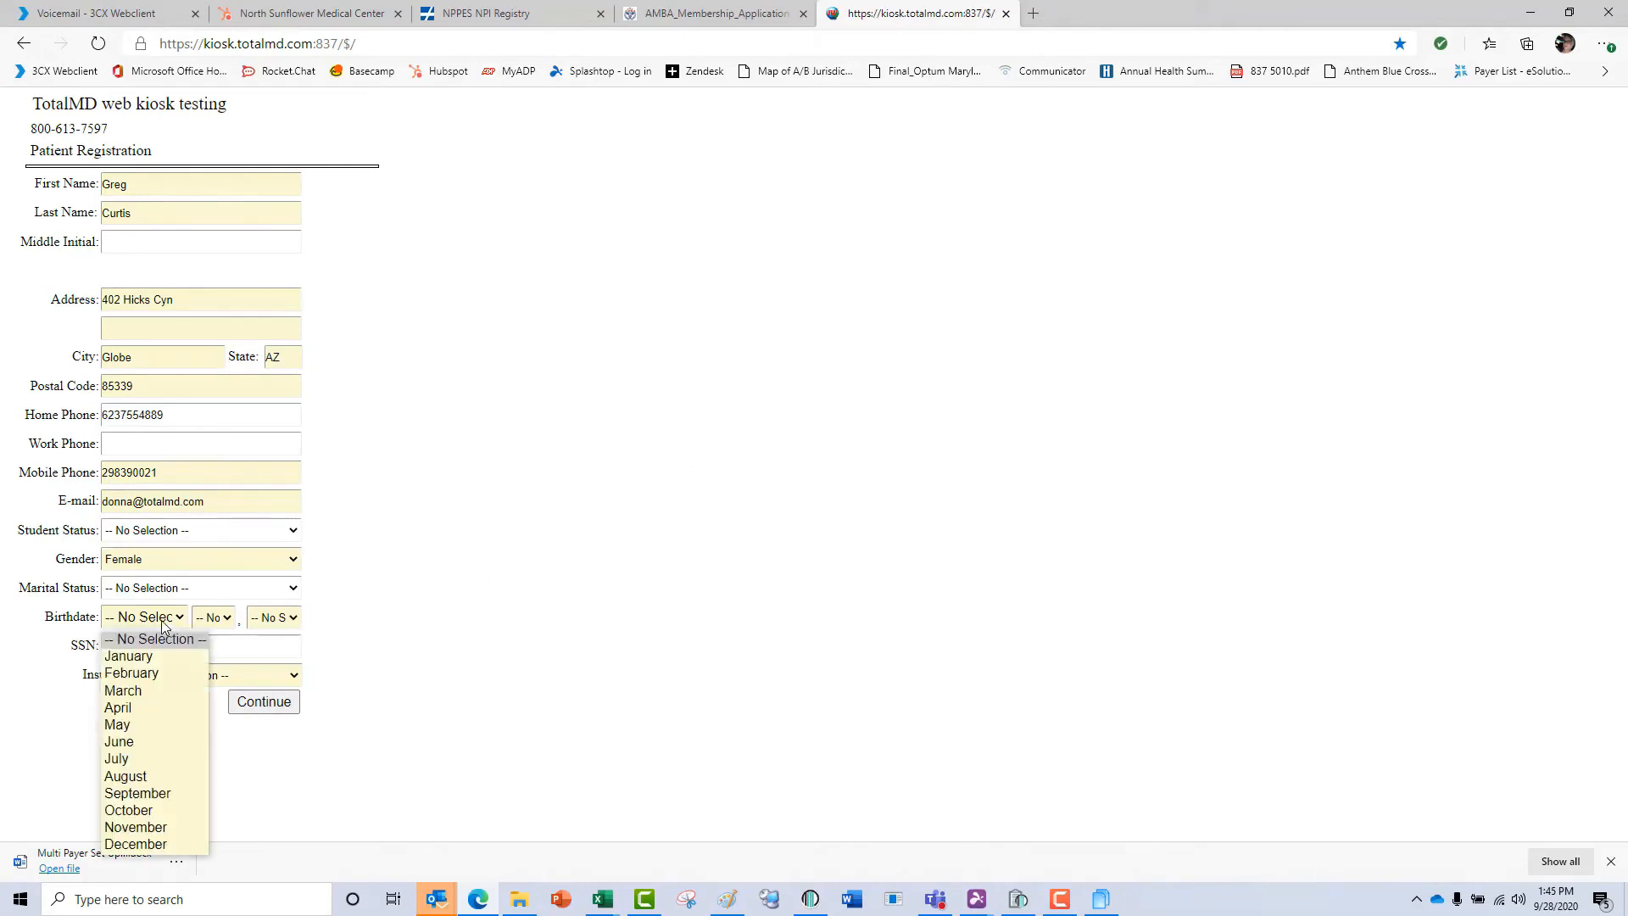
{"action": "left_click", "coordinate": [132, 672]}
{"action": "left_click", "coordinate": [212, 617]}
{"action": "left_click", "coordinate": [258, 594]}
{"action": "left_click", "coordinate": [277, 618]}
{"action": "left_click", "coordinate": [280, 356]}
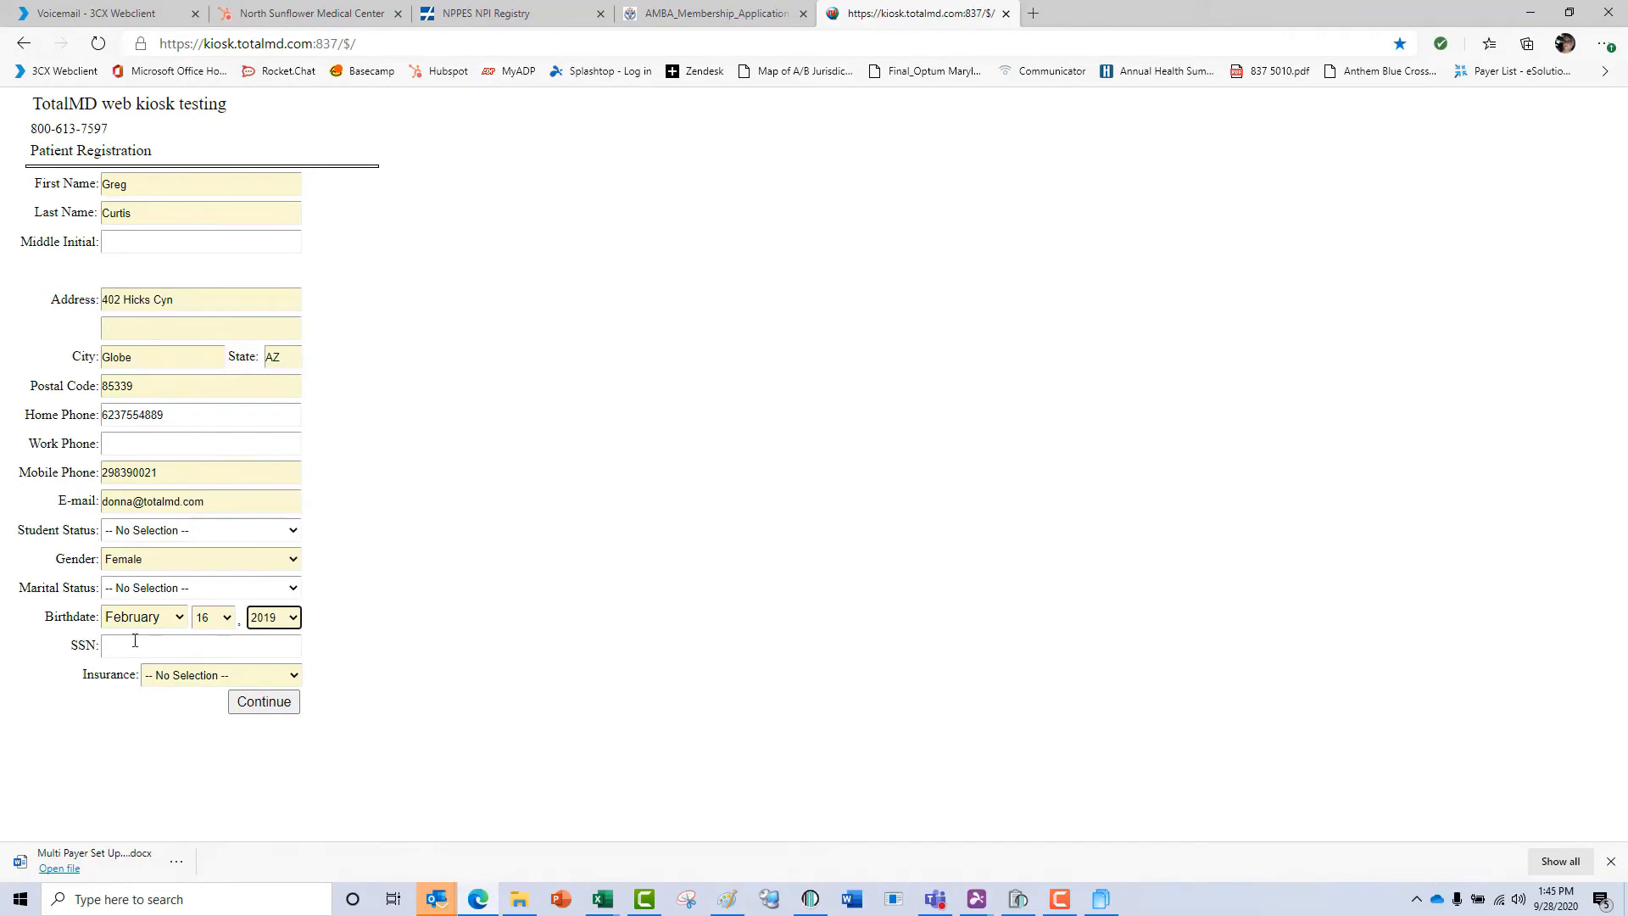
Set Insurance to Patient has 1 insurance plan and submit the registration page.
{"action": "left_click", "coordinate": [152, 675]}
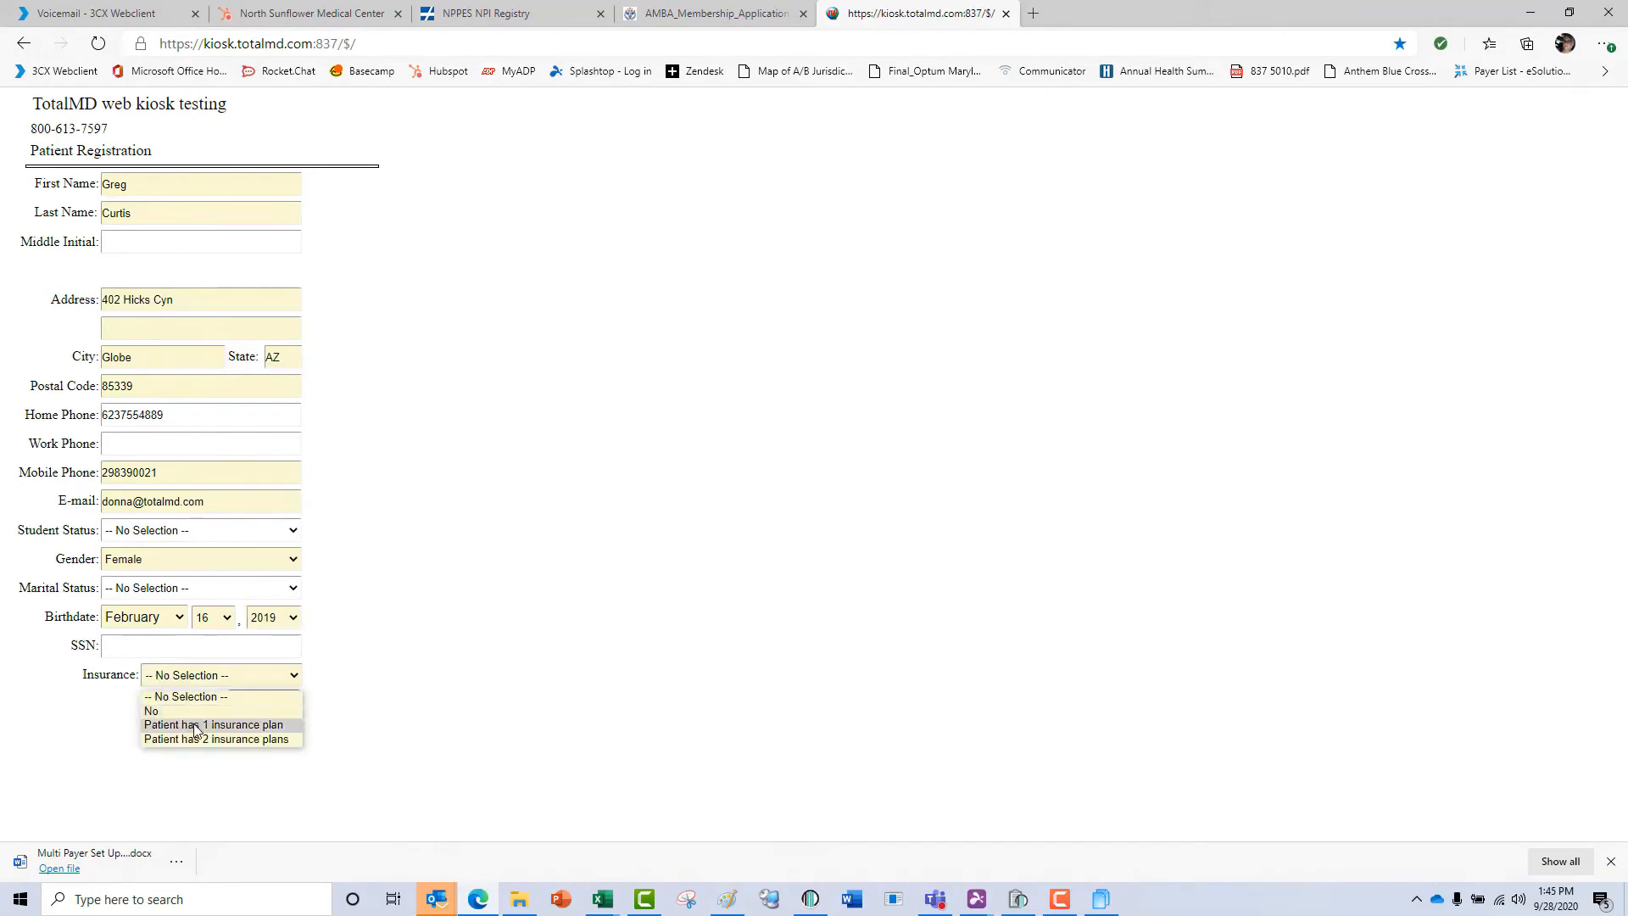
{"action": "left_click", "coordinate": [196, 726]}
{"action": "left_click", "coordinate": [259, 703]}
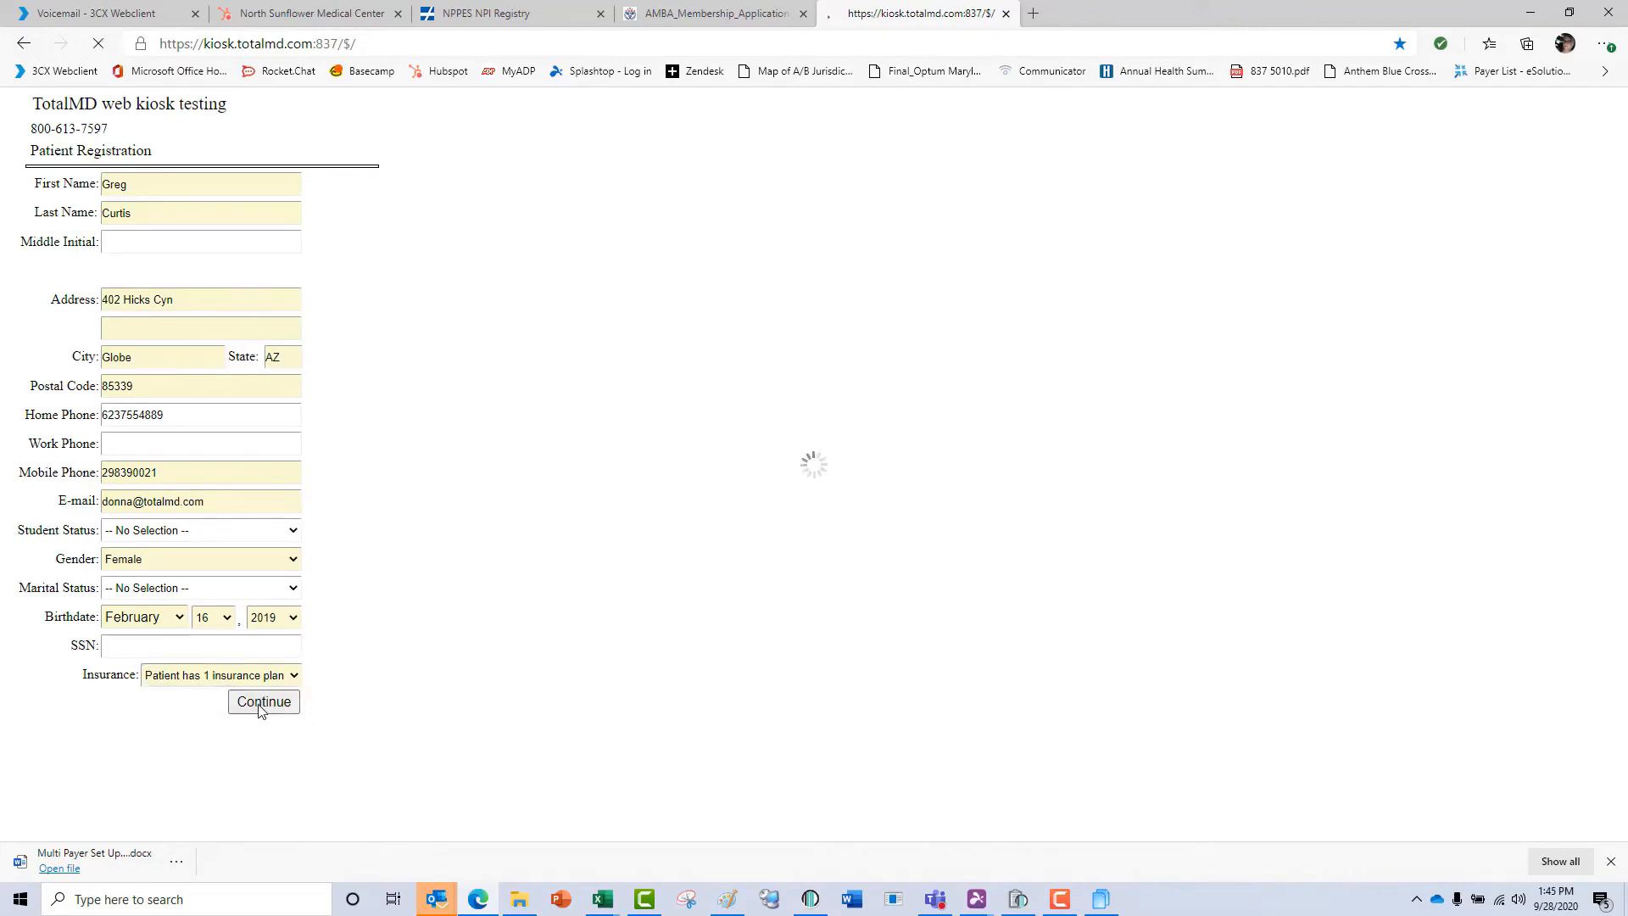
Fill in the second line of the patient's address and continue to the responsible person page.
{"action": "left_click", "coordinate": [1021, 306]}
{"action": "left_click", "coordinate": [209, 331]}
{"action": "type", "text": "#2"}
{"action": "left_click", "coordinate": [272, 711]}
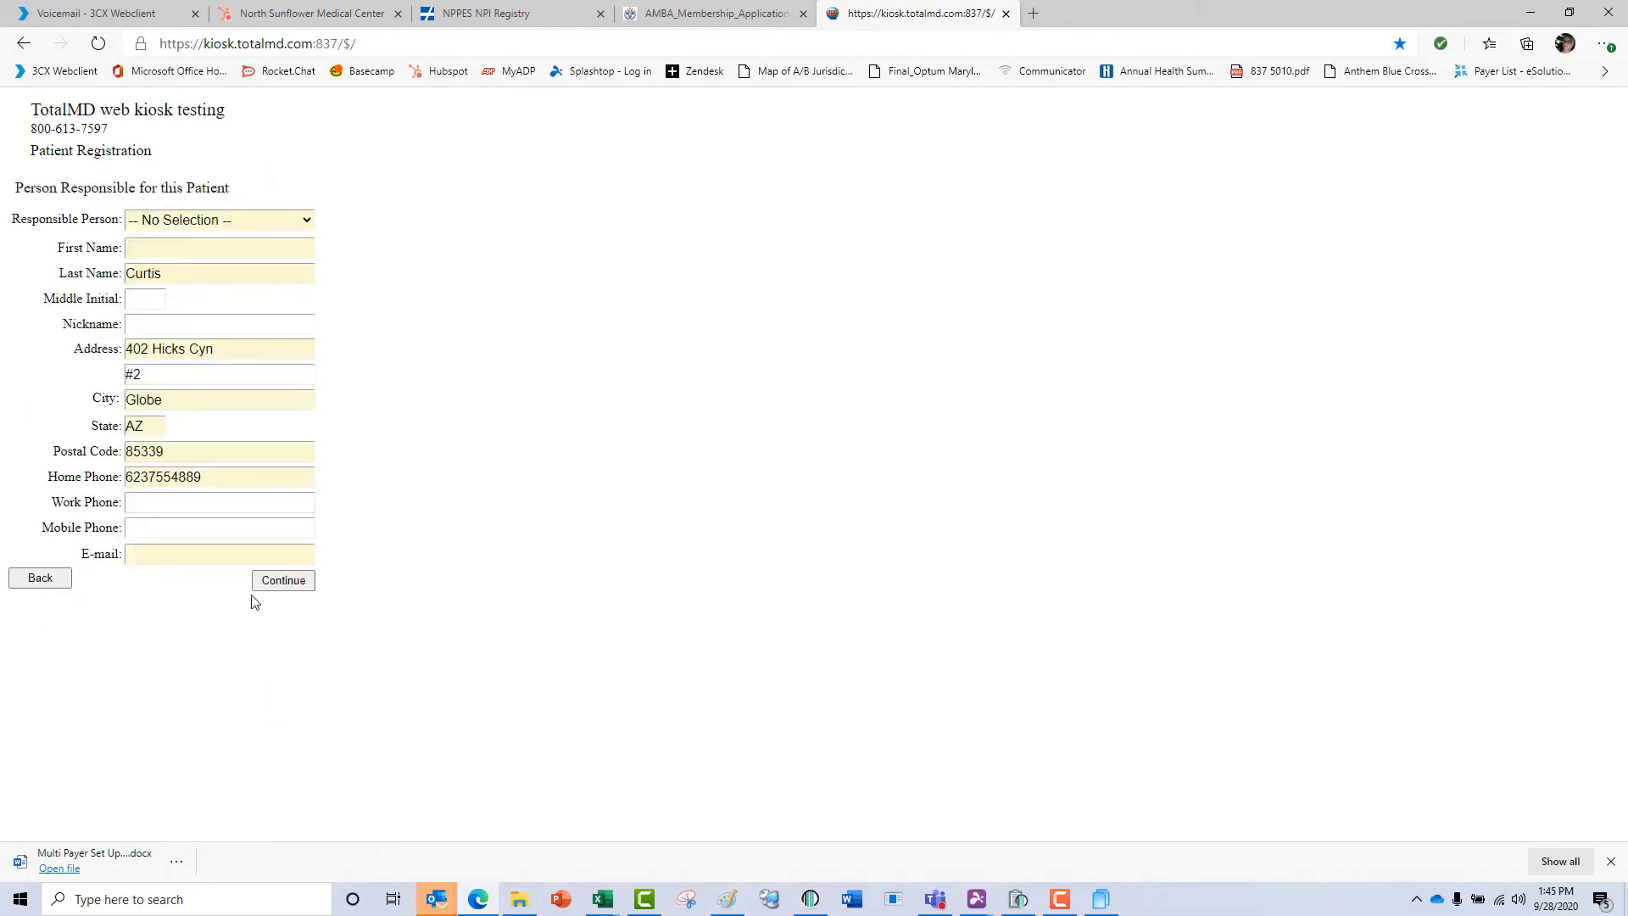
Try both Responsible Person options, settle on The Patient and continue to the insurance information.
{"action": "left_click", "coordinate": [306, 222]}
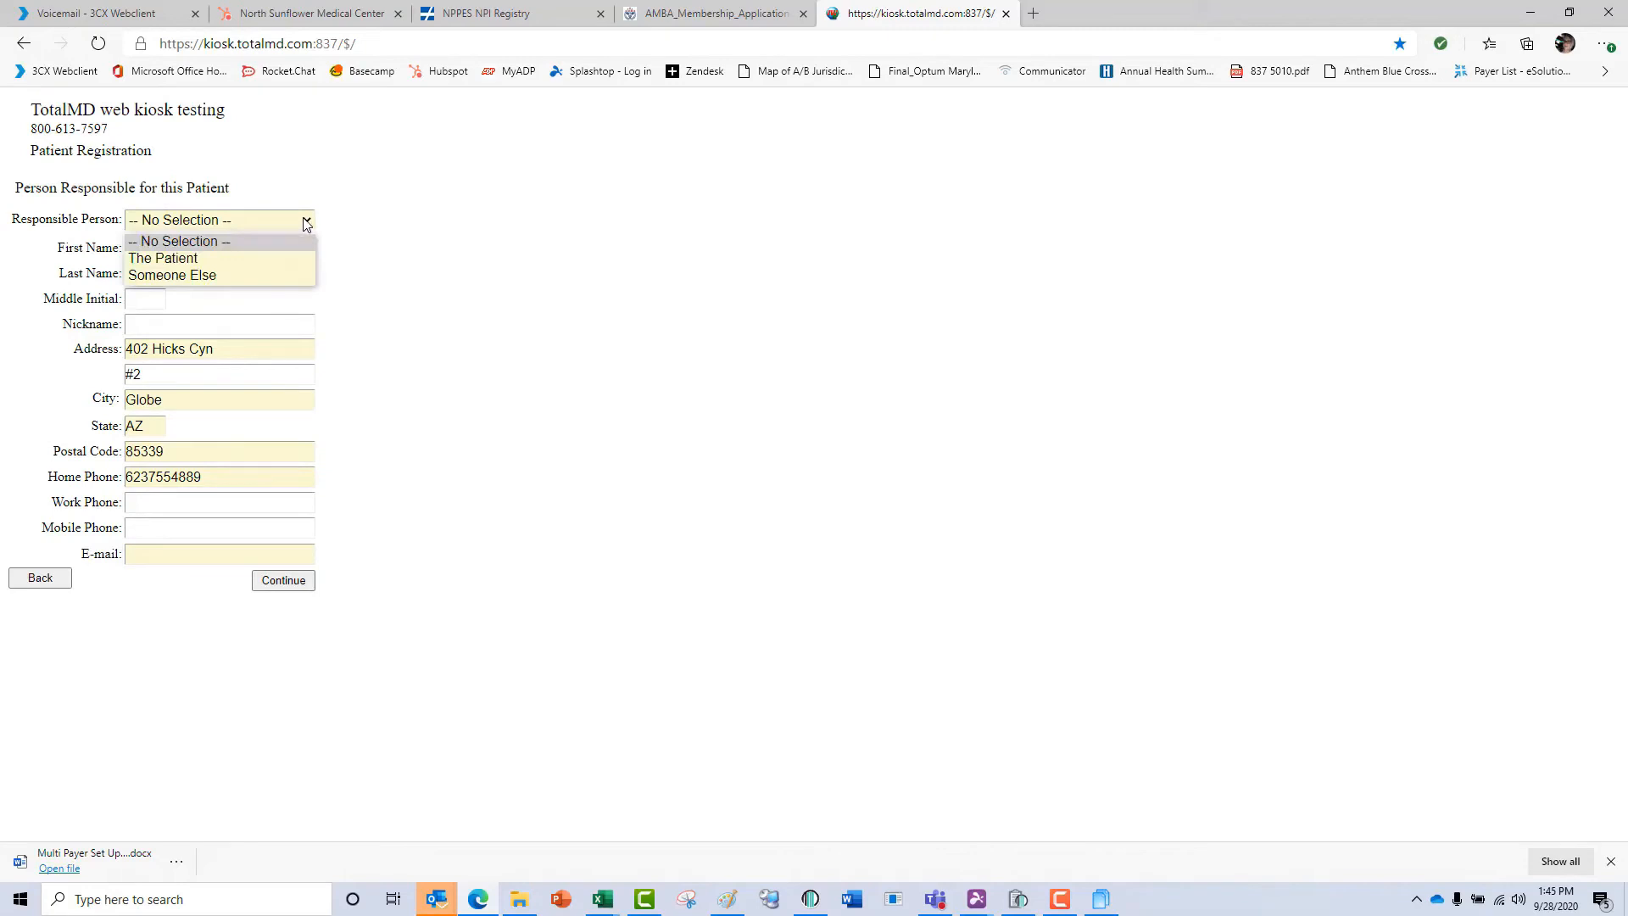
{"action": "left_click", "coordinate": [279, 254]}
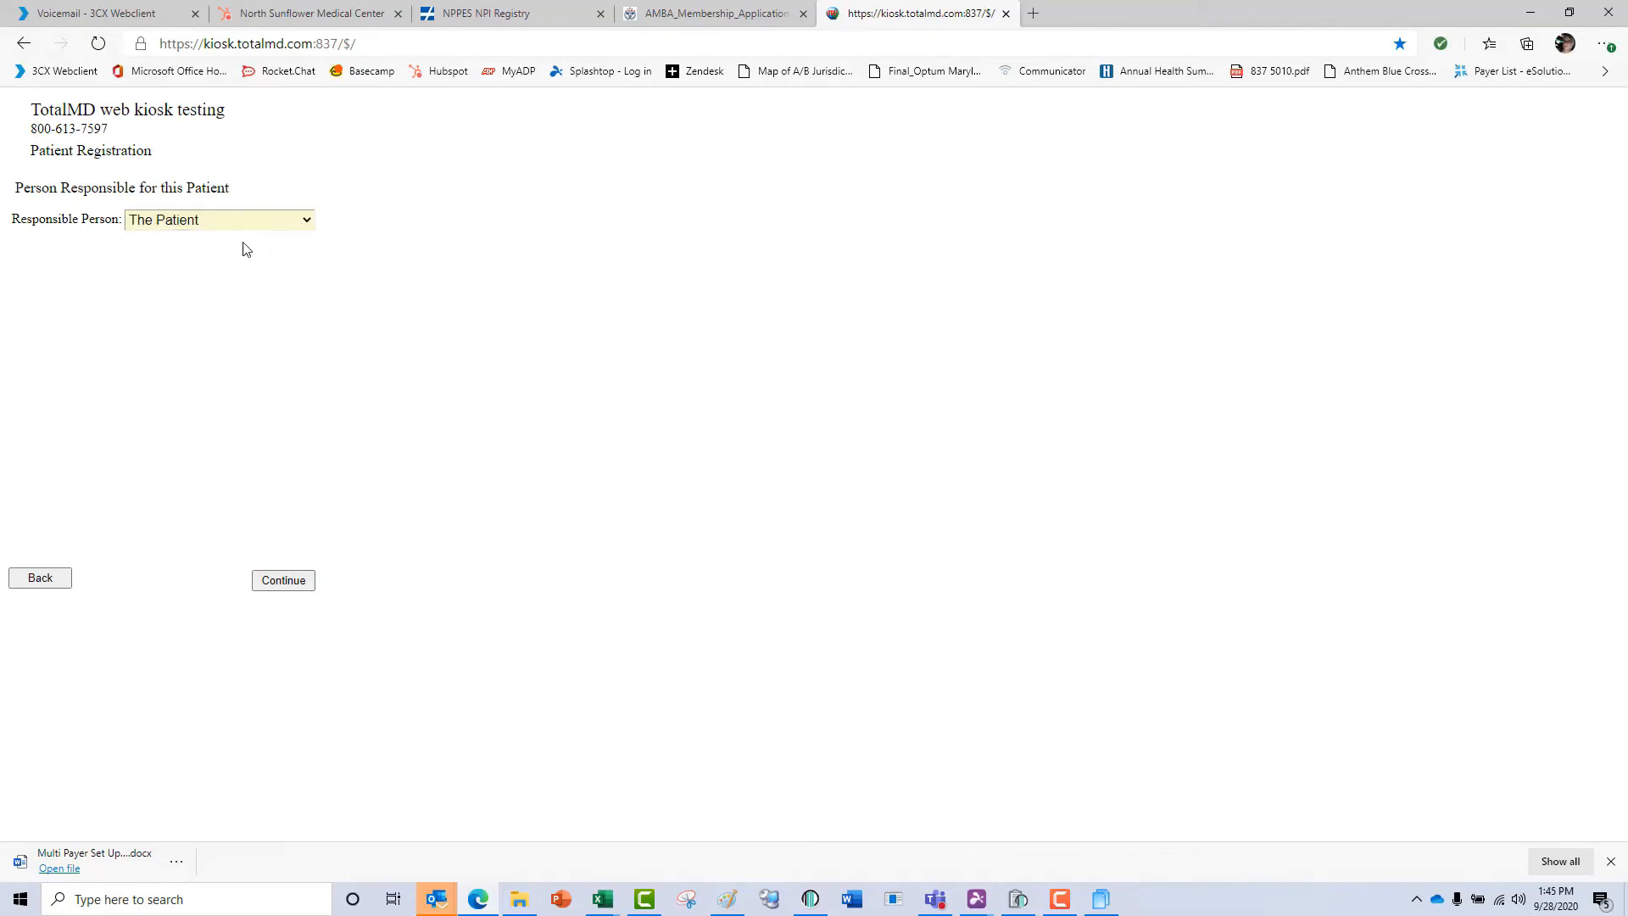
{"action": "left_click", "coordinate": [298, 224]}
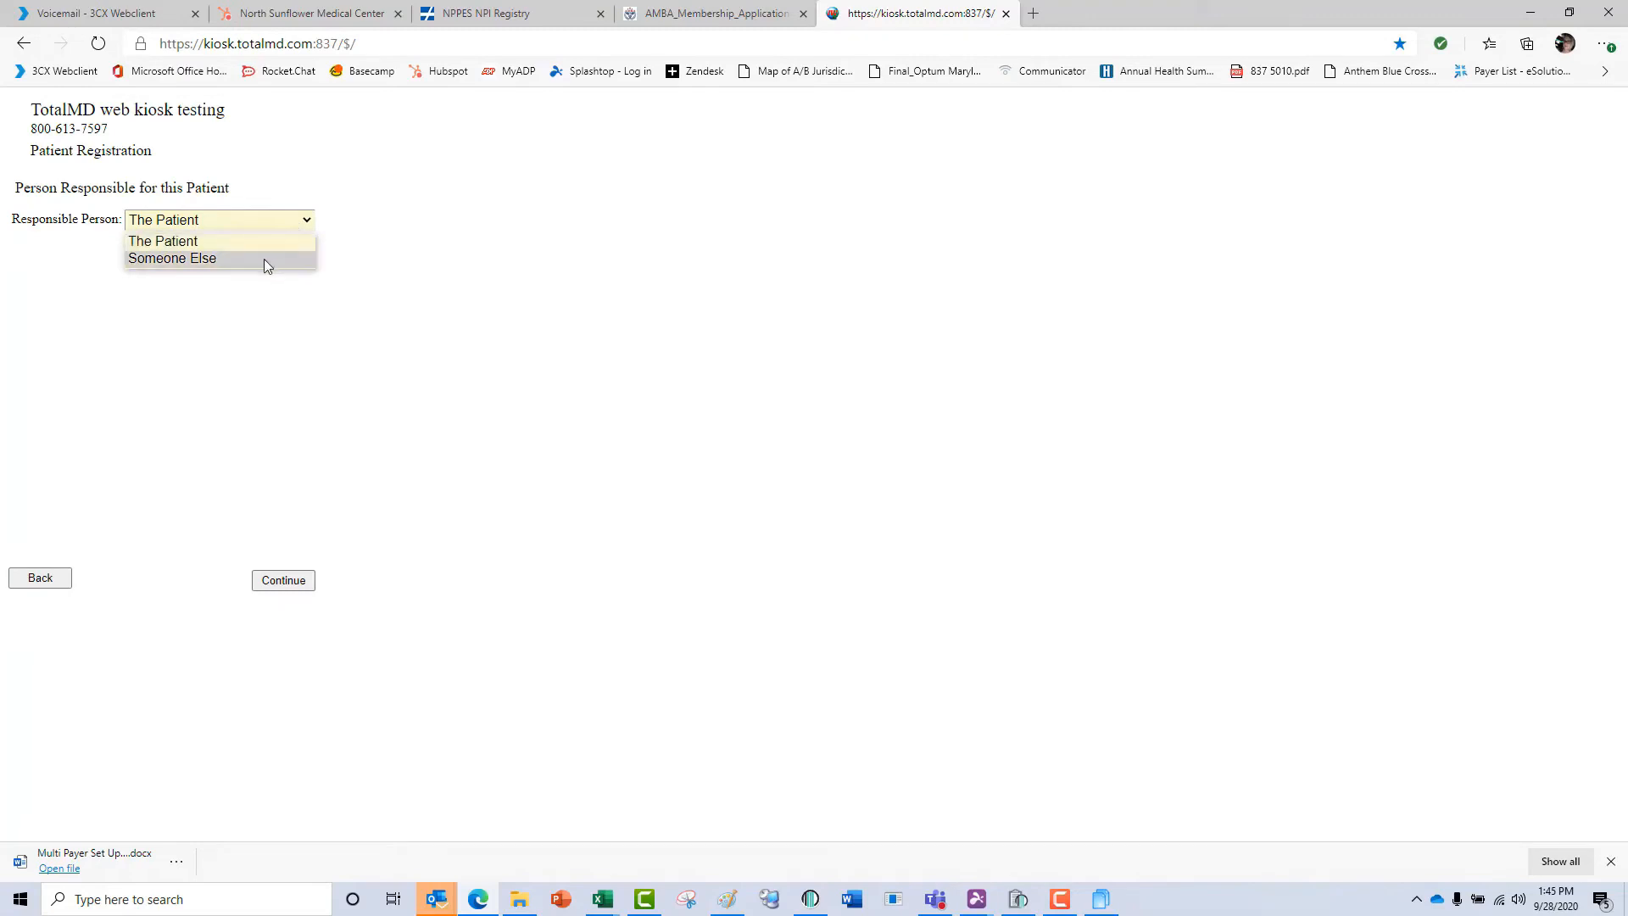
{"action": "left_click", "coordinate": [262, 258]}
{"action": "left_click", "coordinate": [301, 224]}
{"action": "left_click", "coordinate": [288, 243]}
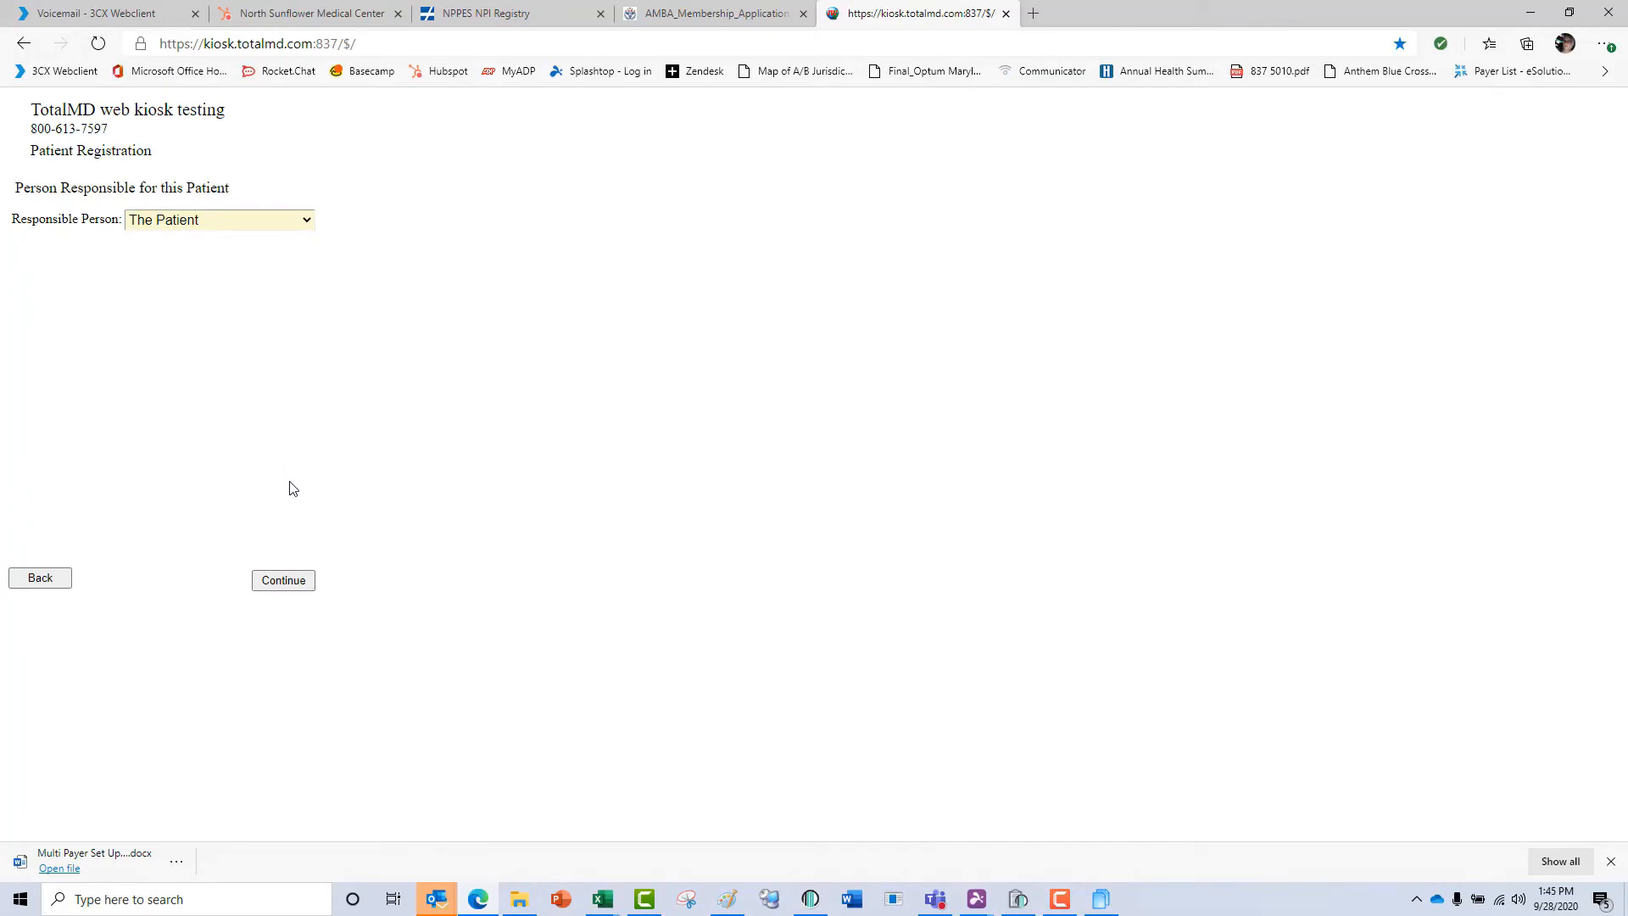
{"action": "left_click", "coordinate": [283, 587]}
Fill in the insurance information with The patient as subscriber, employer TotalMD, insurance UHC, the subscriber ID and plan/group number, and continue.
{"action": "left_click", "coordinate": [289, 205]}
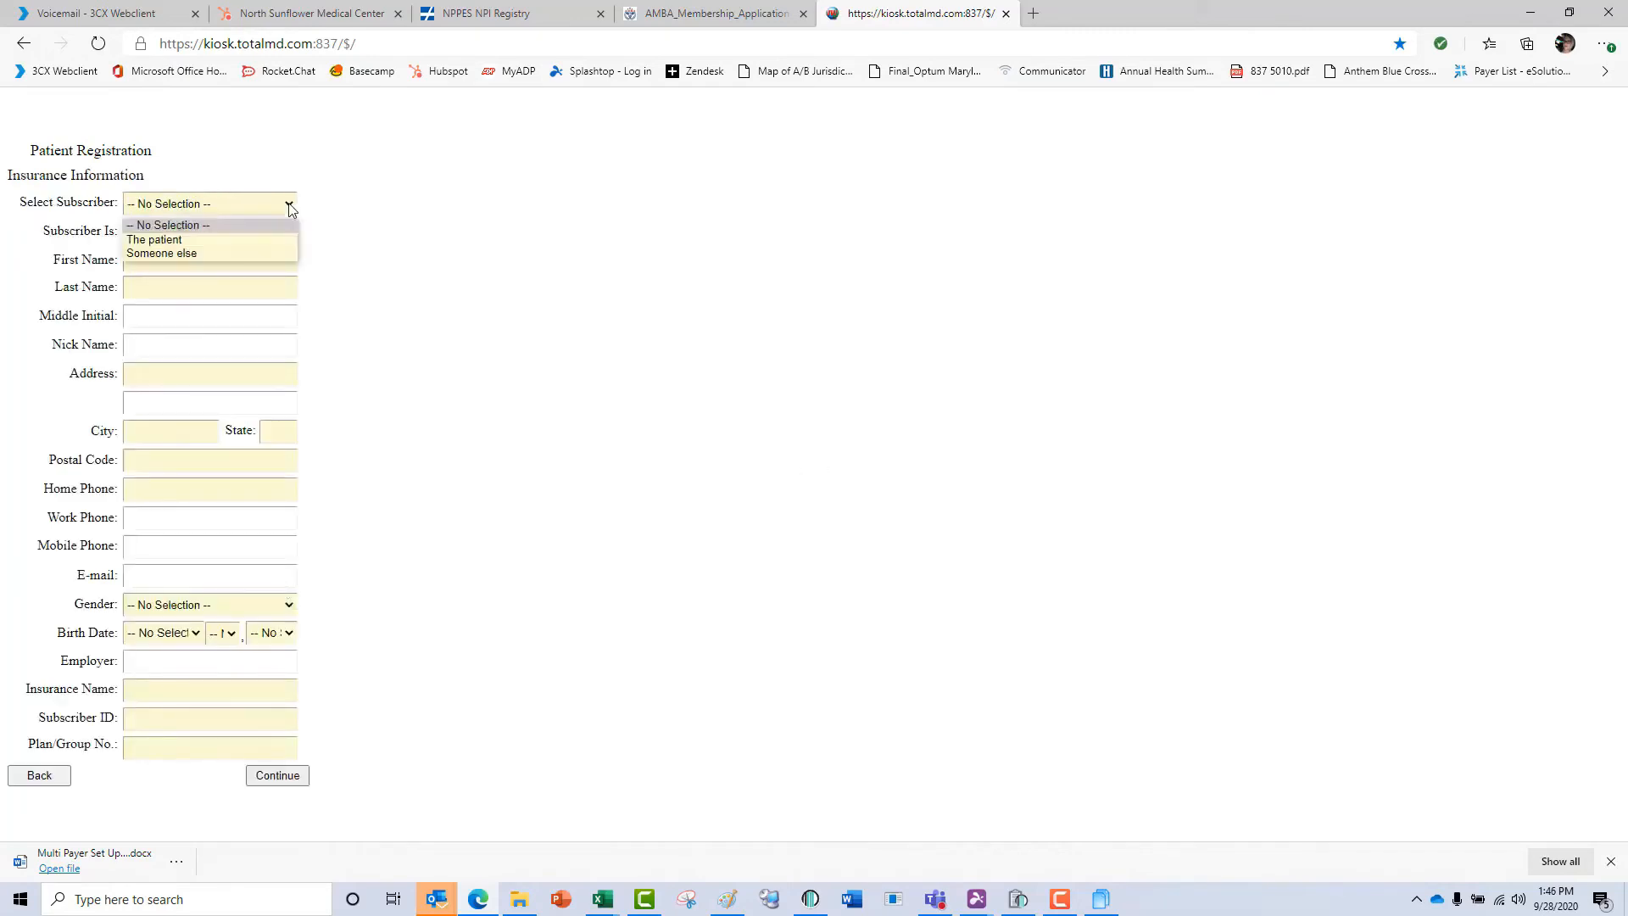
{"action": "left_click", "coordinate": [252, 240]}
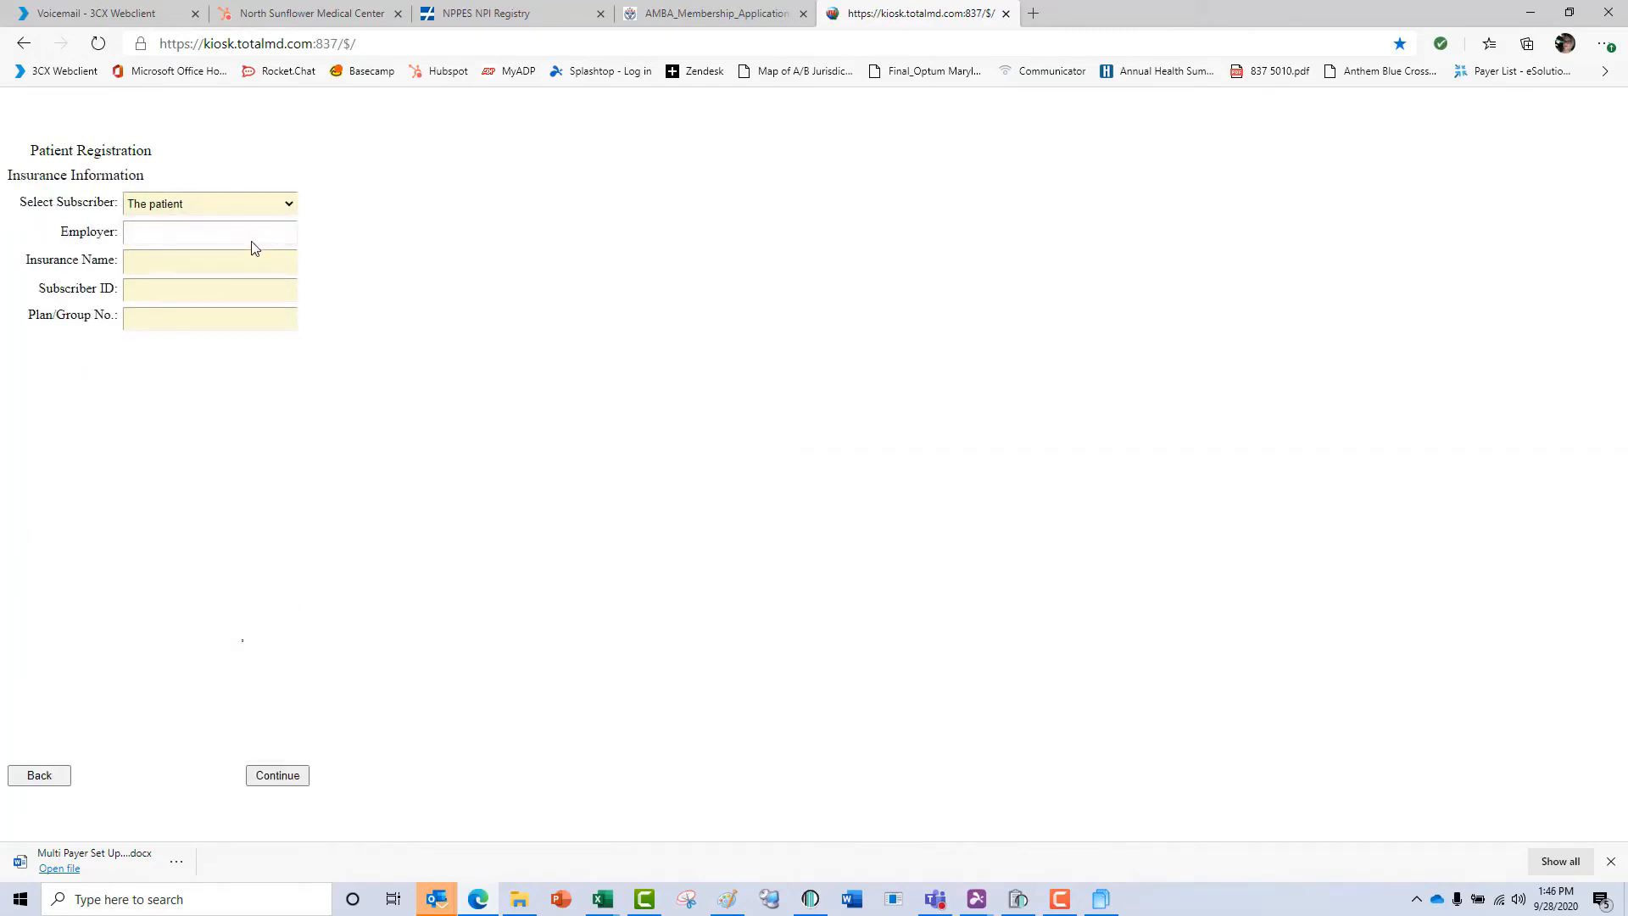
{"action": "left_click", "coordinate": [253, 234]}
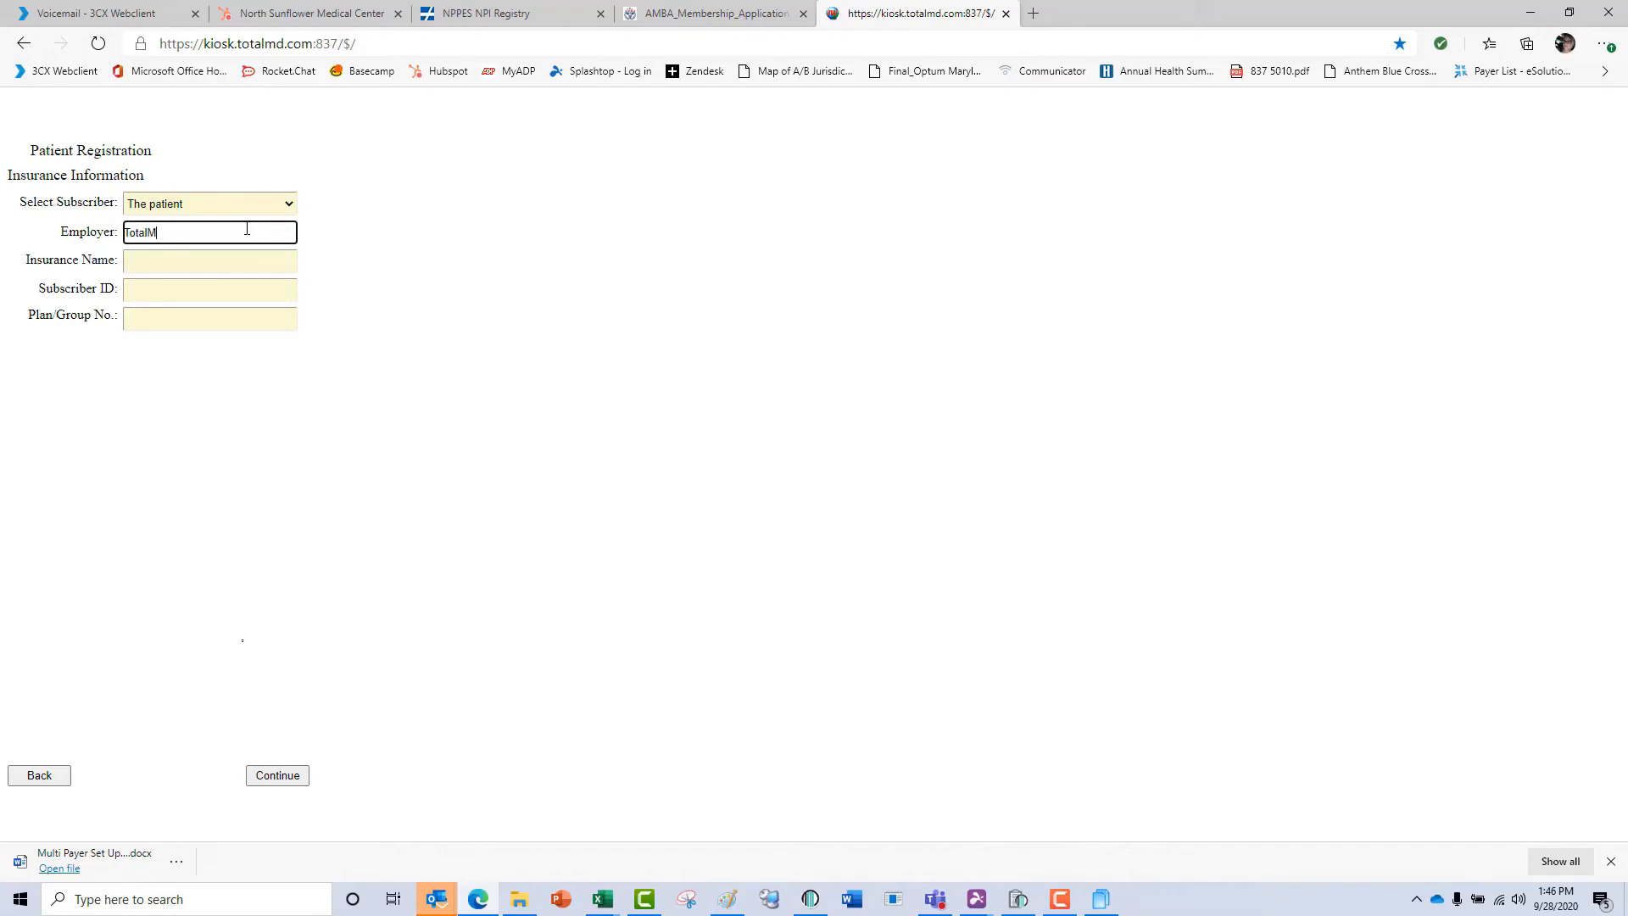
{"action": "key", "text": "Tab"}
{"action": "type", "text": "U"}
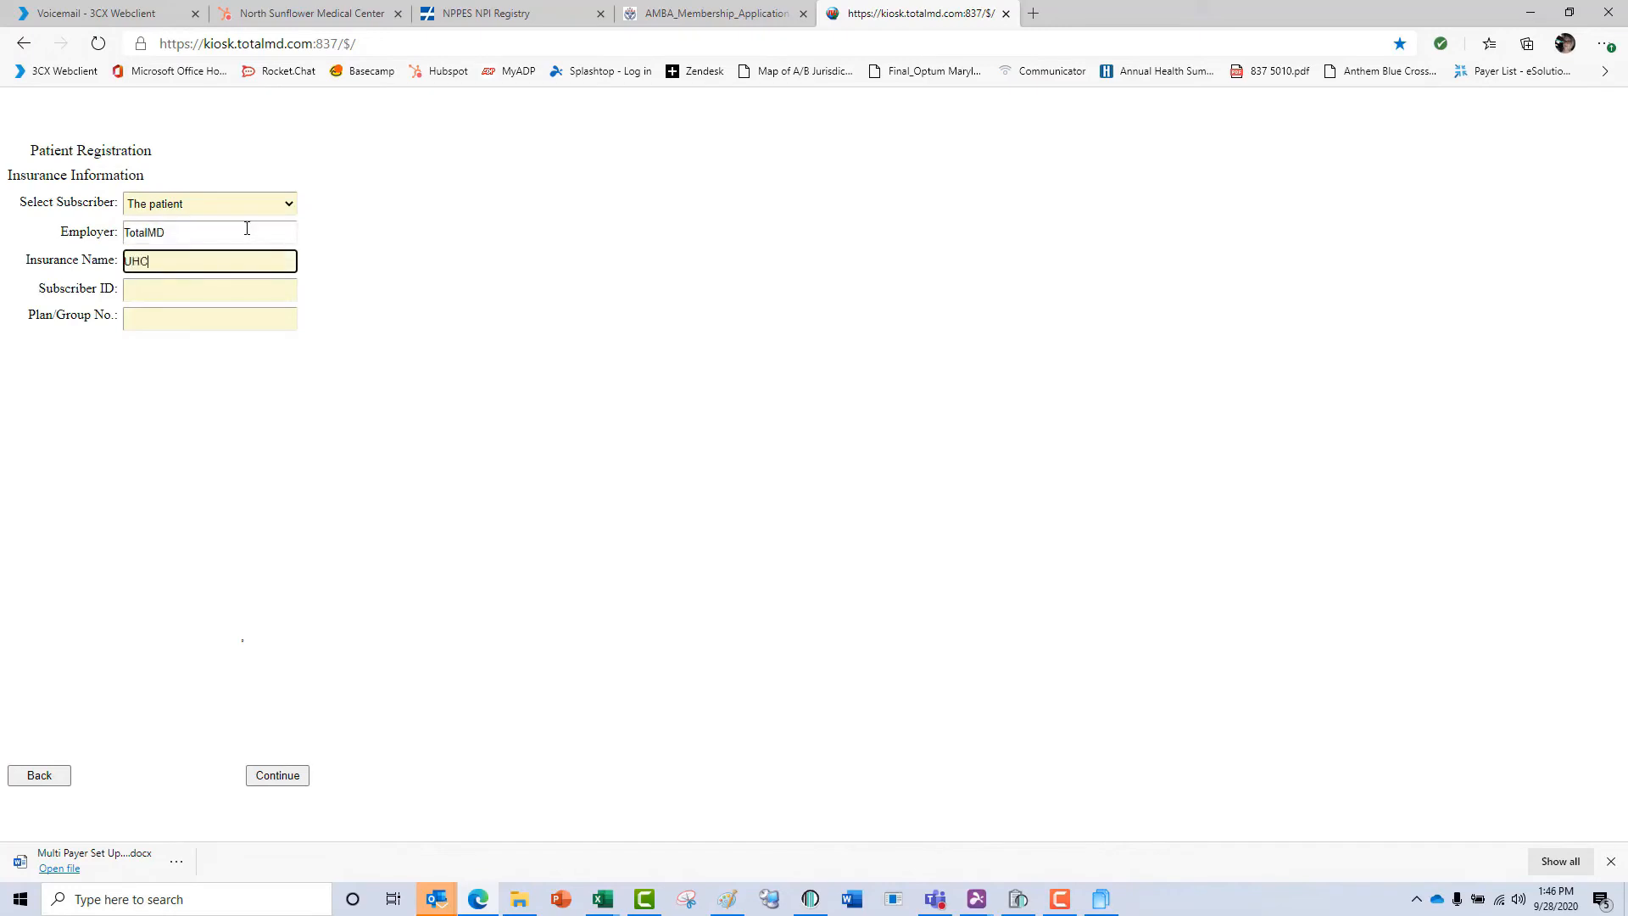
{"action": "key", "text": "Tab"}
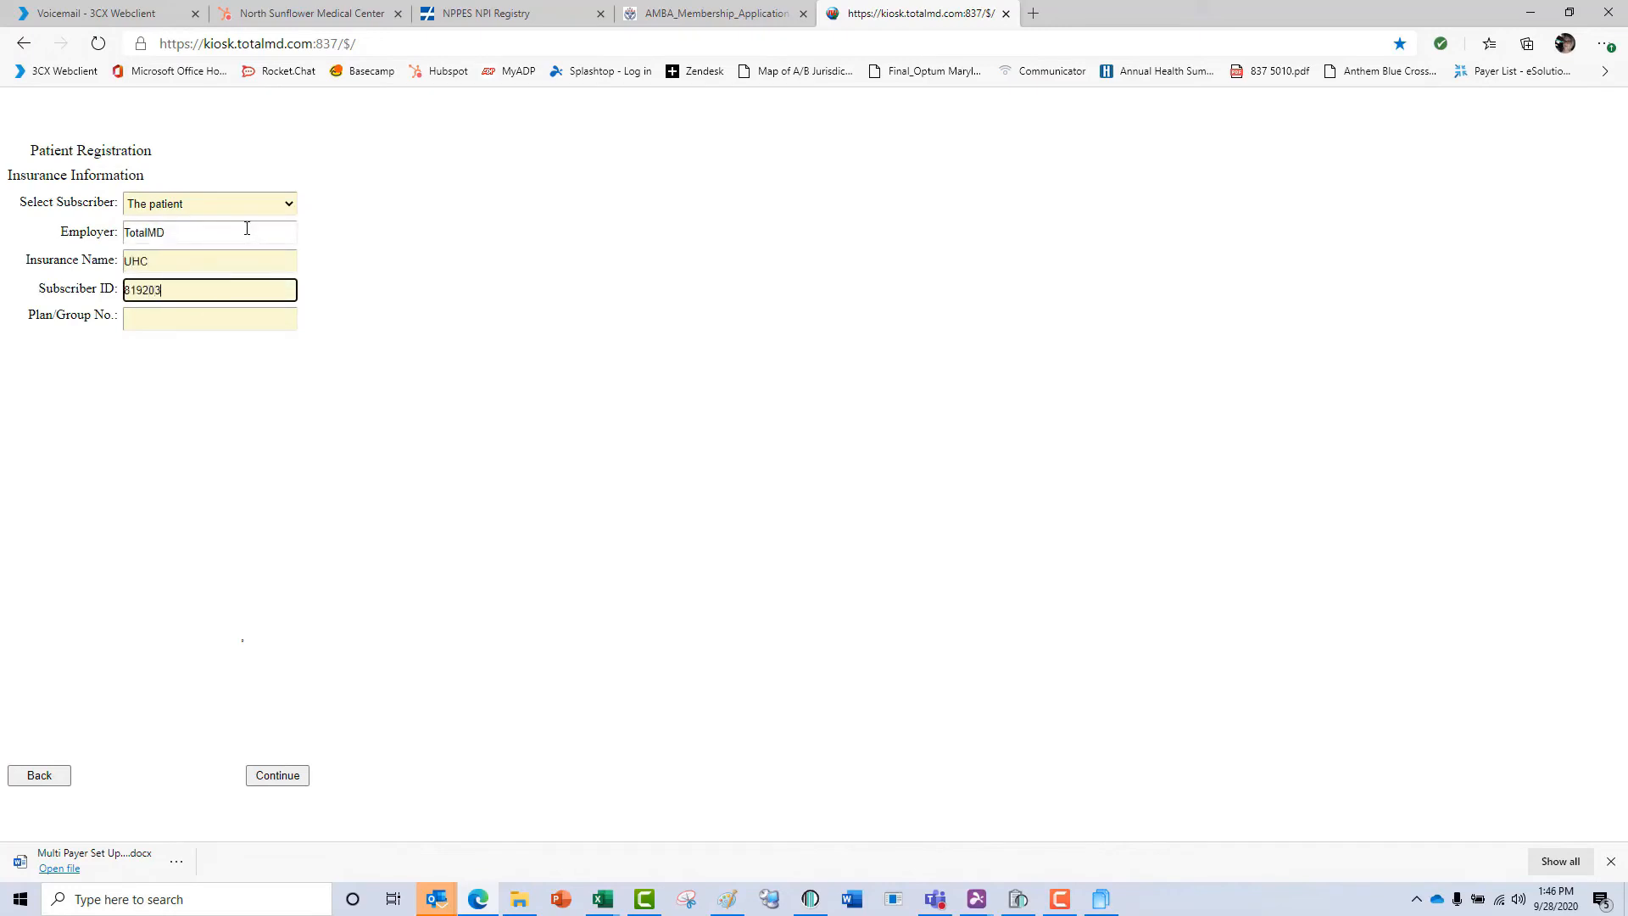
{"action": "key", "text": "Tab"}
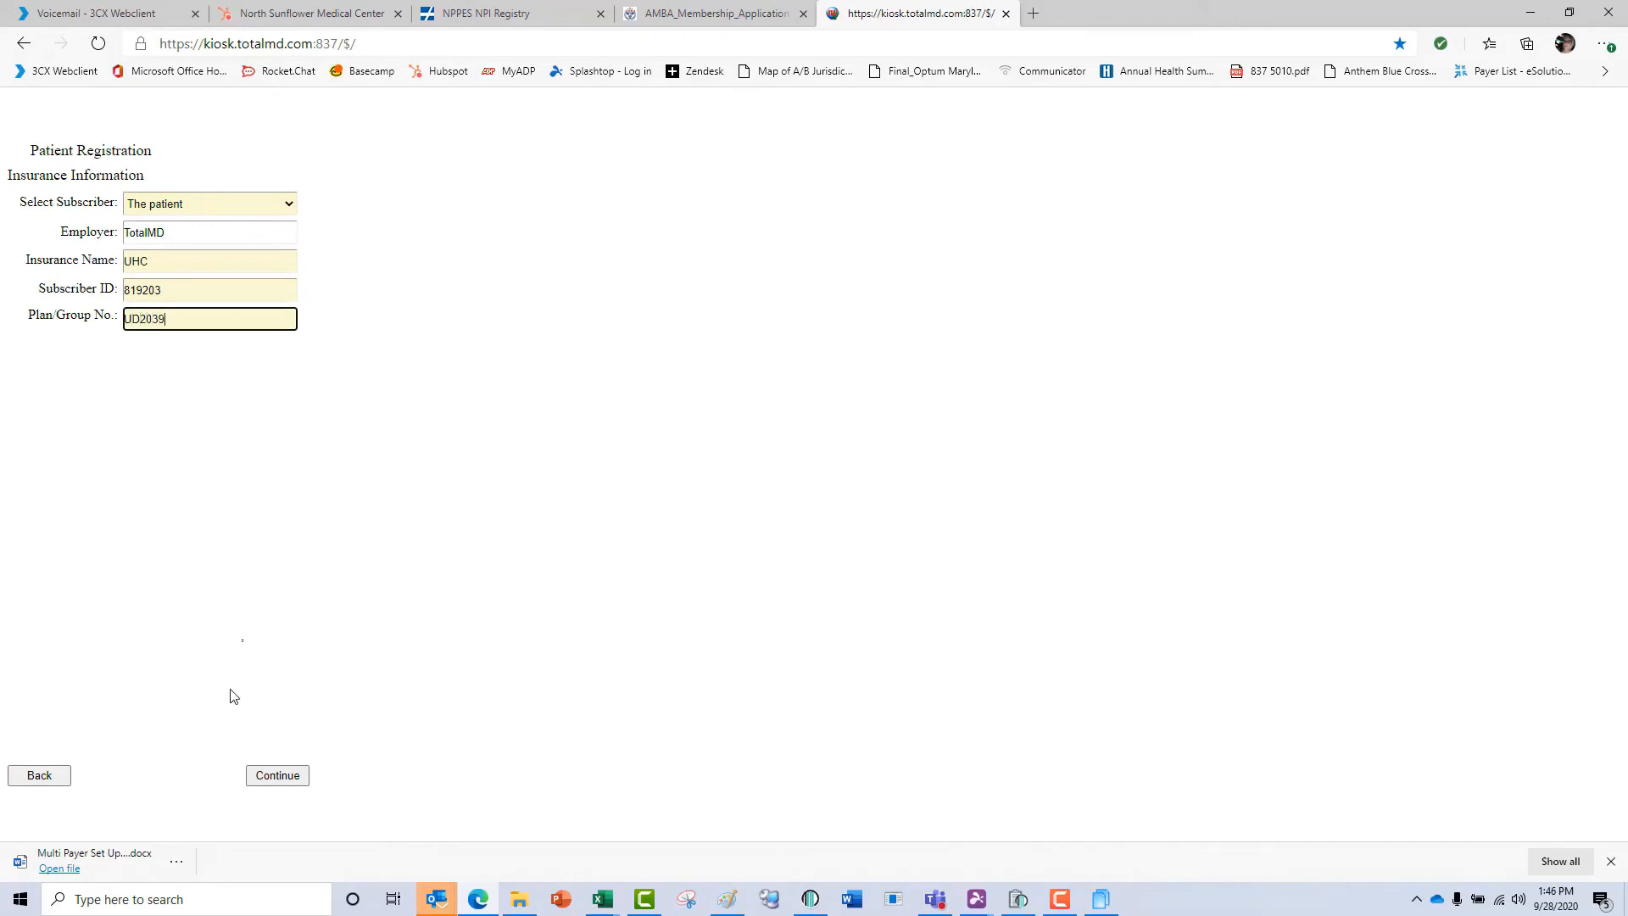
{"action": "left_click", "coordinate": [265, 778]}
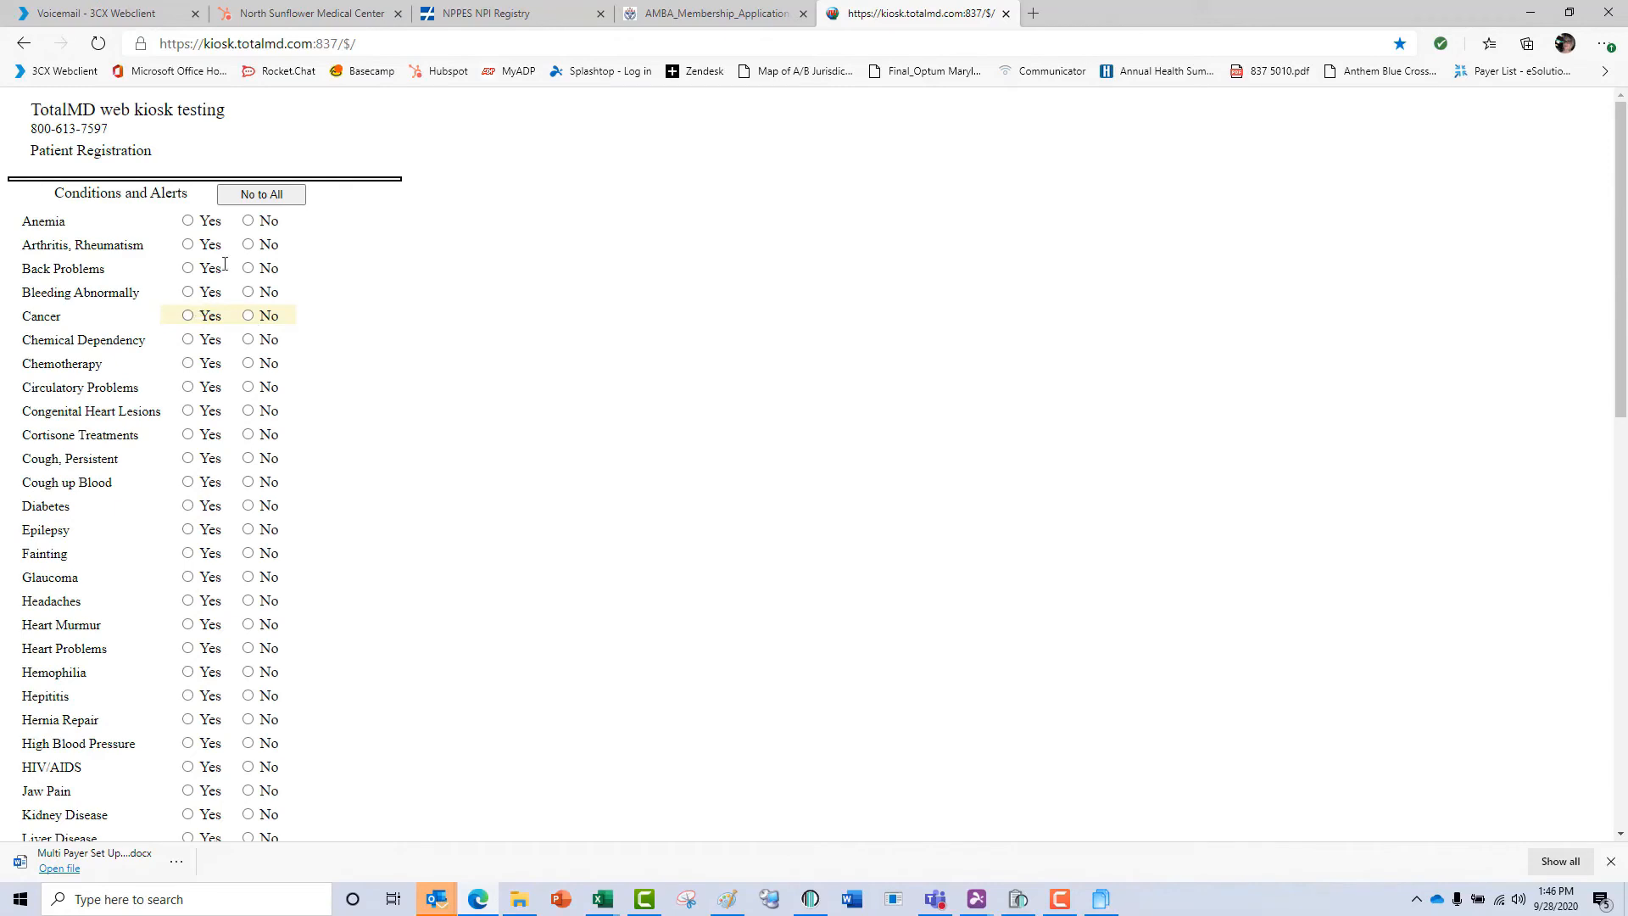
Answer No to all conditions and alerts except Yes for Cancer, Headaches, High Blood Pressure and Kidney Disease, and continue.
{"action": "left_click", "coordinate": [265, 204]}
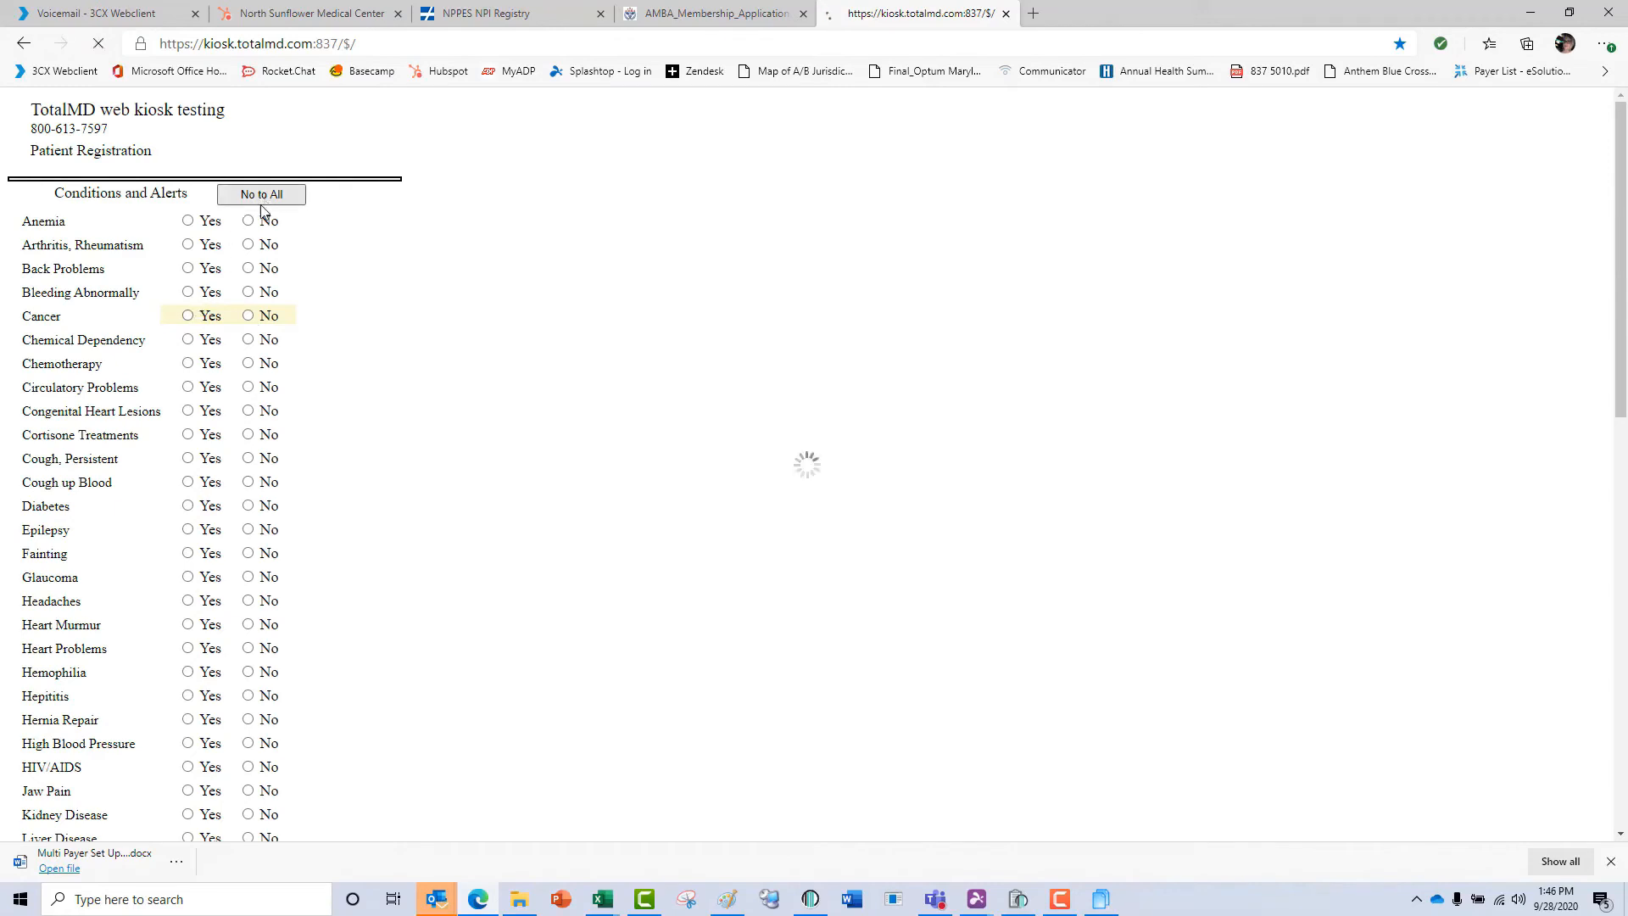
{"action": "left_click", "coordinate": [188, 317]}
{"action": "left_click", "coordinate": [189, 601]}
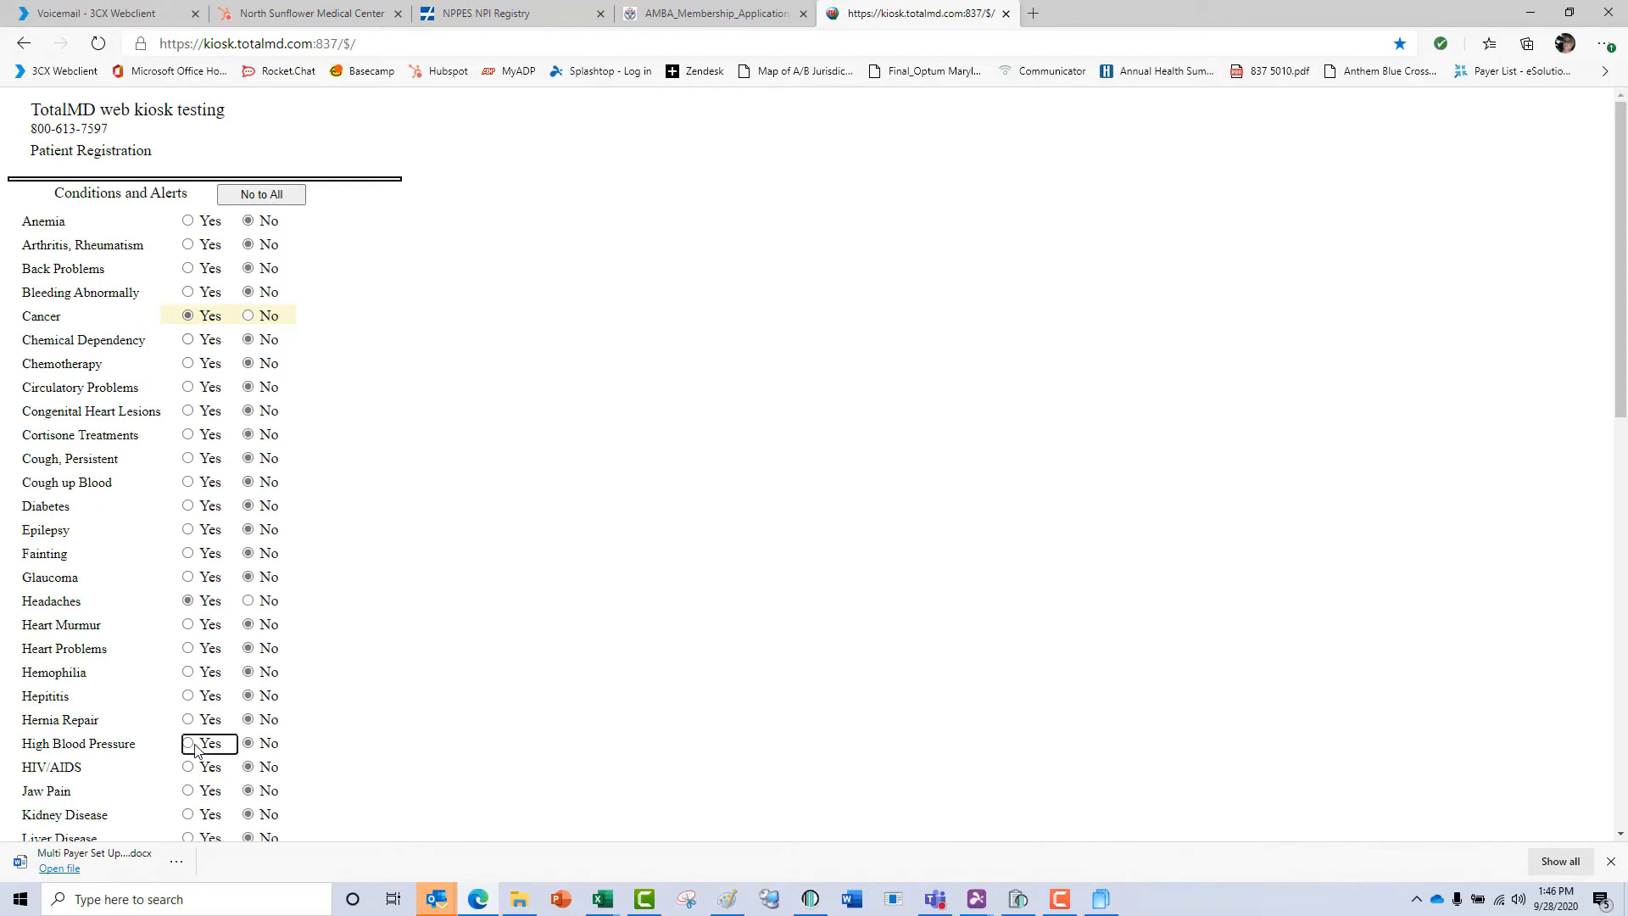
{"action": "left_click", "coordinate": [188, 744]}
{"action": "left_click", "coordinate": [189, 819]}
{"action": "left_click_drag", "start_coordinate": [1619, 395], "coordinate": [1580, 827]}
{"action": "left_click", "coordinate": [496, 830]}
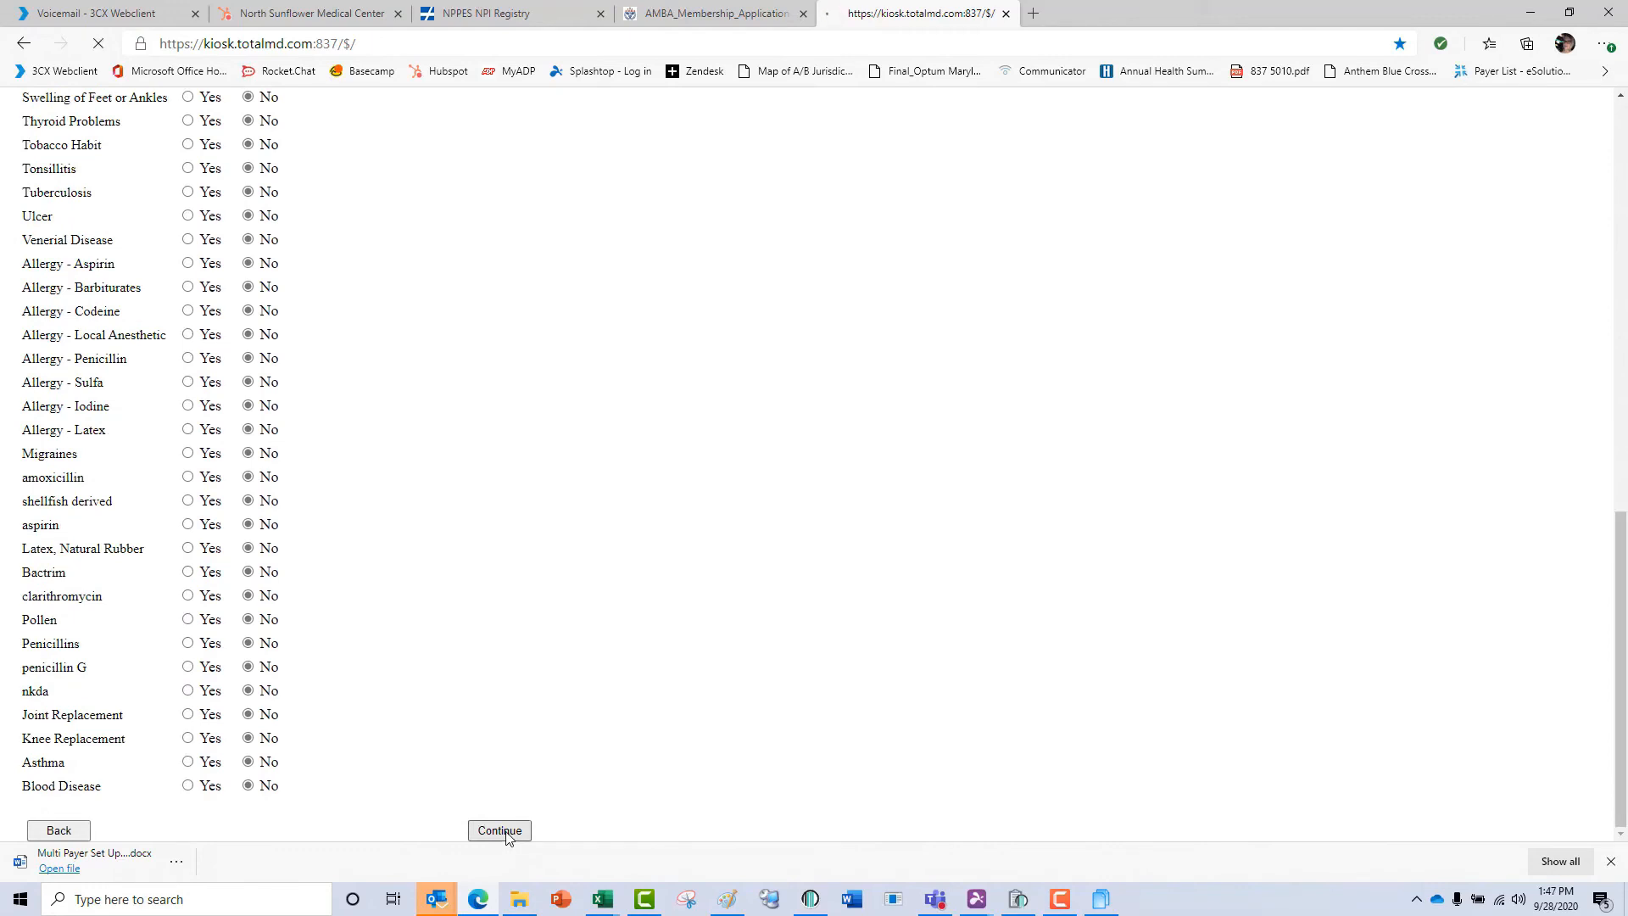
Look through the medical history questionnaire, leave it blank and continue to the treatment consent form.
{"action": "scroll", "coordinate": [244, 254], "scroll_direction": "down", "scroll_amount": 3}
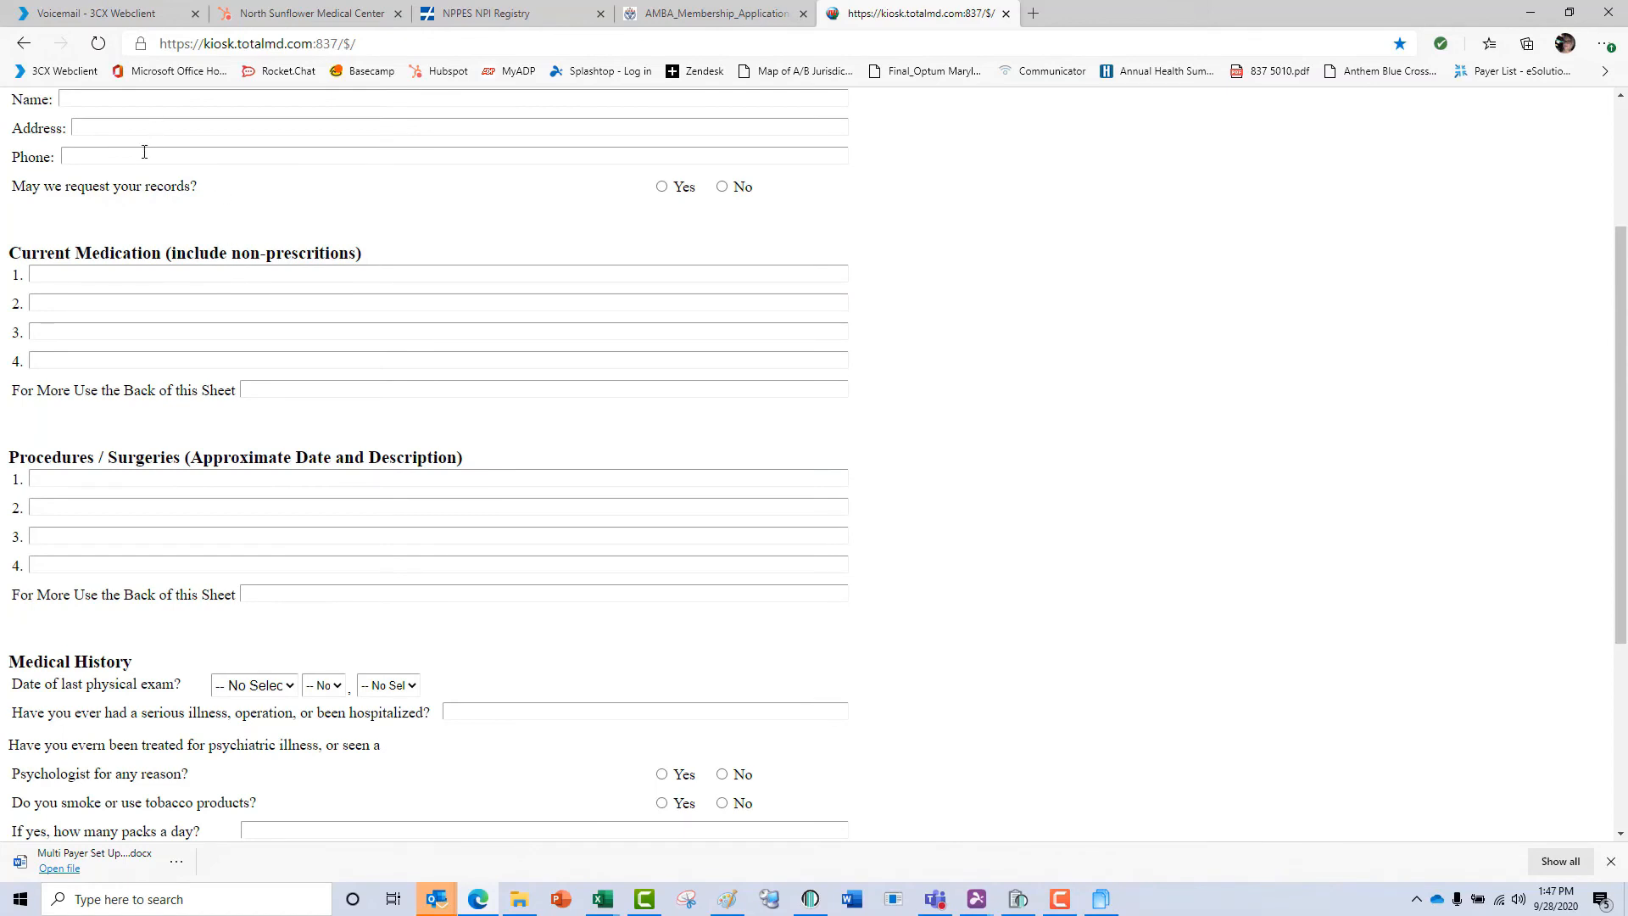
{"action": "scroll", "coordinate": [248, 354], "scroll_direction": "down", "scroll_amount": 4}
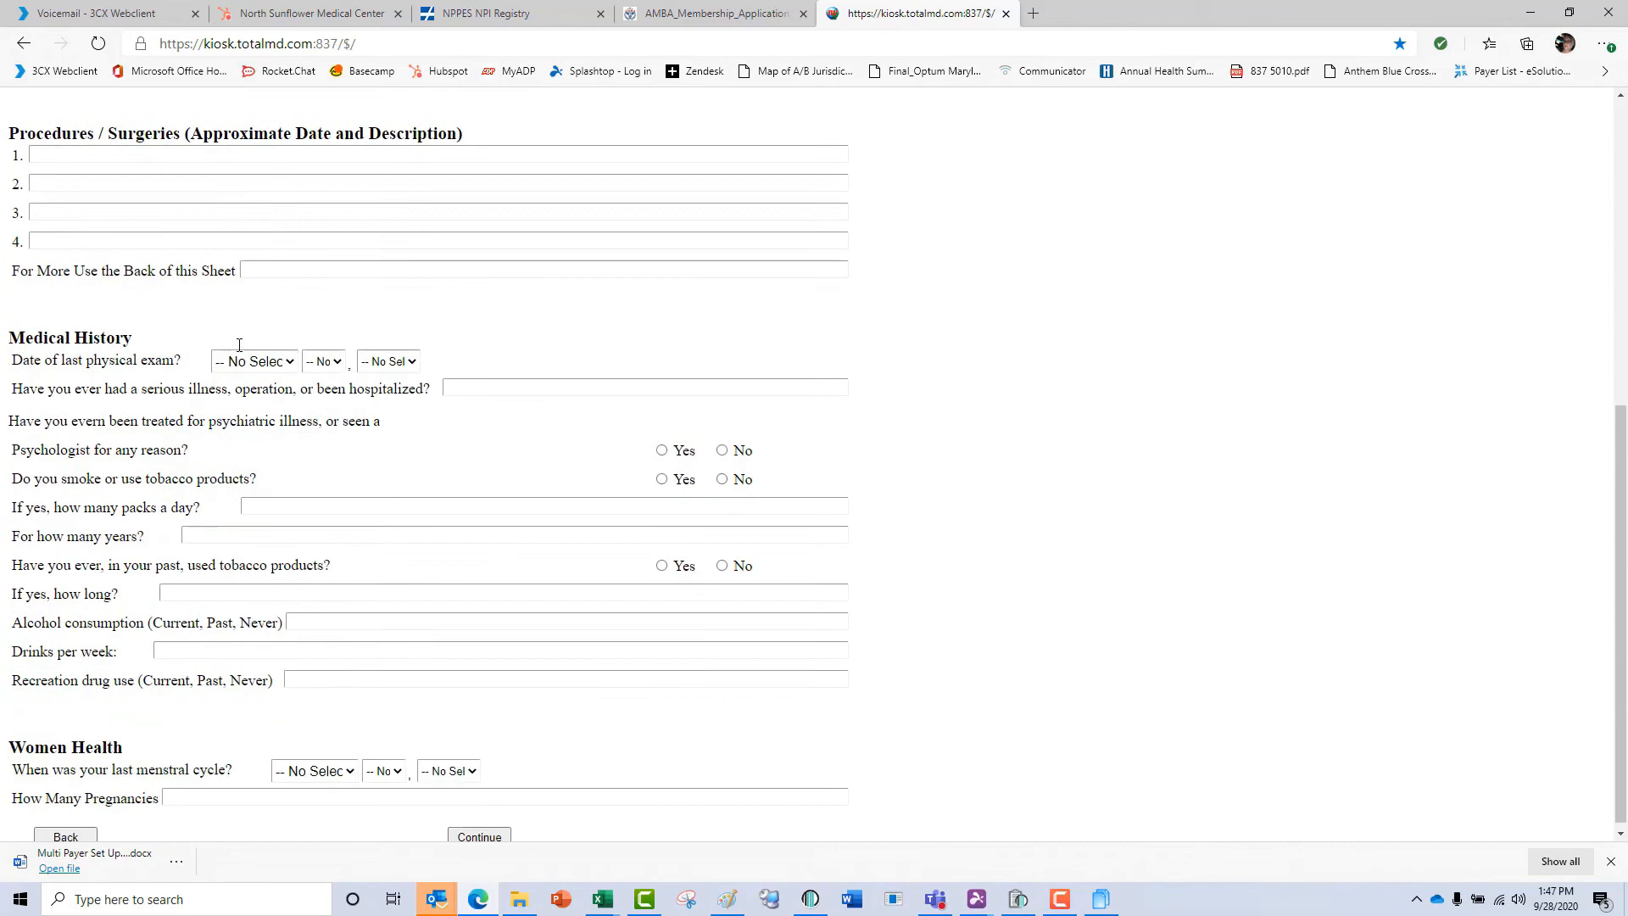
{"action": "left_click", "coordinate": [477, 830]}
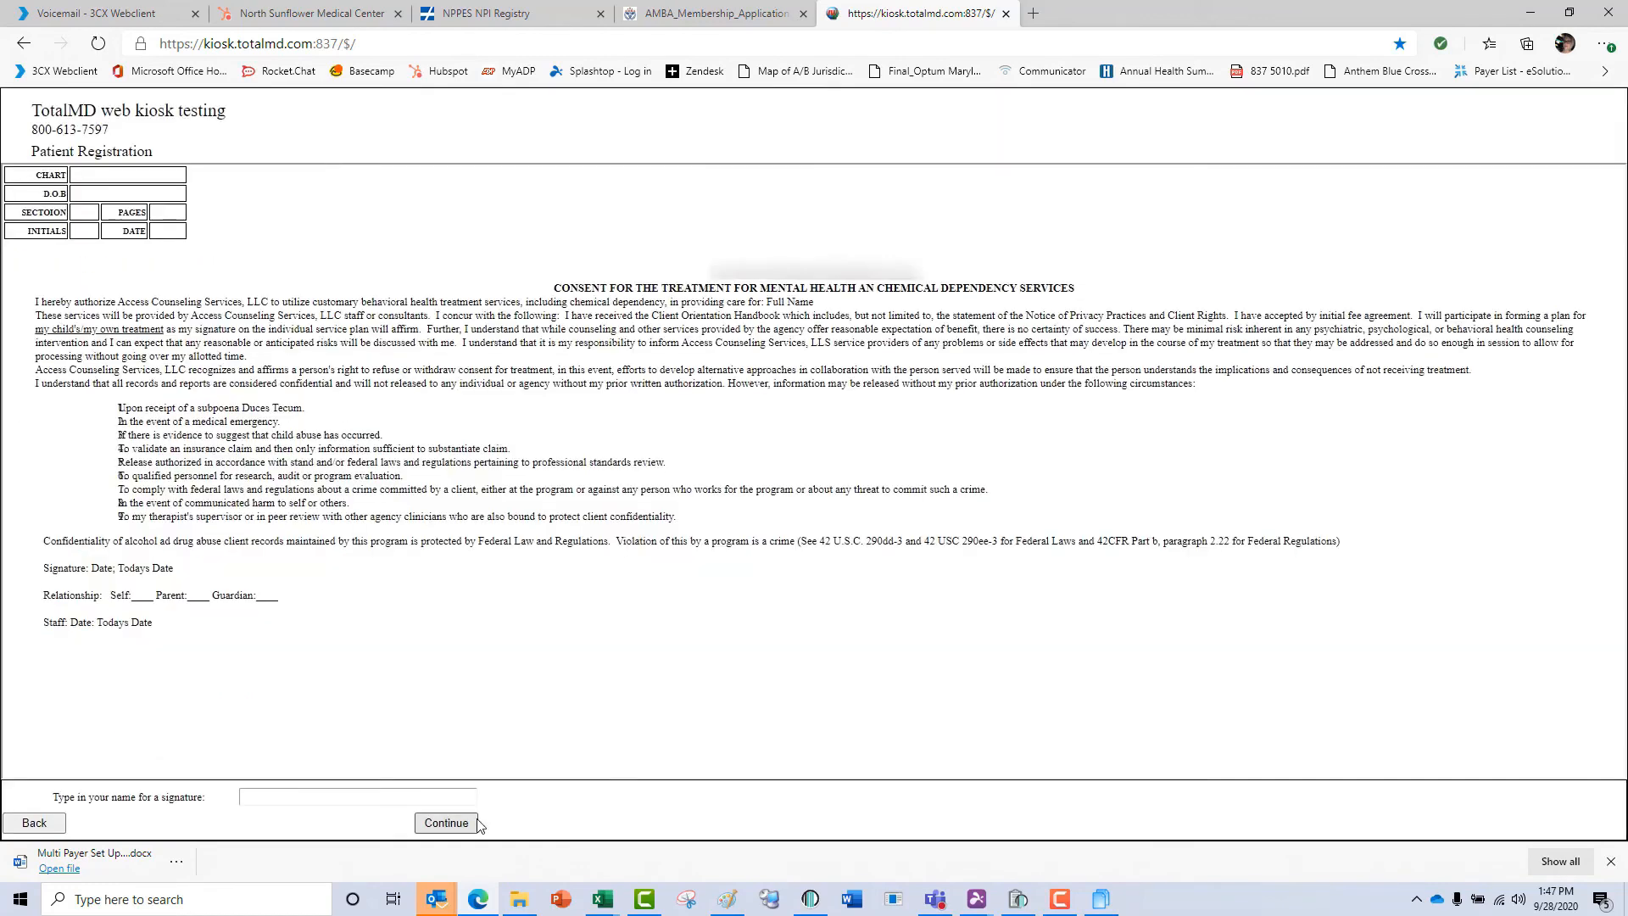
Sign the mental health and chemical dependency treatment consent with the signer's name and continue.
{"action": "left_click", "coordinate": [327, 794]}
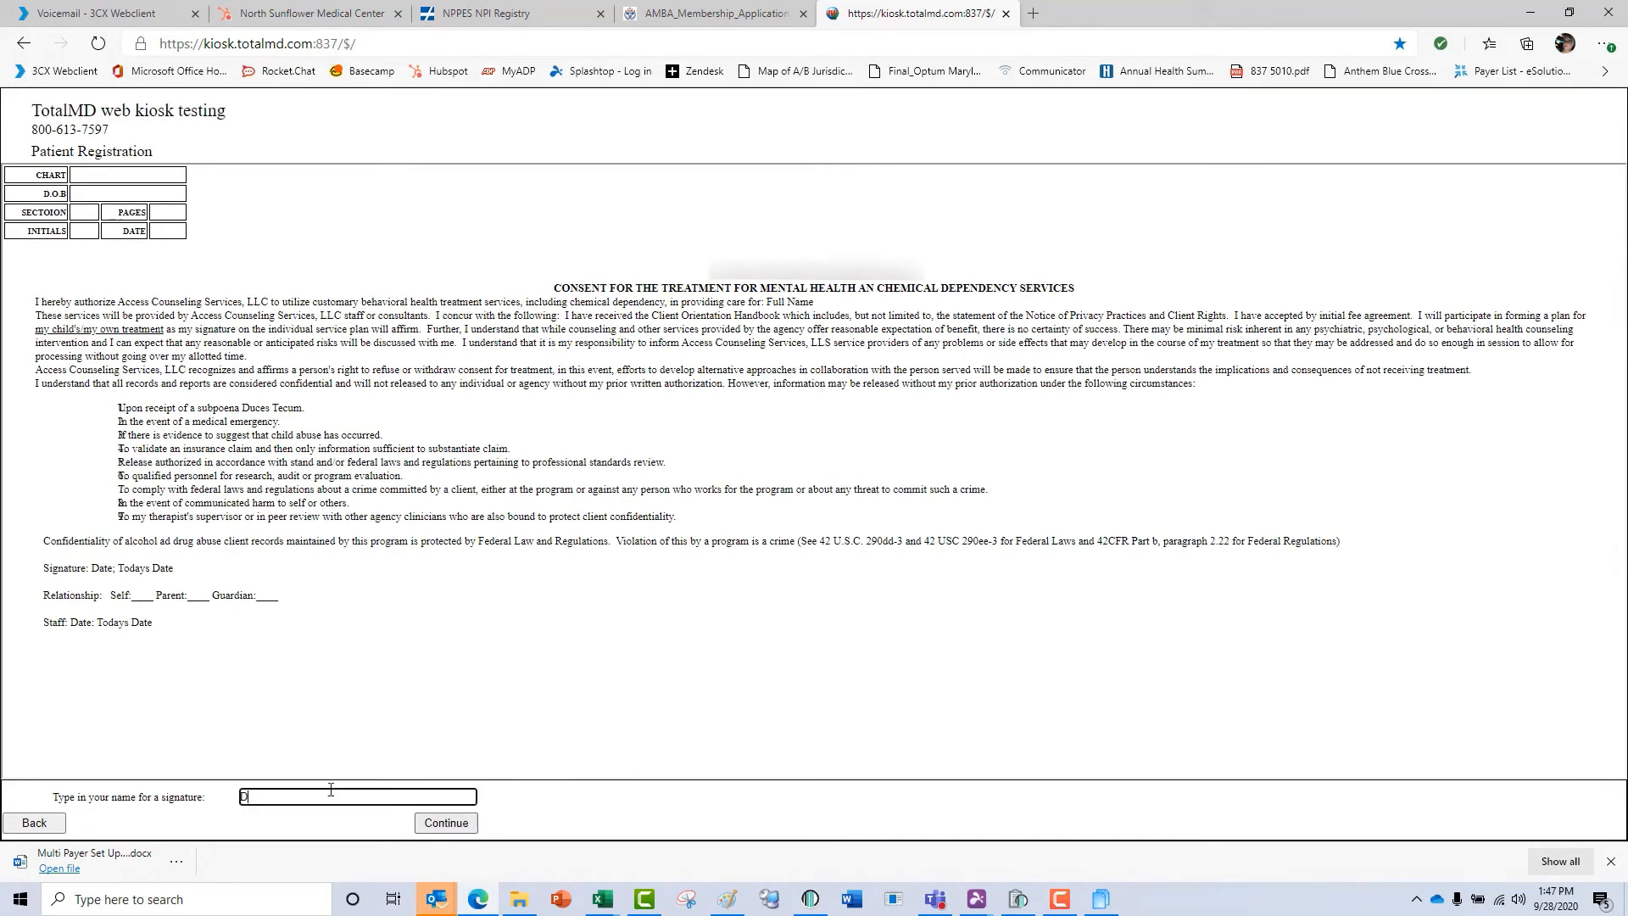
{"action": "left_click", "coordinate": [434, 831]}
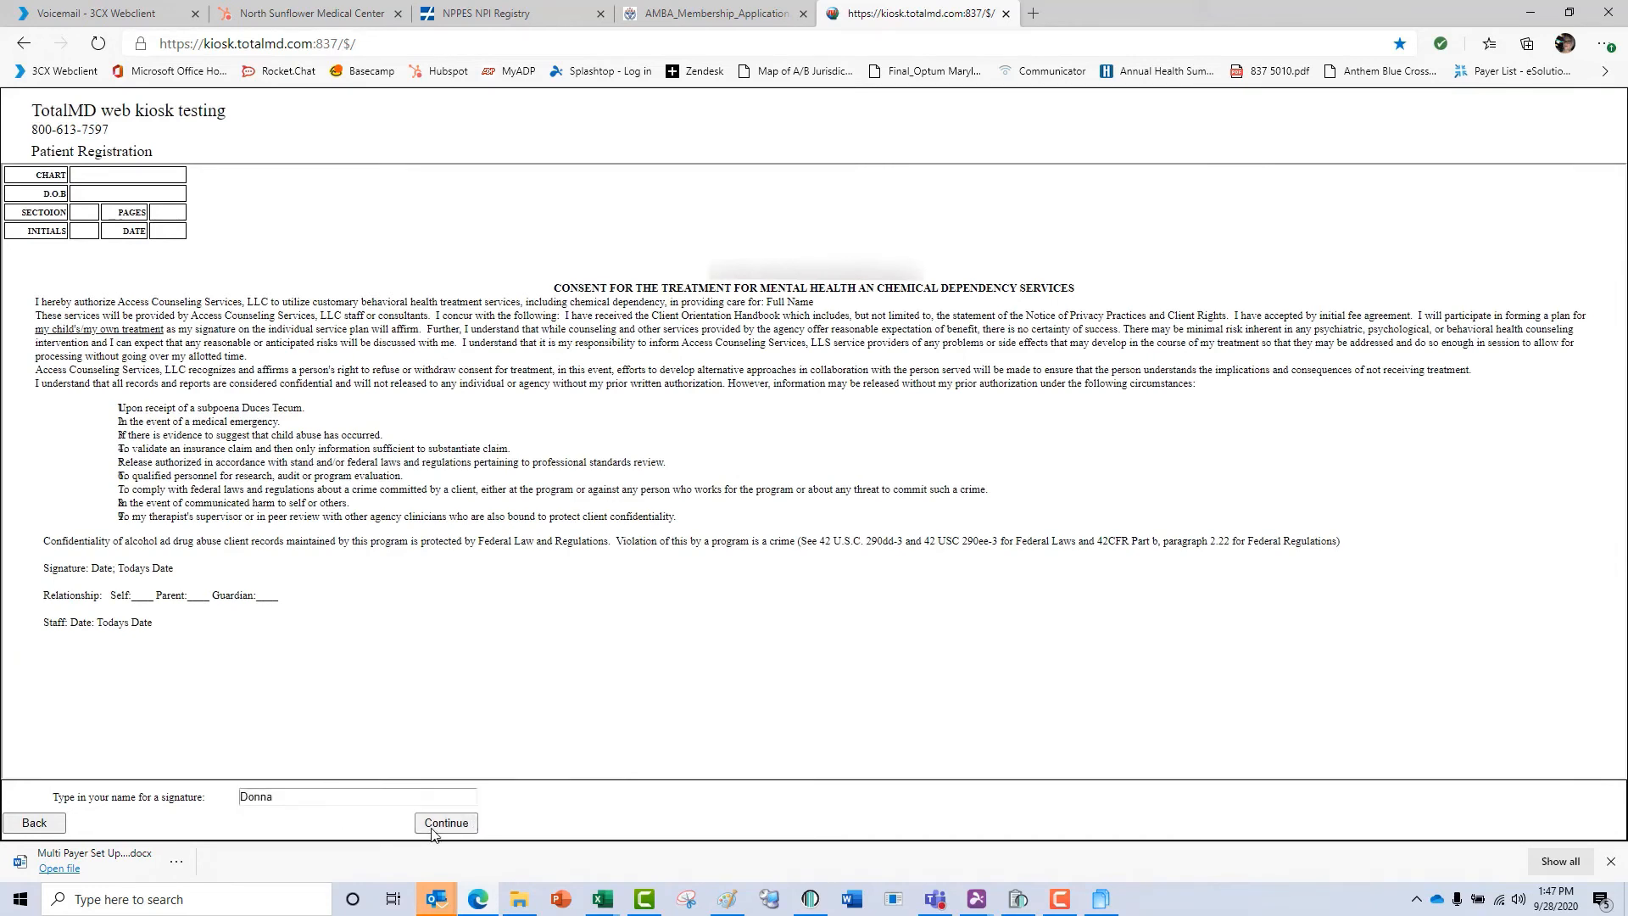
Sign the financial policy and agreement with the signer's name and continue past the minors' psychiatric services procedure without signing it.
{"action": "left_click", "coordinate": [445, 824]}
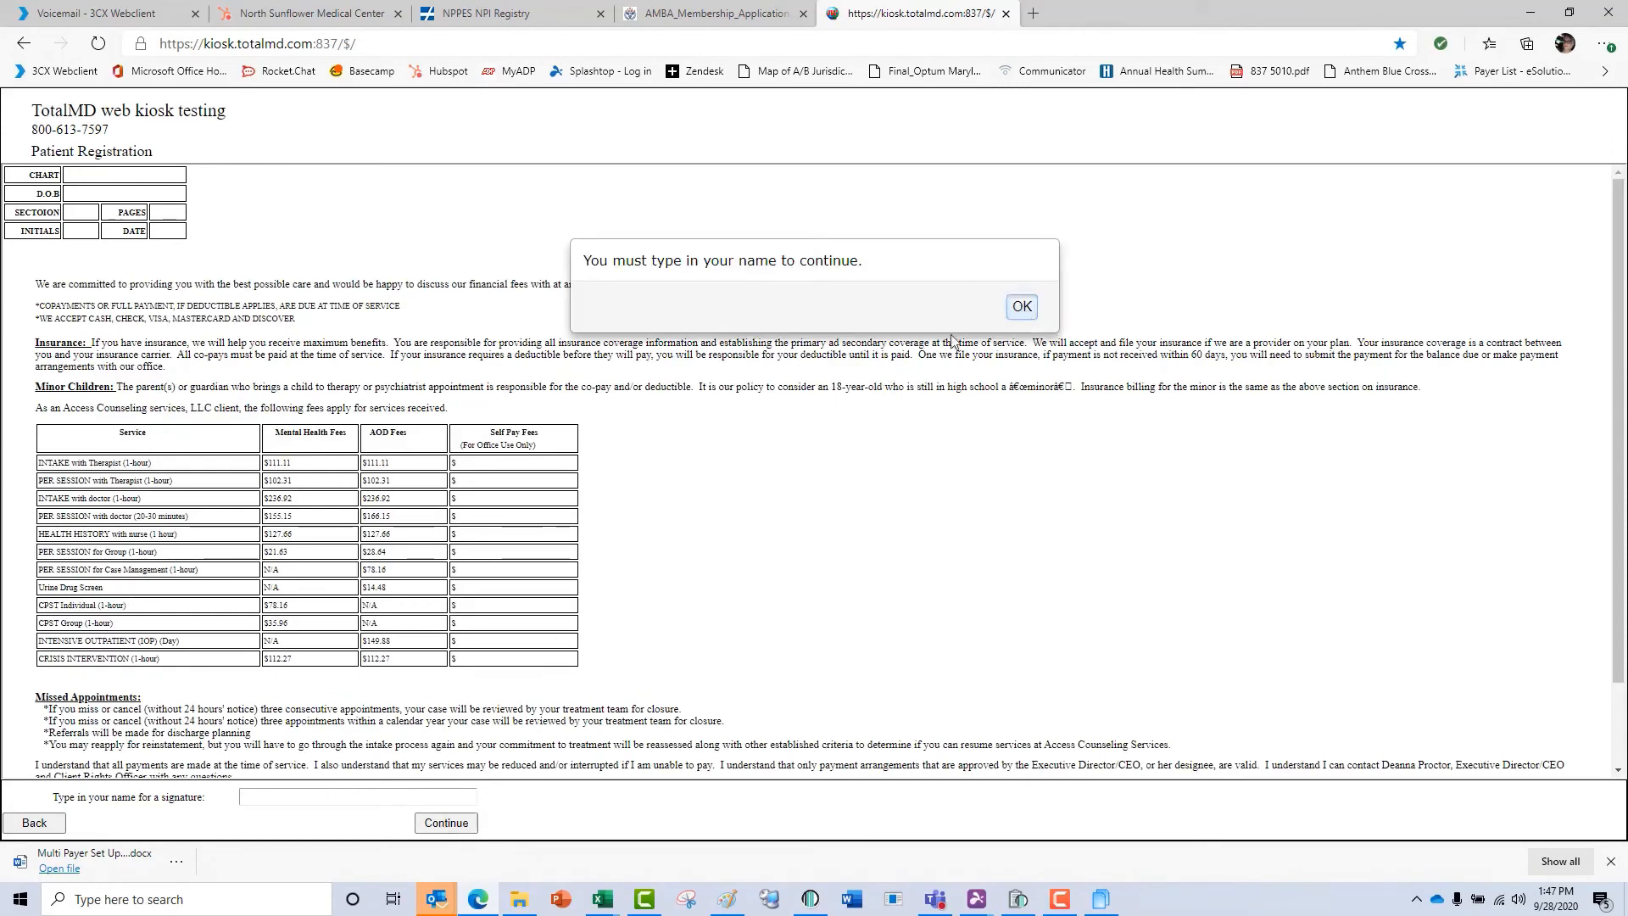
{"action": "left_click", "coordinate": [1017, 305]}
{"action": "left_click", "coordinate": [352, 796]}
{"action": "type", "text": "Donna"}
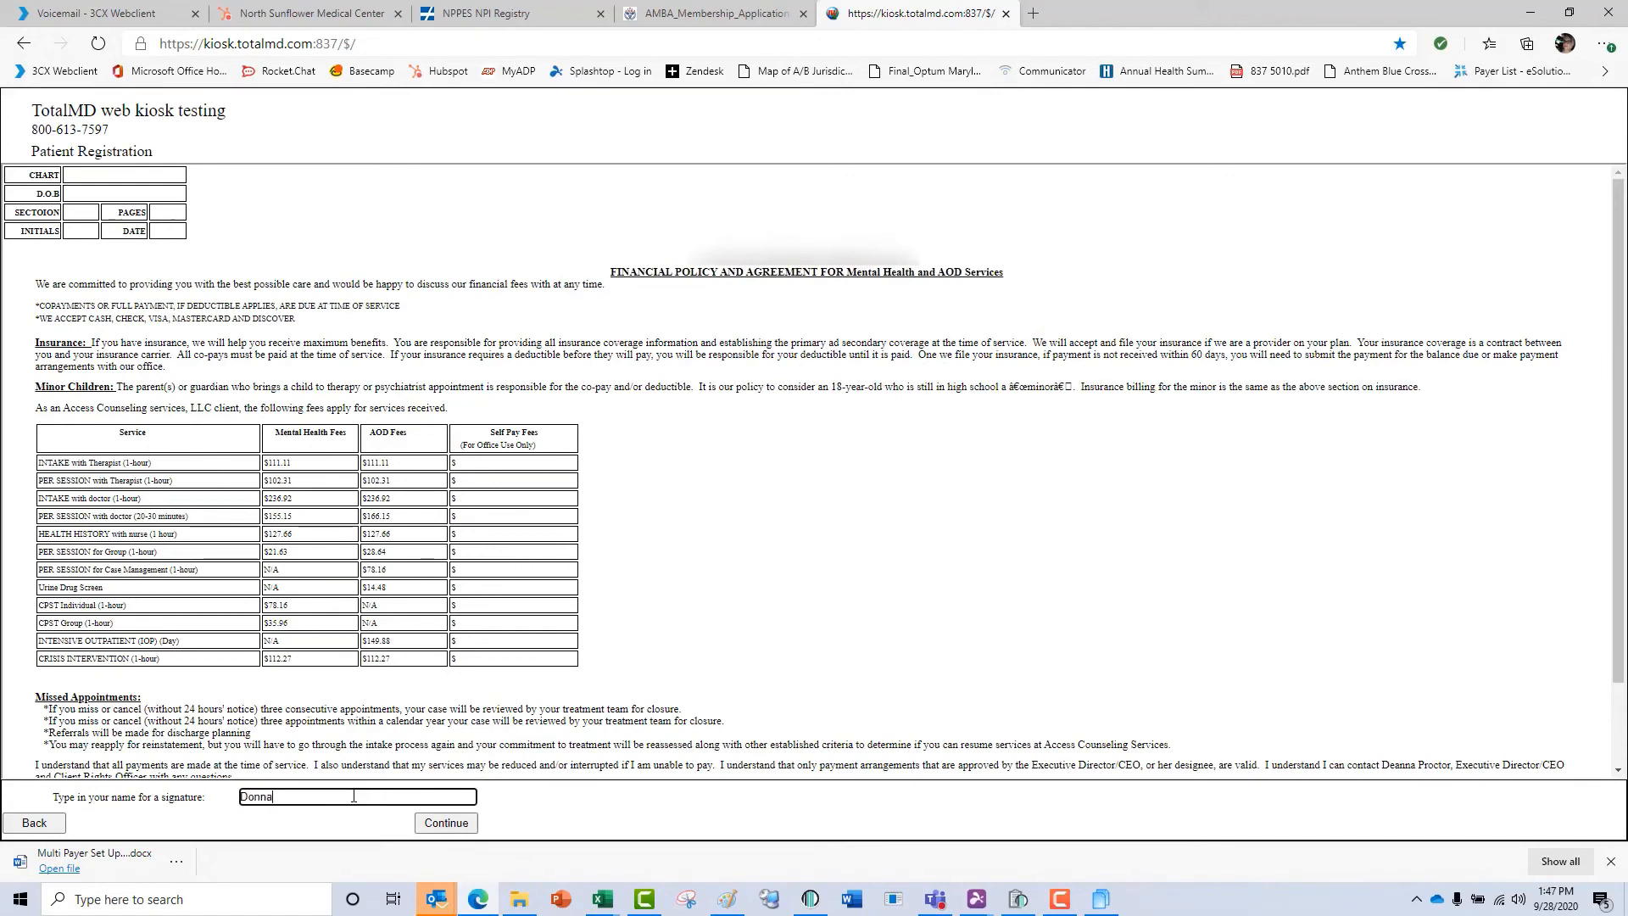
{"action": "left_click", "coordinate": [434, 822]}
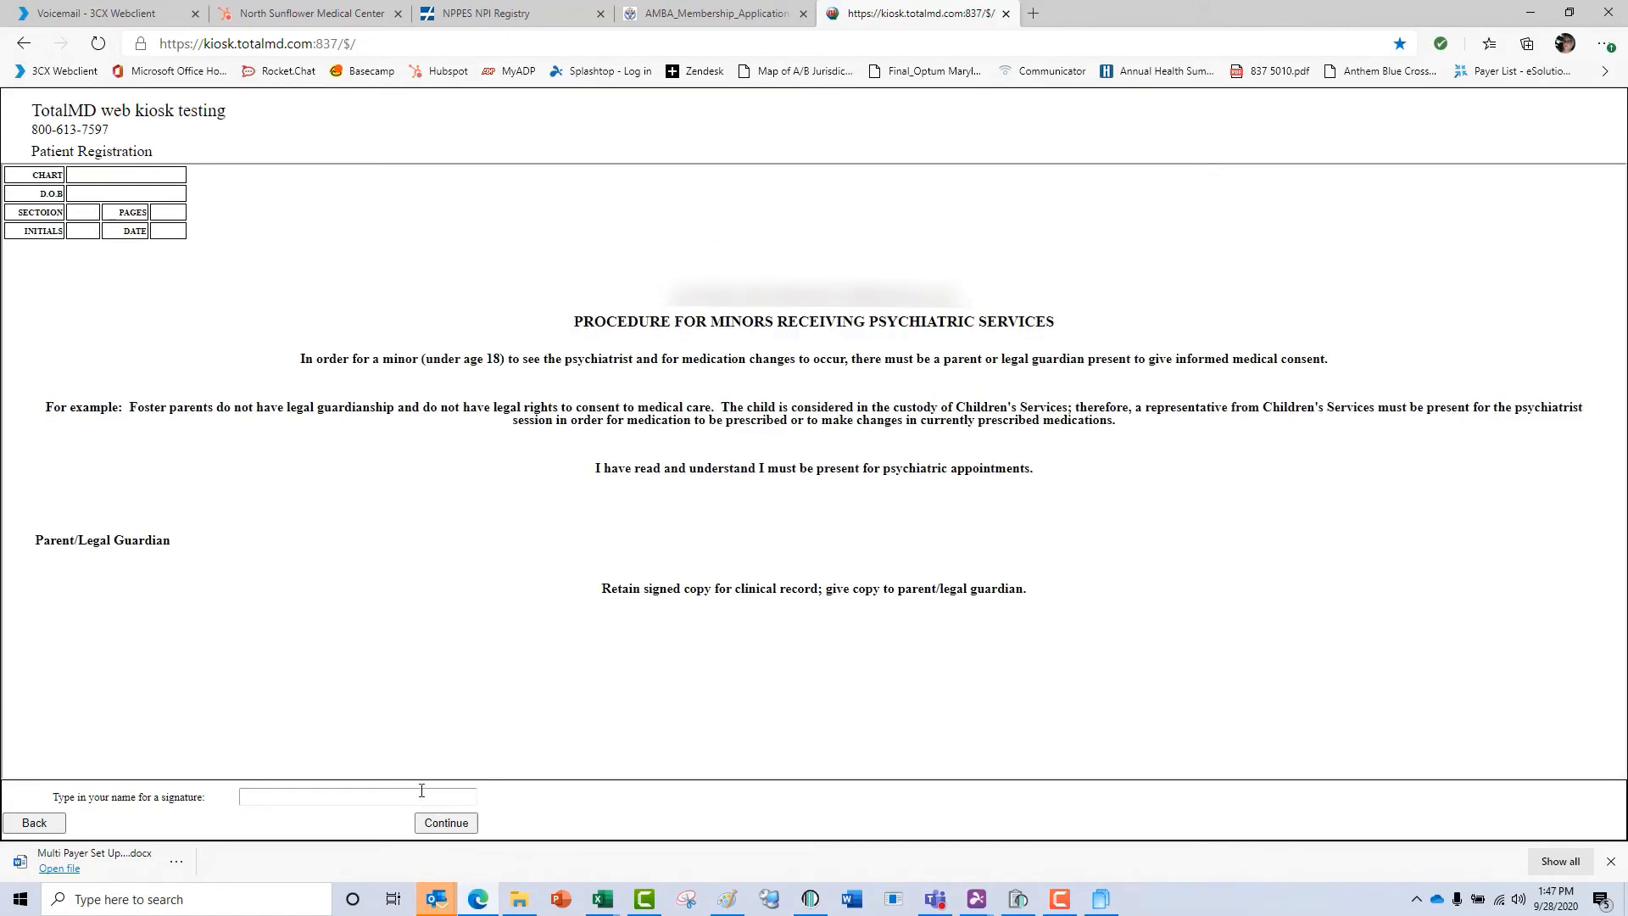
{"action": "left_click", "coordinate": [440, 819]}
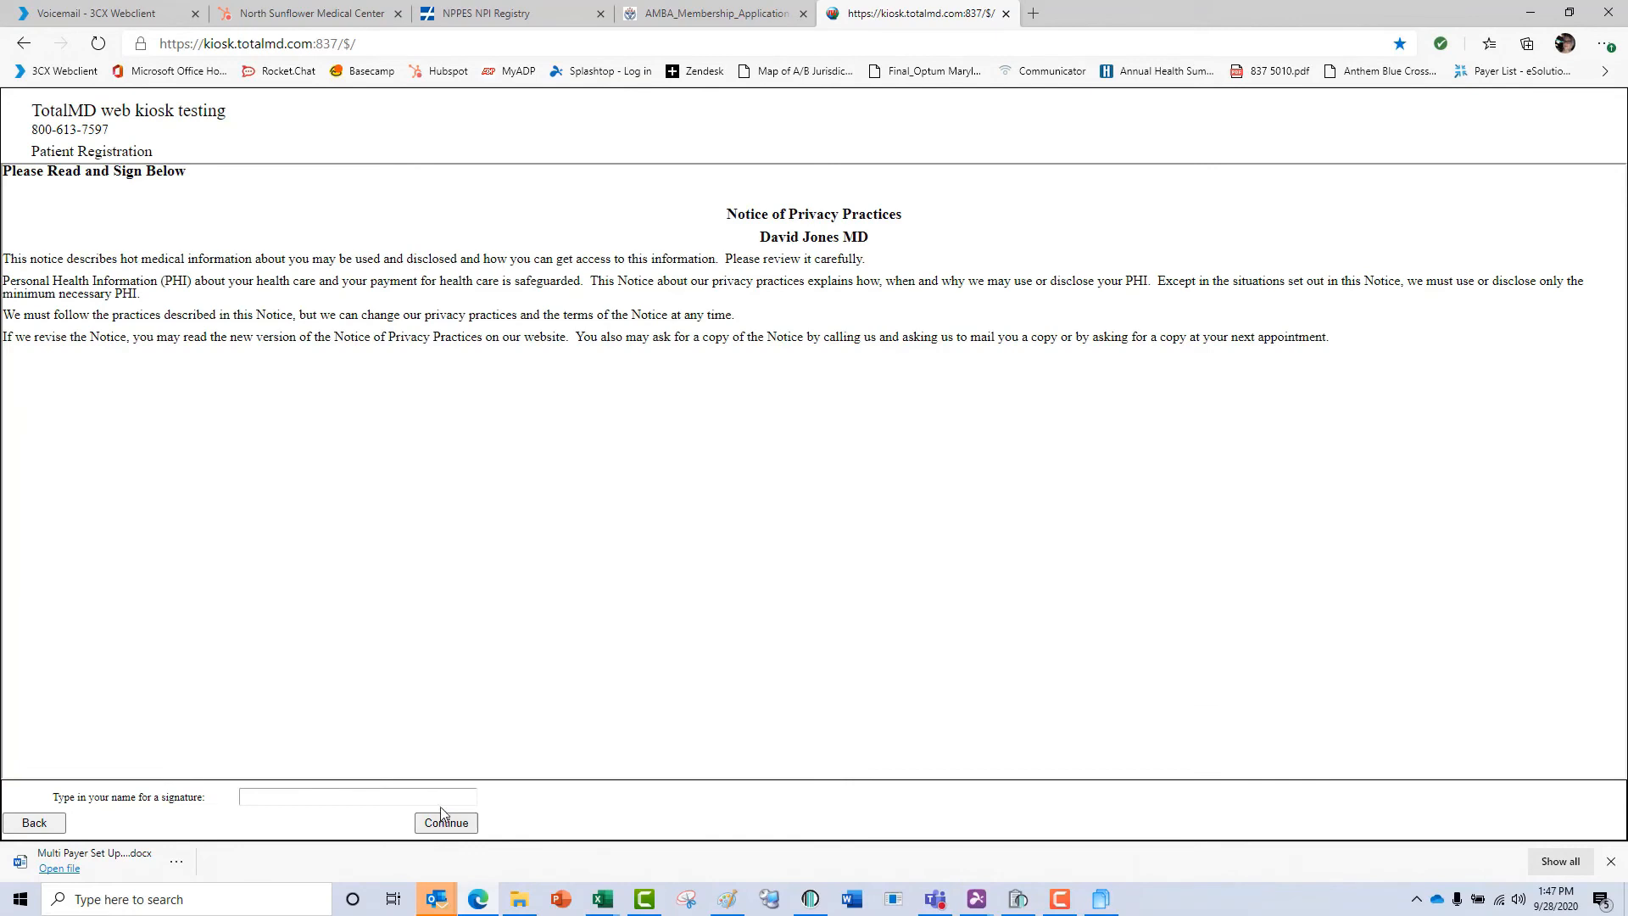
Sign the Notice of Privacy Practices with the signer's name and submit the completed patient registration.
{"action": "left_click", "coordinate": [441, 829]}
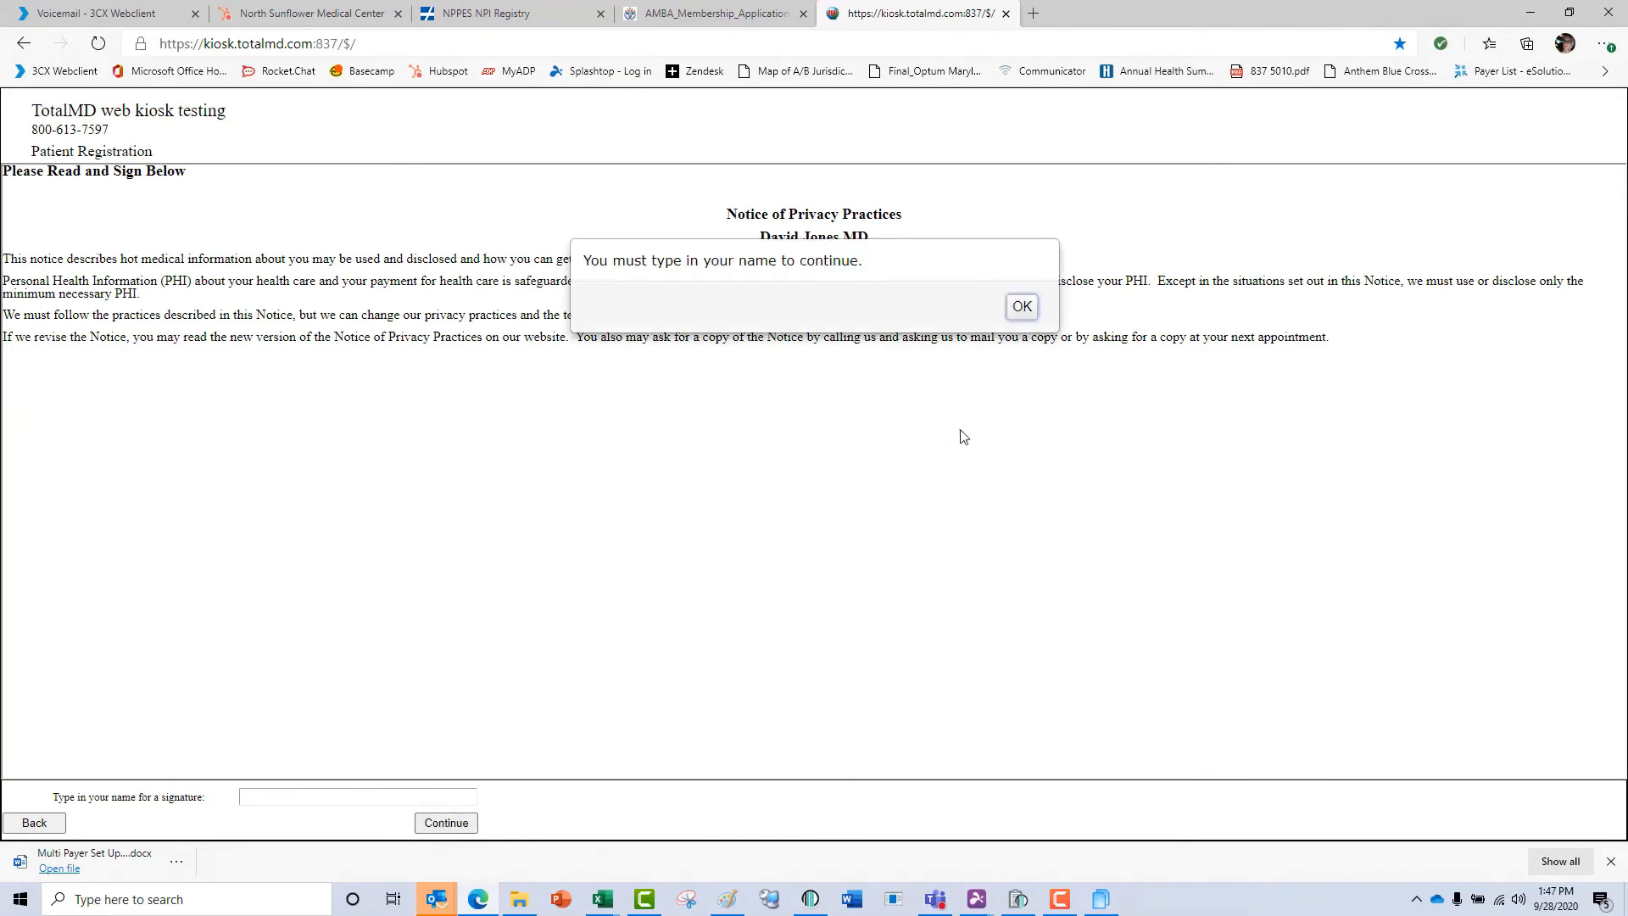
{"action": "left_click", "coordinate": [1027, 307]}
{"action": "left_click", "coordinate": [420, 795]}
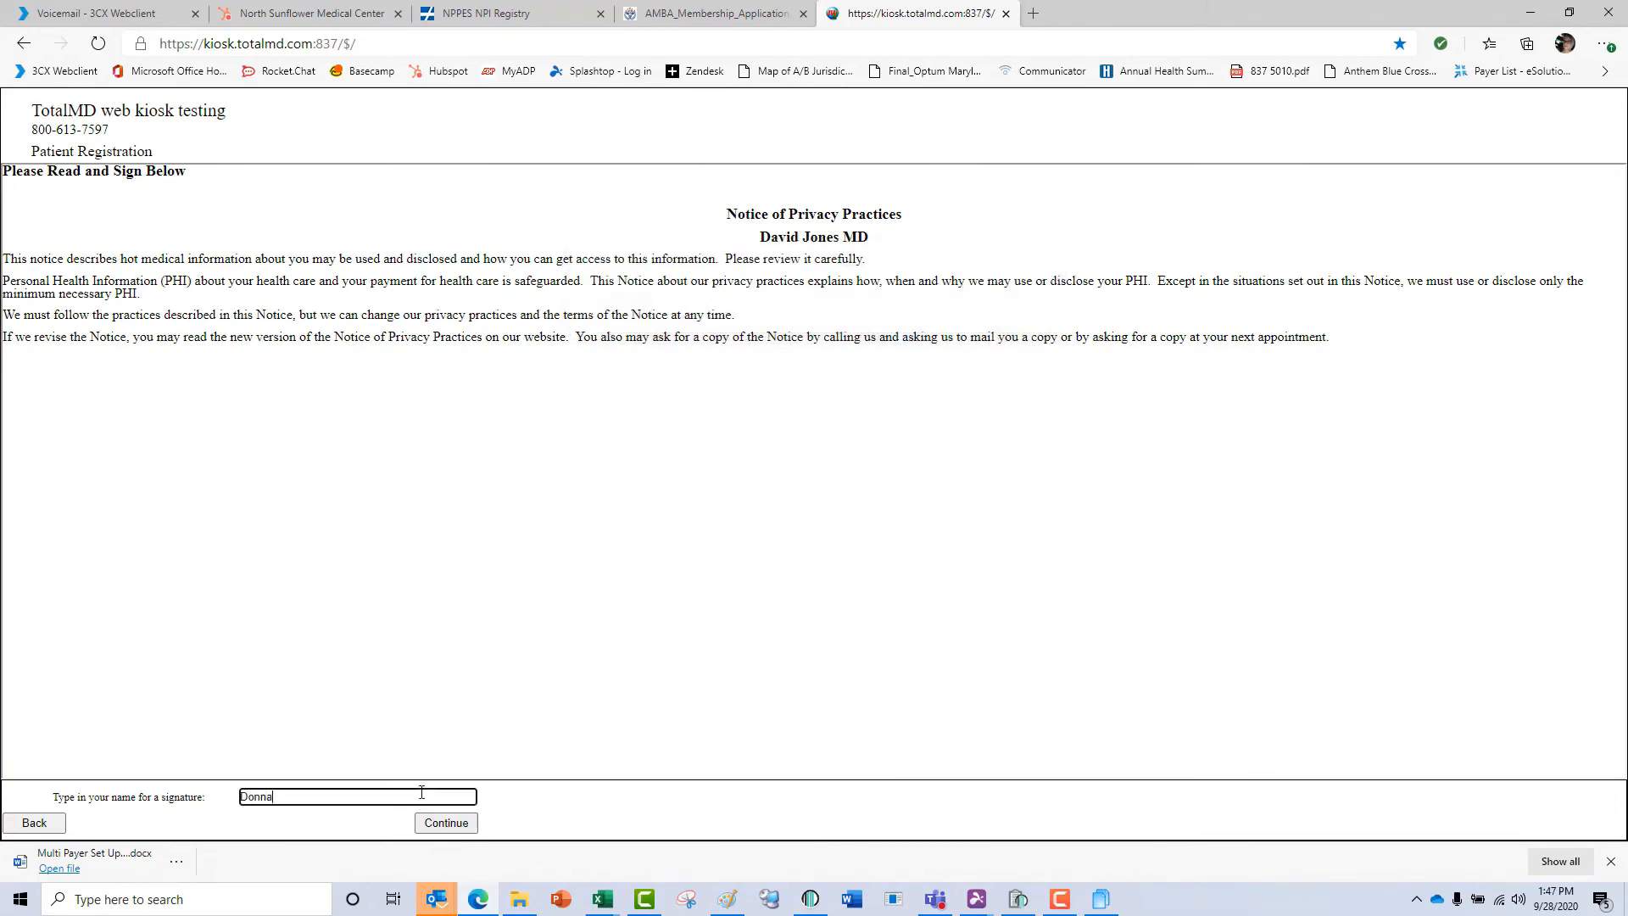
{"action": "left_click", "coordinate": [431, 826]}
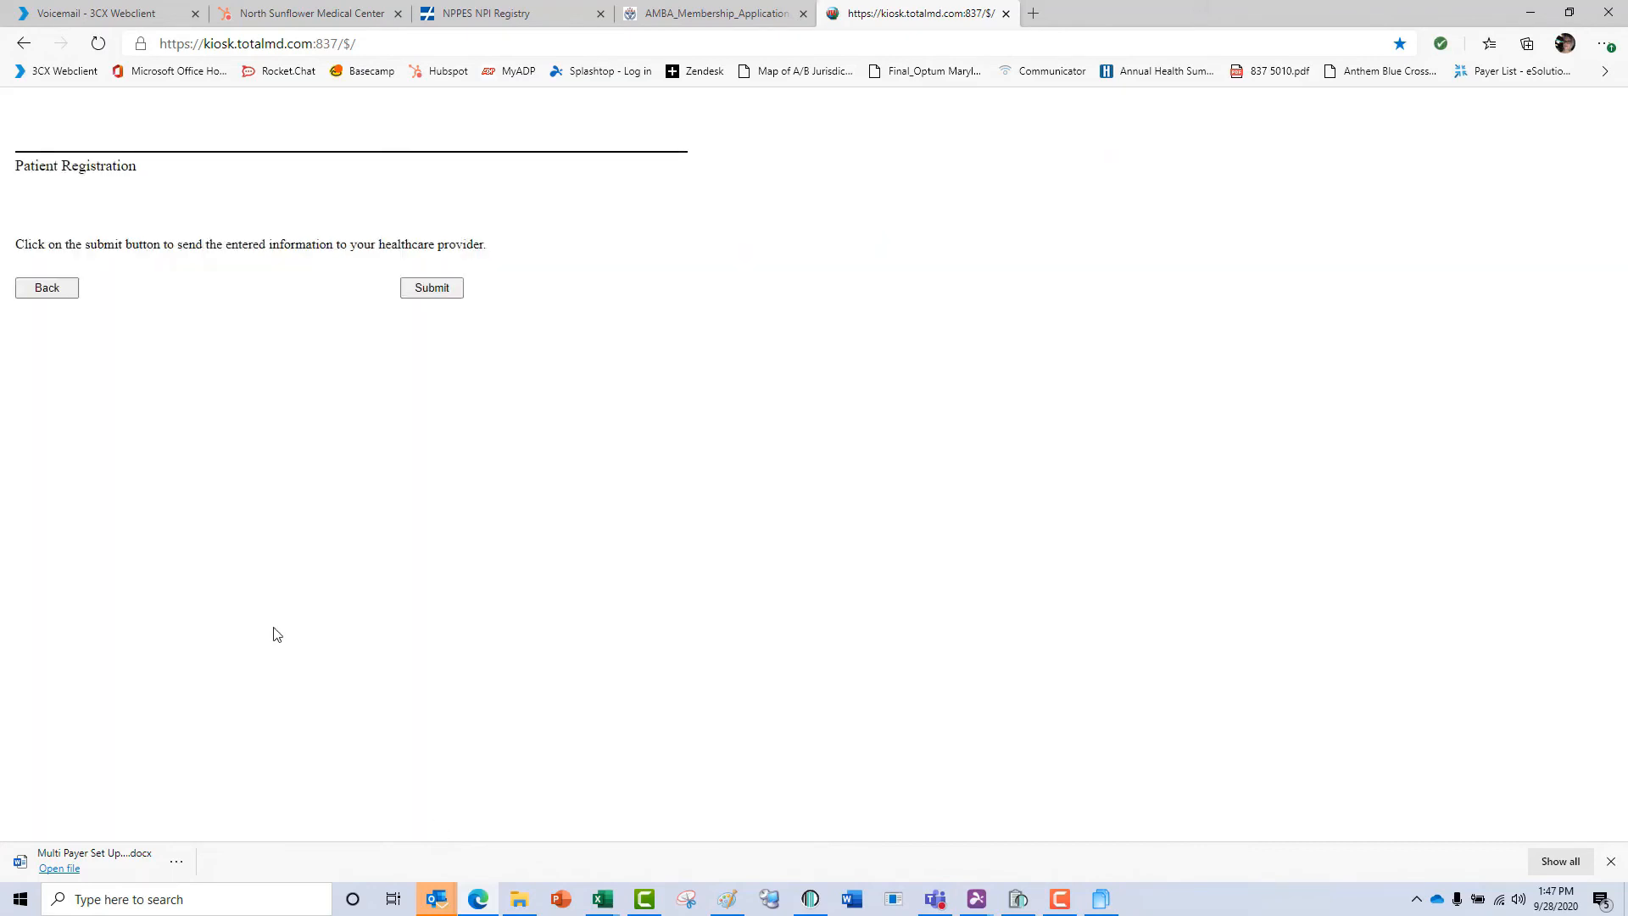
{"action": "left_click", "coordinate": [427, 292]}
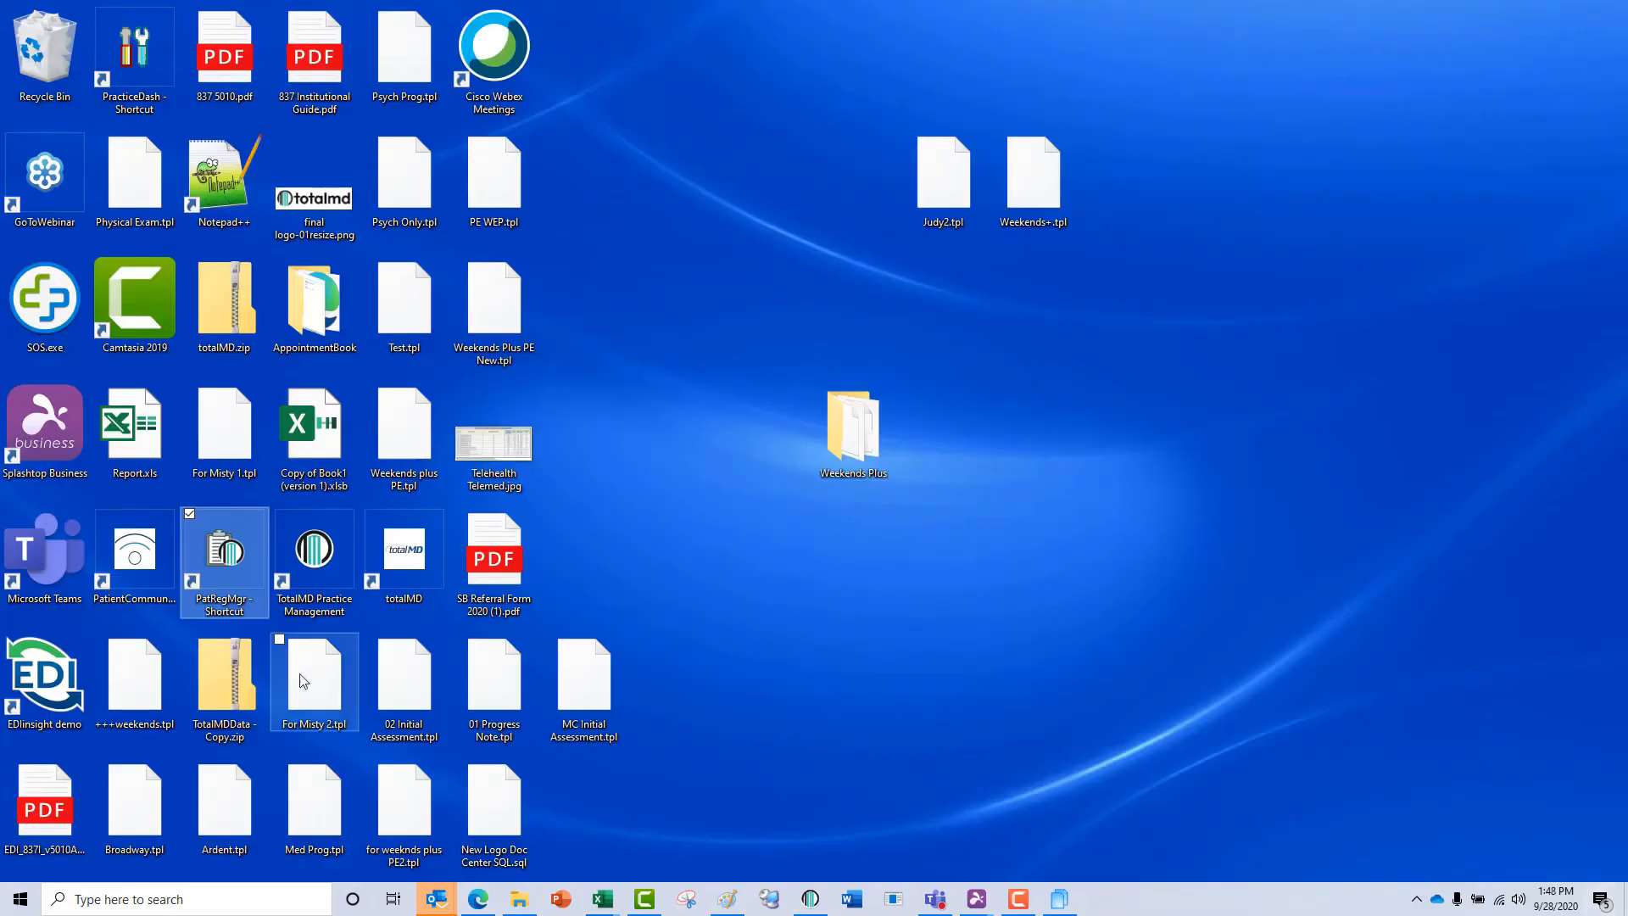
Open Patient Registration Management, download the web registrations and review the submitted patient's registration information.
{"action": "double_click", "coordinate": [225, 555]}
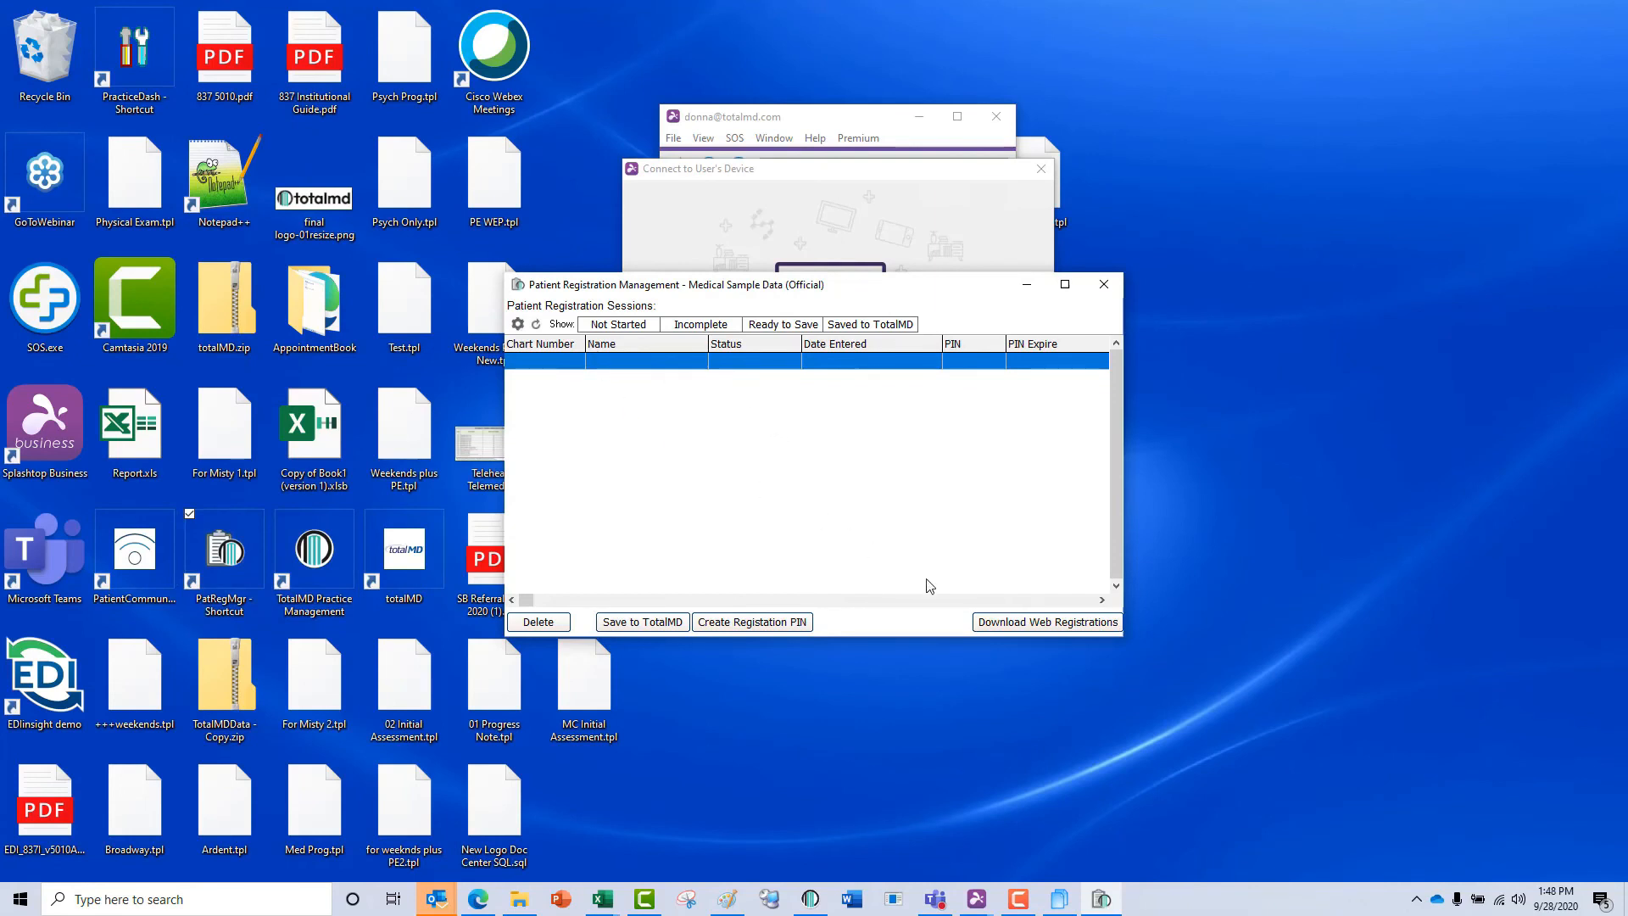
{"action": "left_click", "coordinate": [1001, 626]}
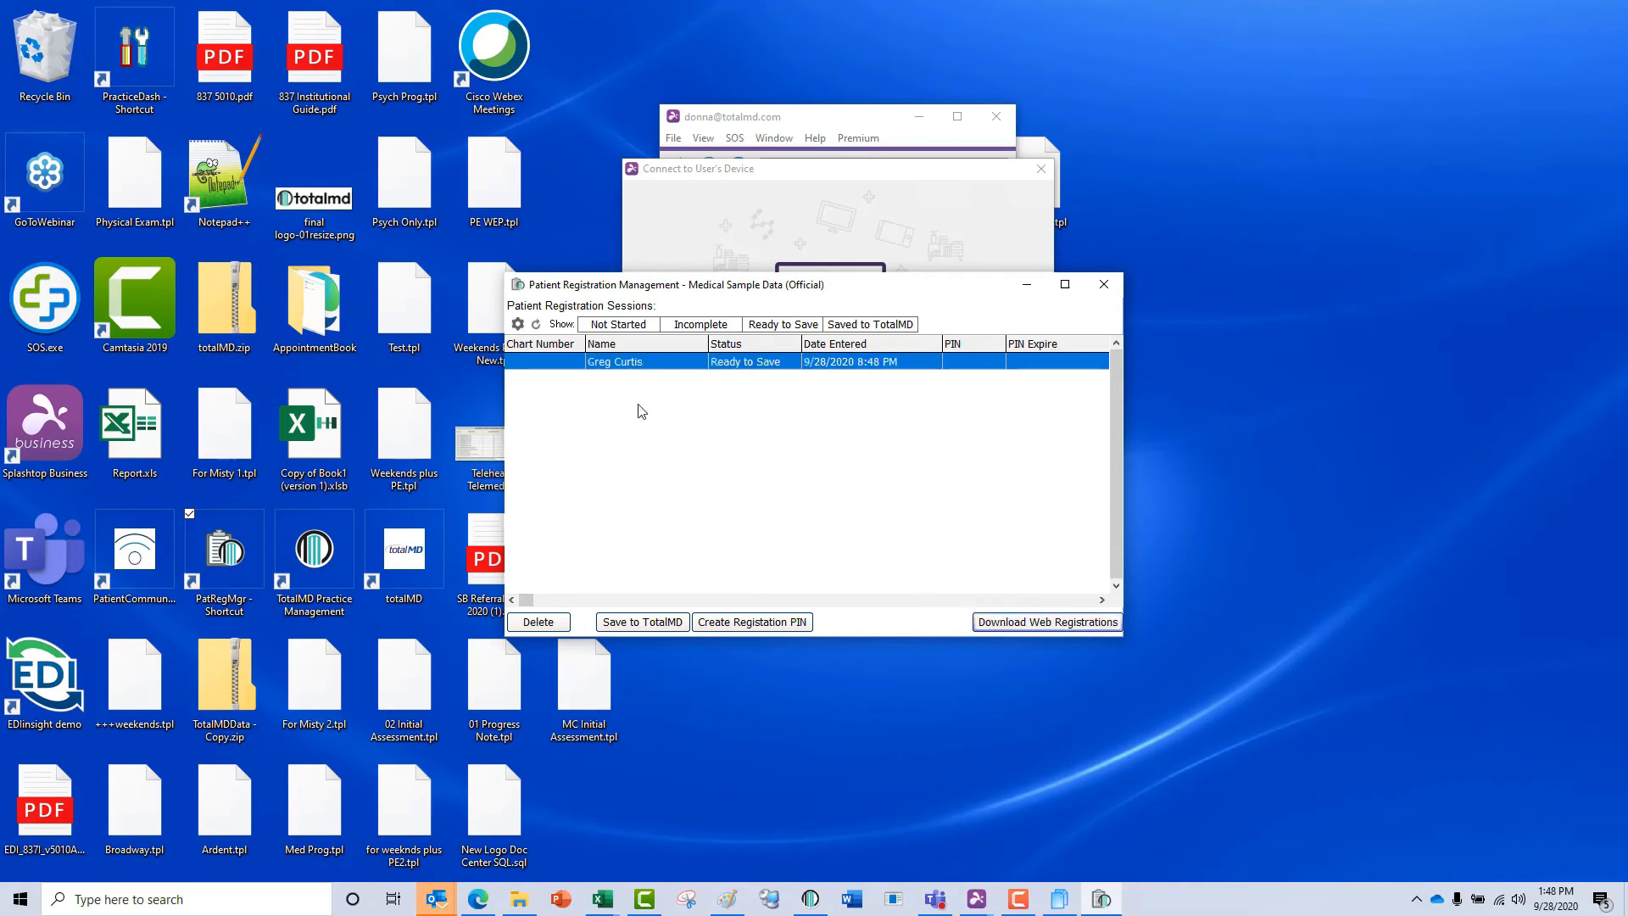
{"action": "double_click", "coordinate": [629, 363]}
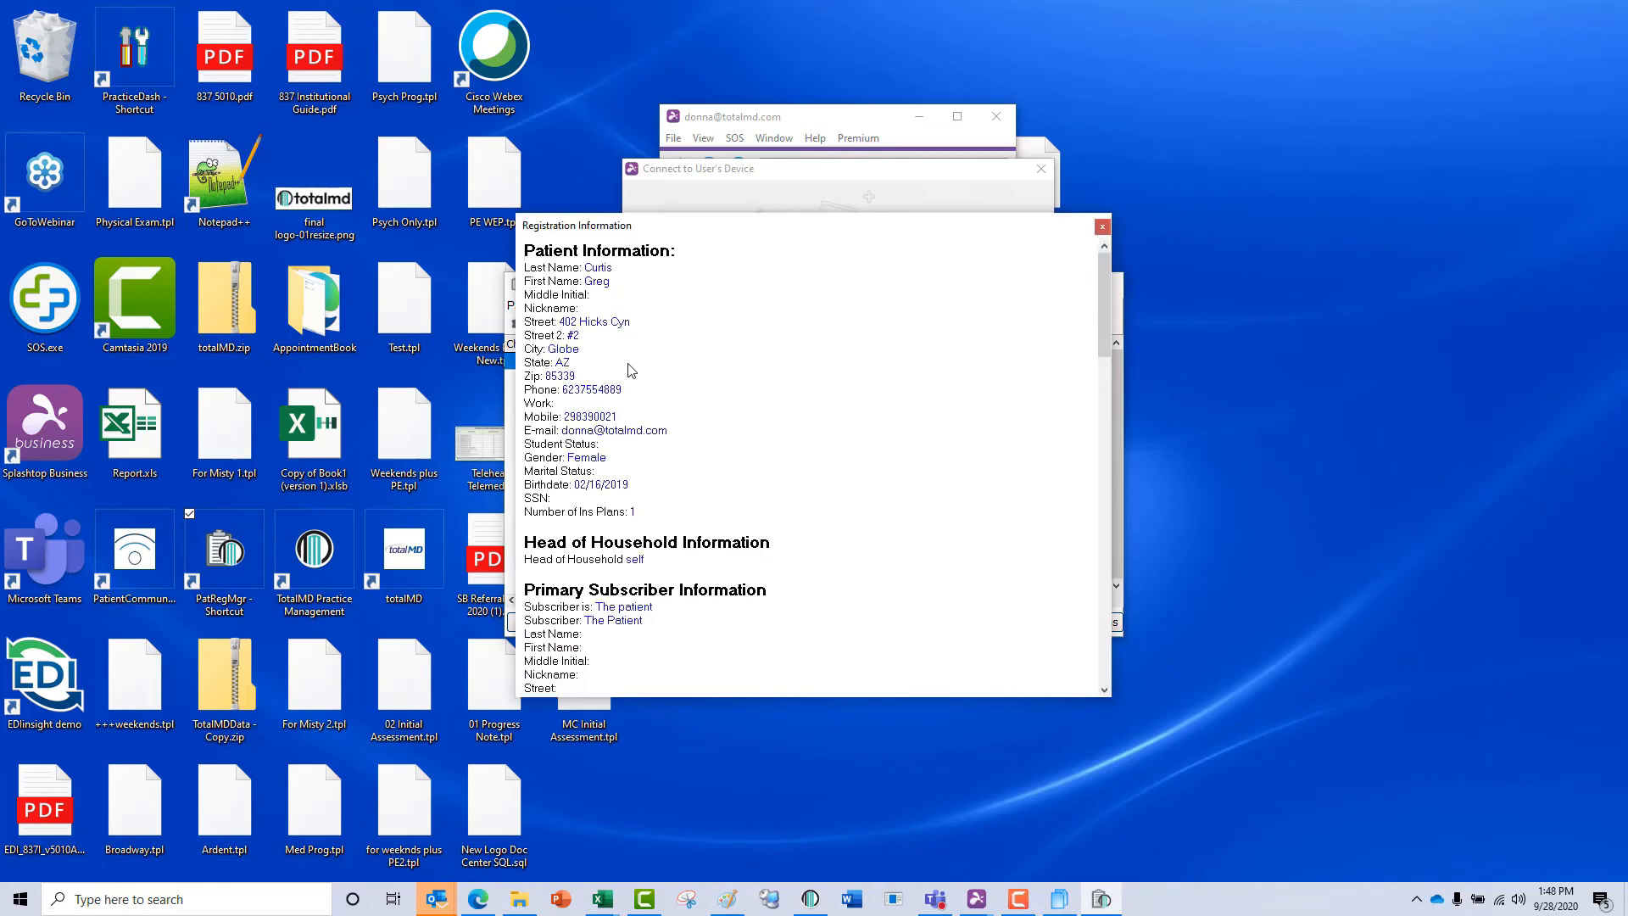
{"action": "scroll", "coordinate": [670, 316], "scroll_direction": "down", "scroll_amount": 8}
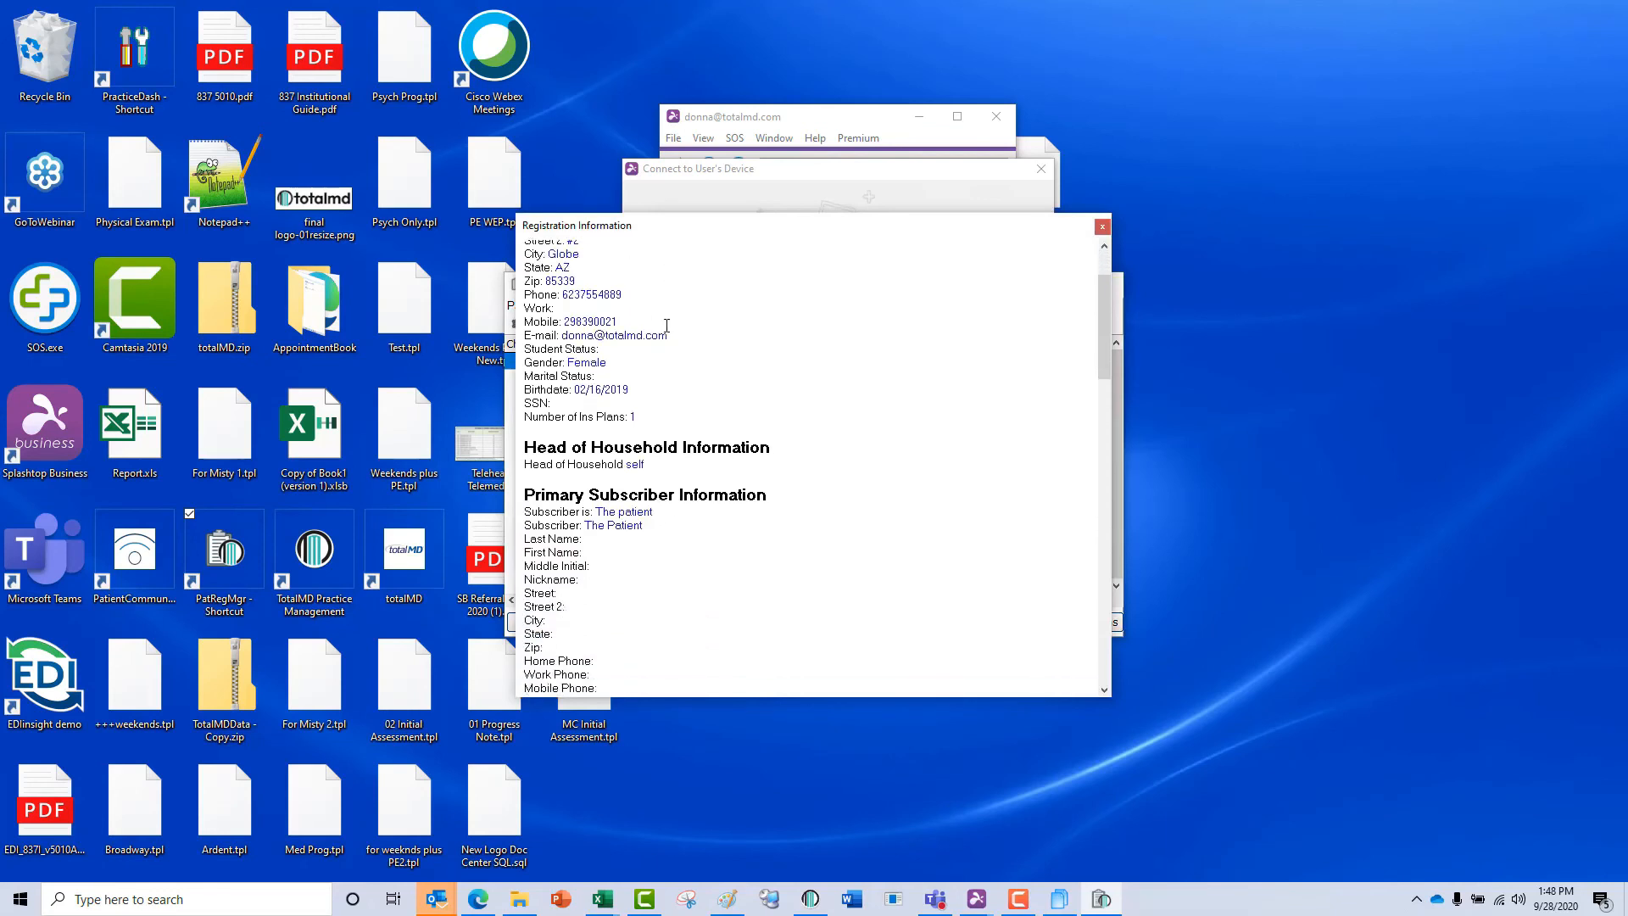
{"action": "scroll", "coordinate": [655, 349], "scroll_direction": "down", "scroll_amount": 10}
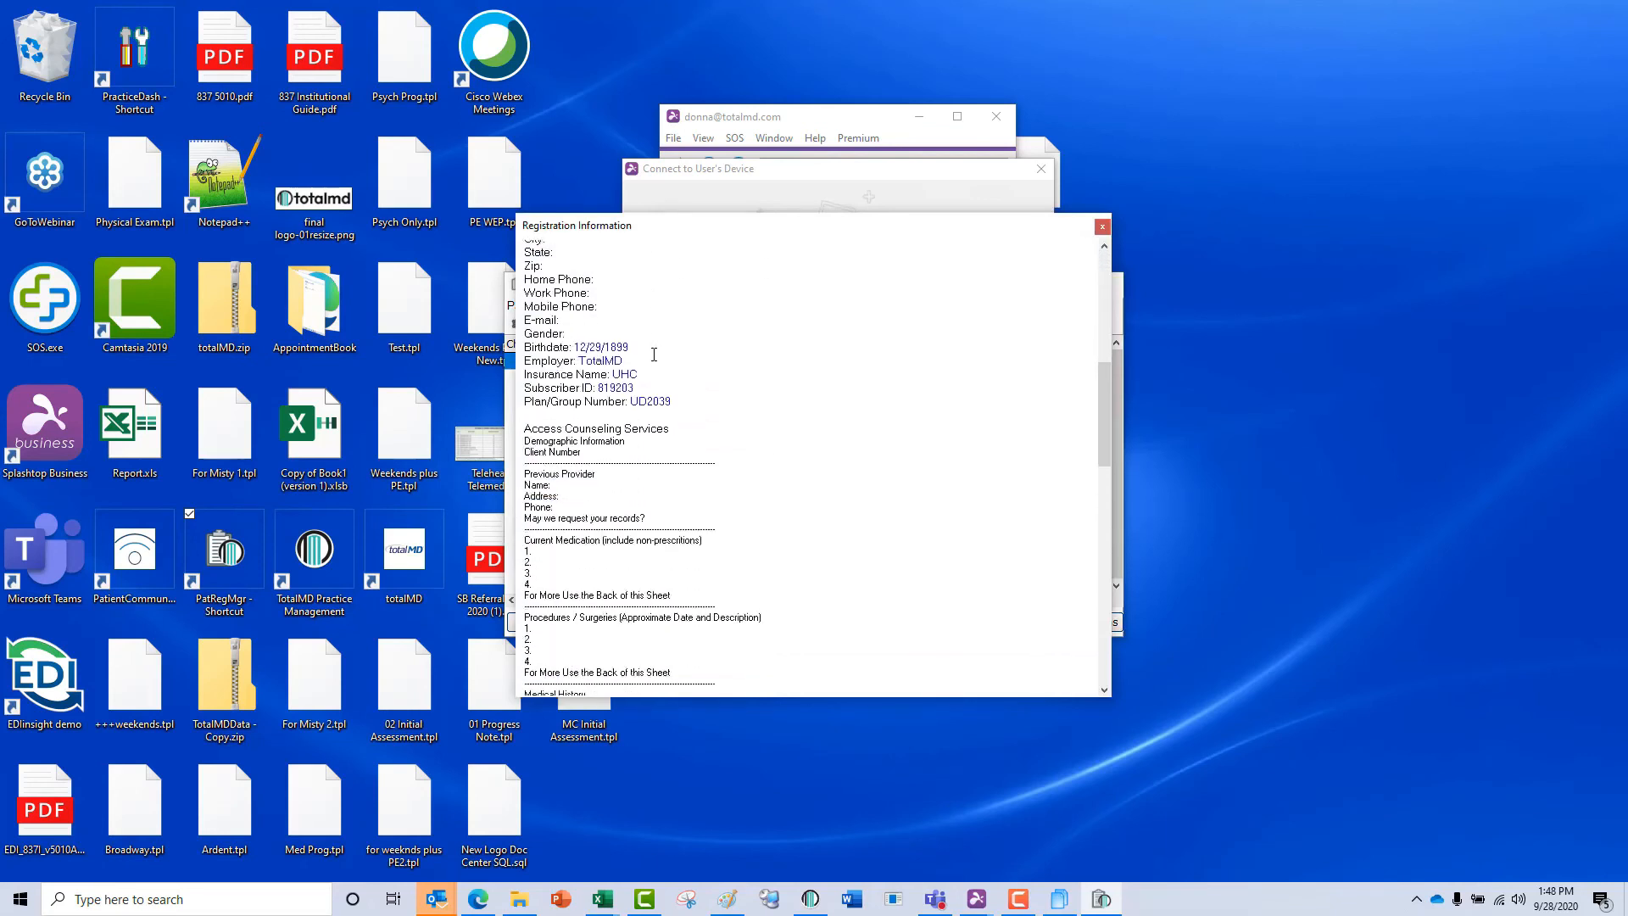
{"action": "scroll", "coordinate": [651, 357], "scroll_direction": "down", "scroll_amount": 12}
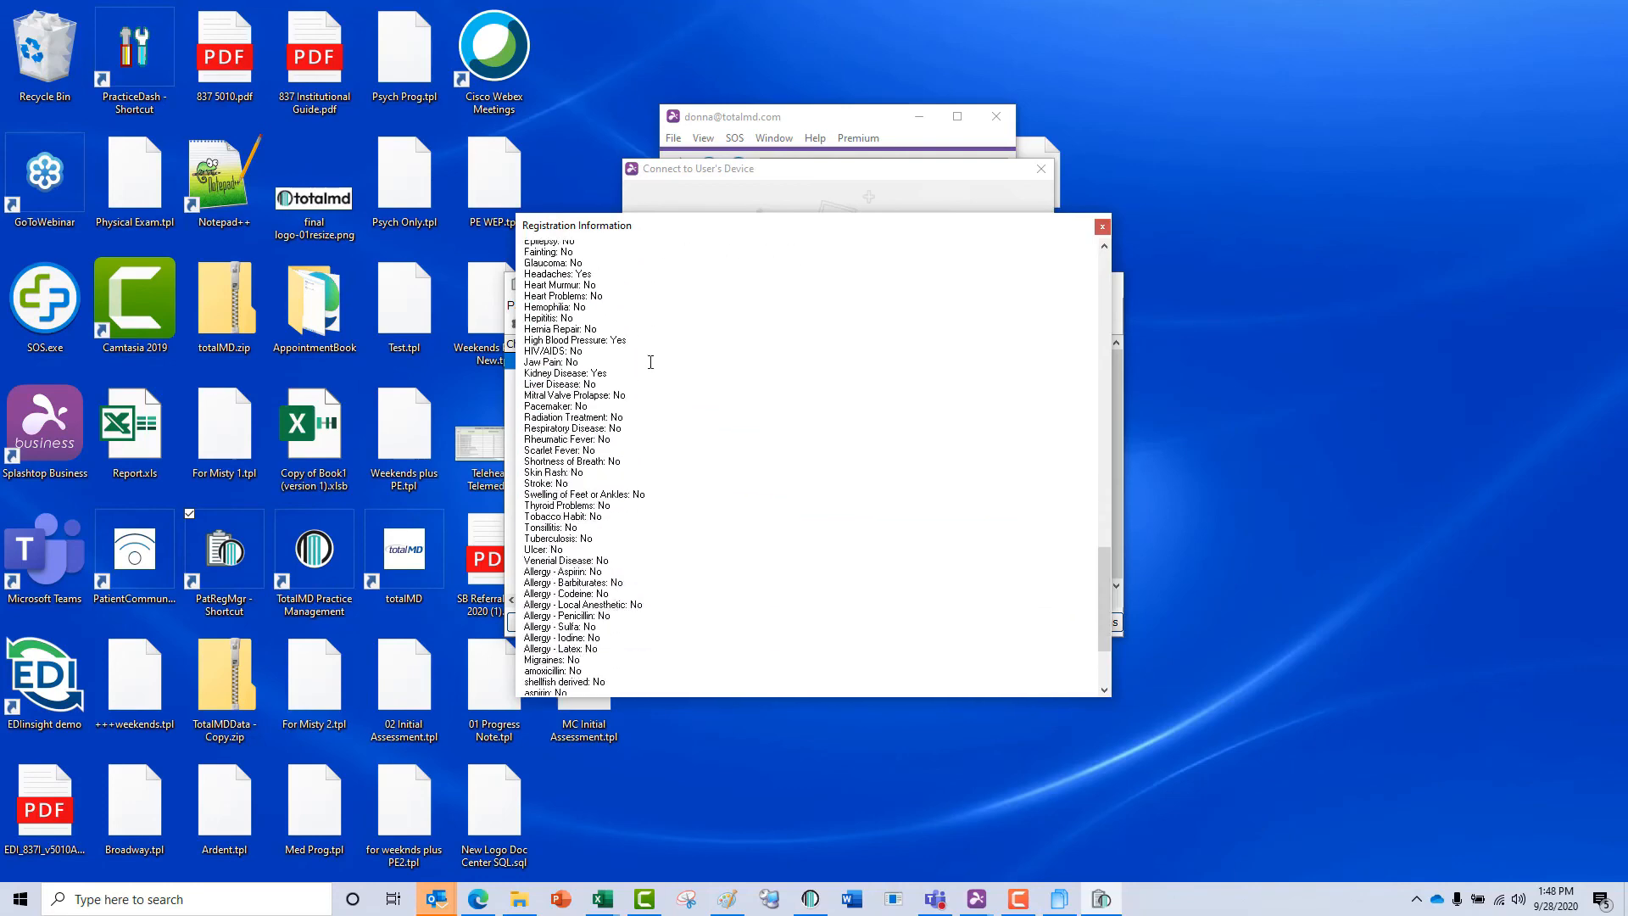
{"action": "left_click", "coordinate": [1101, 227]}
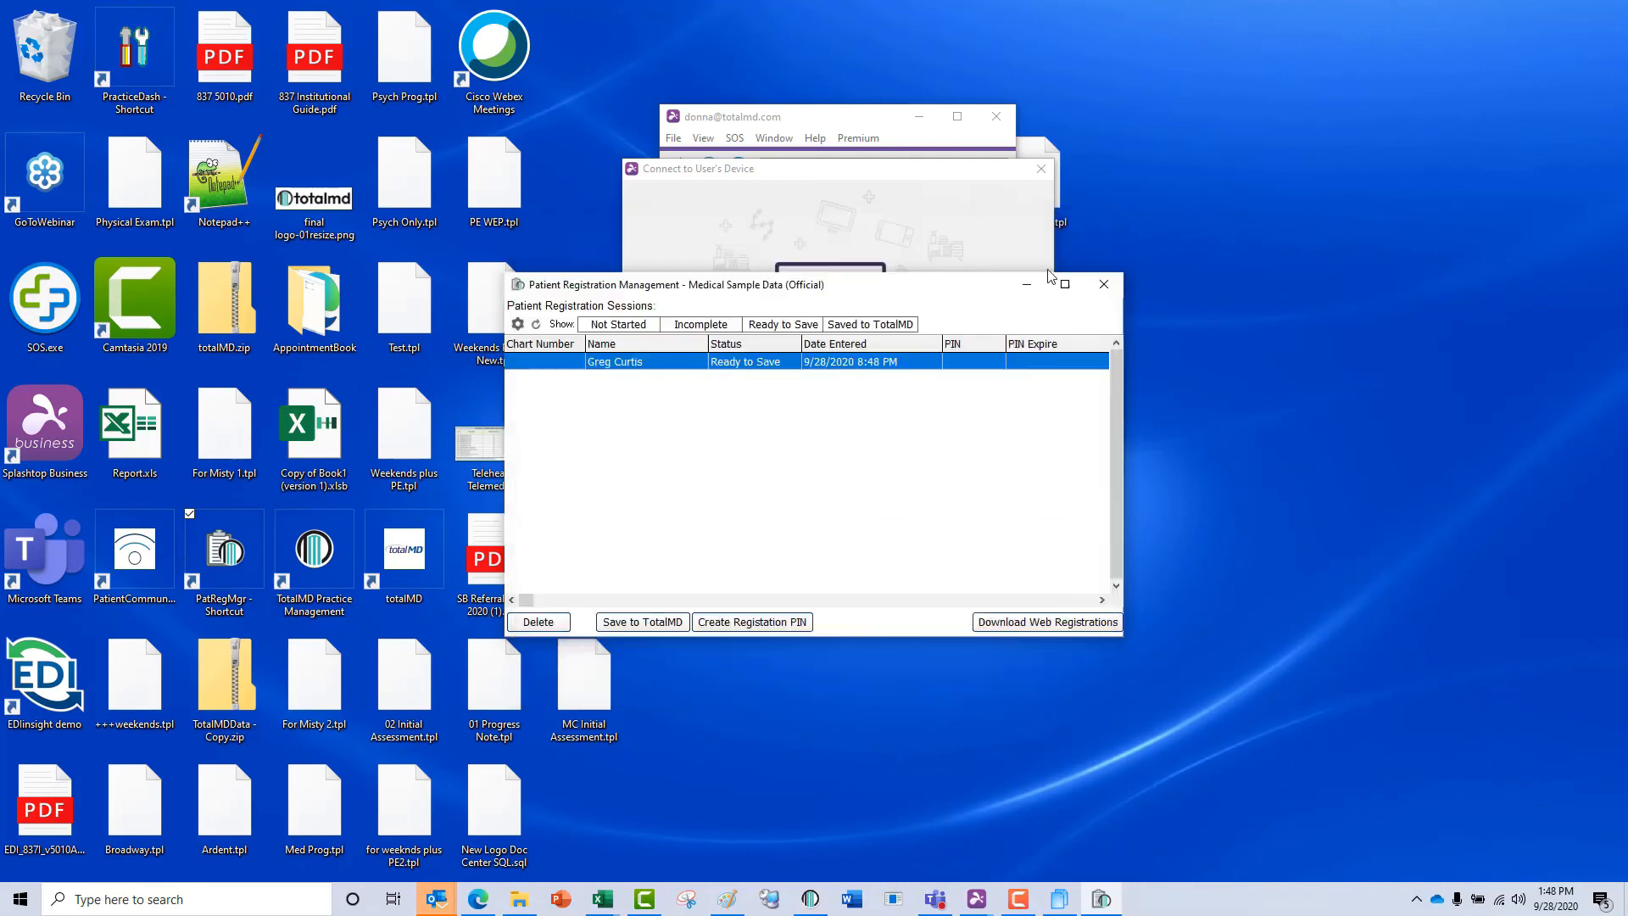
Start saving the registration to TotalMD as a new patient, unaccepting nickname, middle initial, work phone, marital status, birth date and SS#.
{"action": "left_click", "coordinate": [647, 621]}
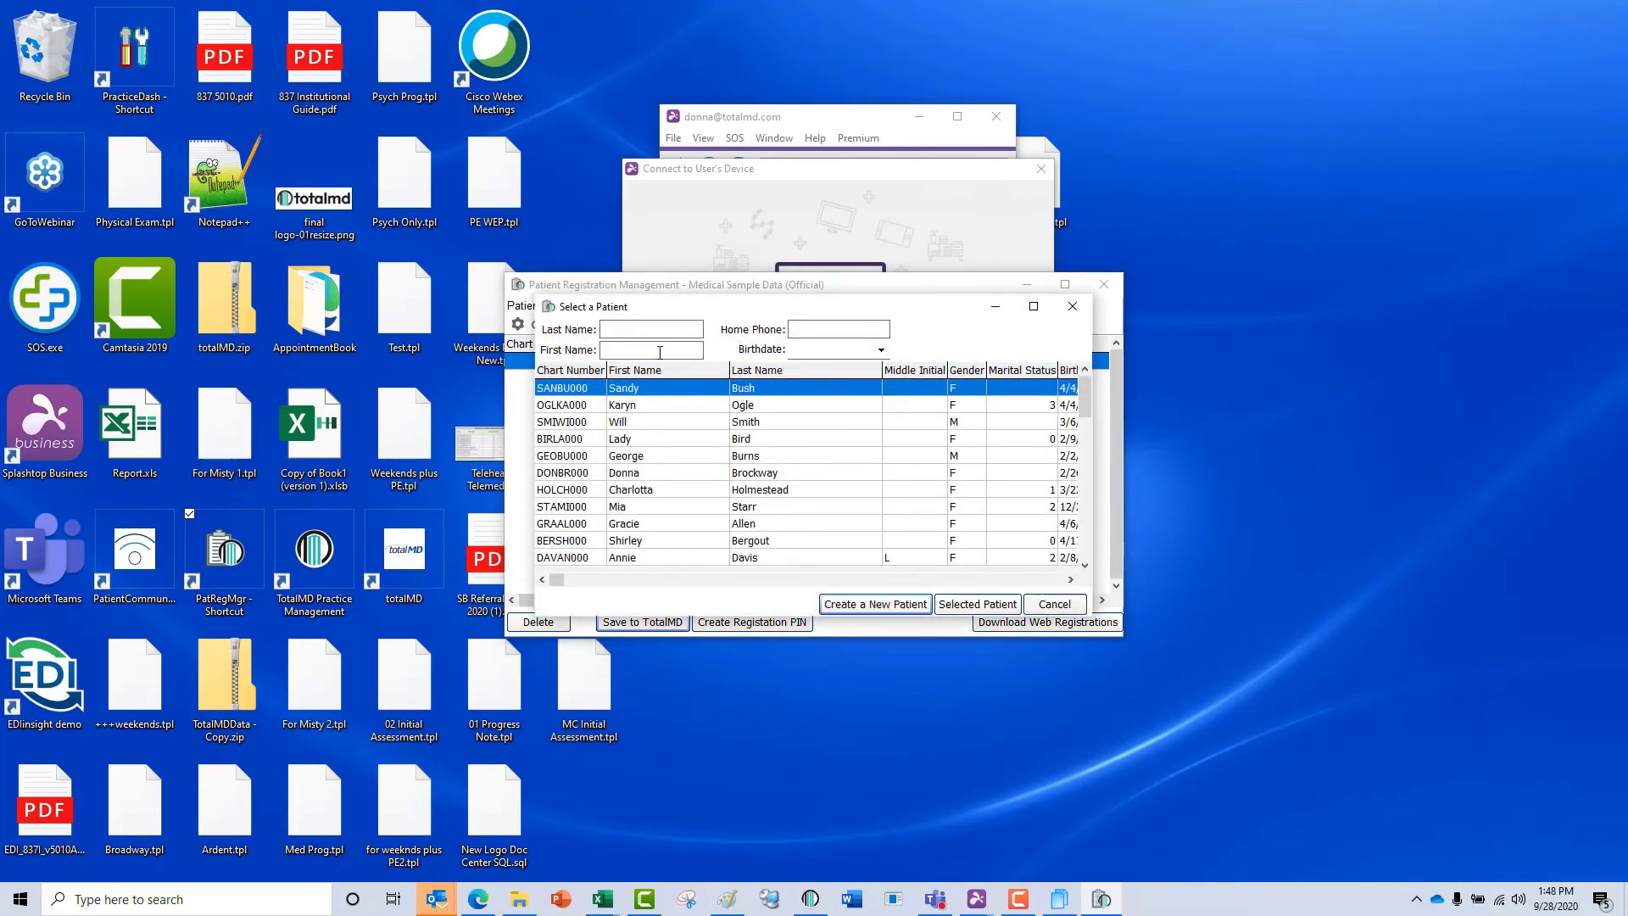
{"action": "left_click", "coordinate": [844, 607]}
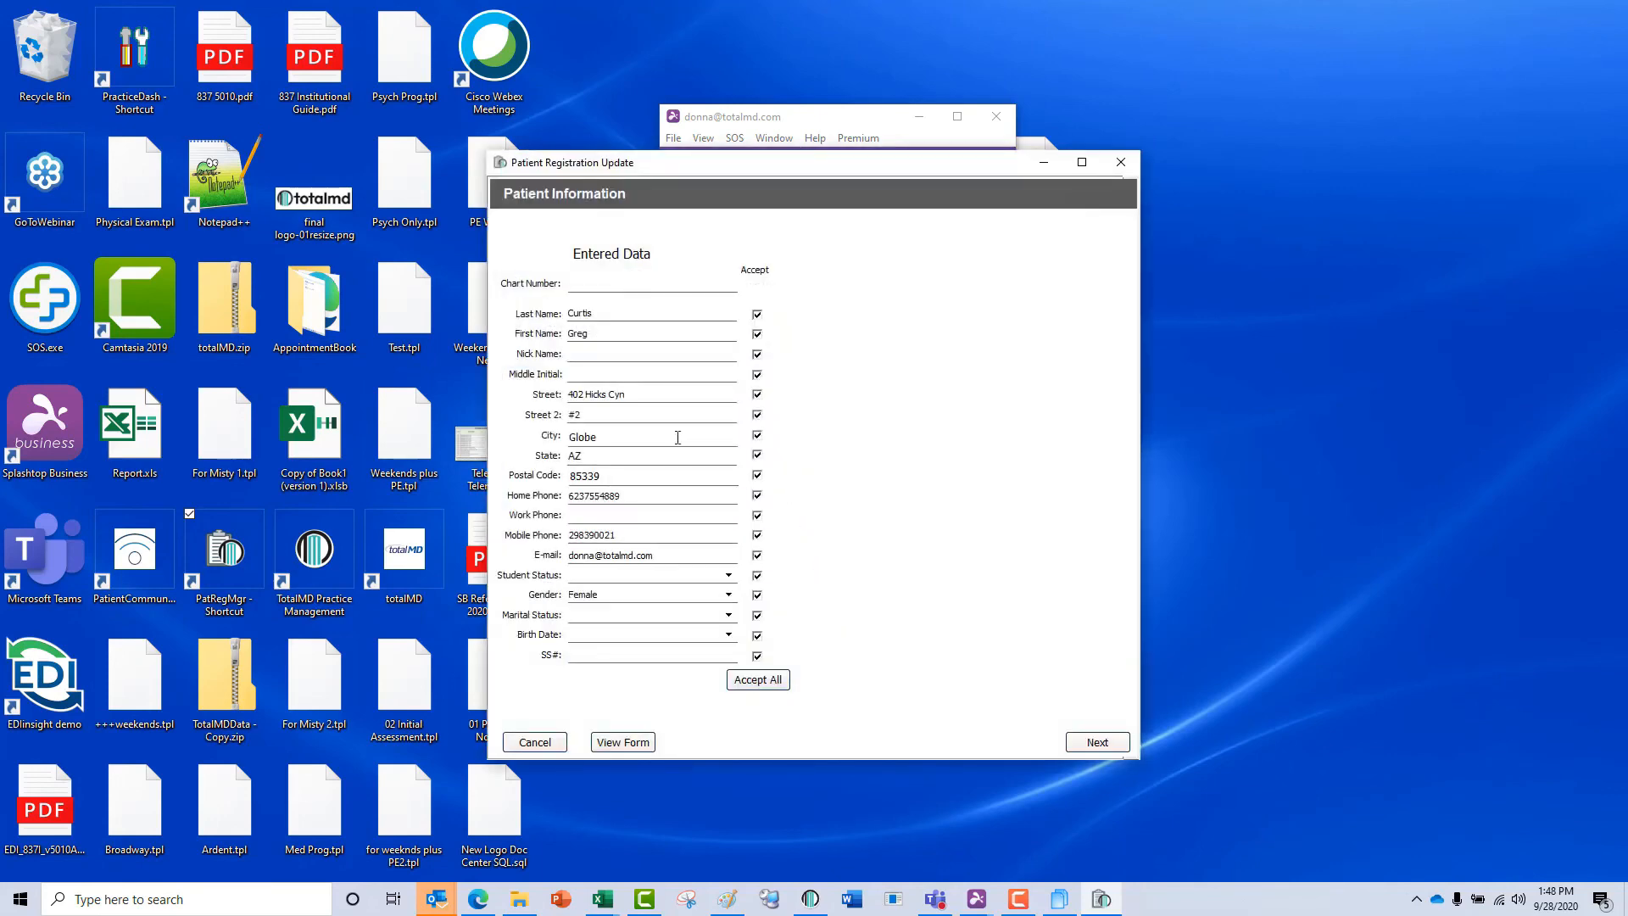
{"action": "left_click", "coordinate": [757, 354]}
{"action": "left_click", "coordinate": [757, 375]}
{"action": "left_click", "coordinate": [756, 517]}
{"action": "left_click", "coordinate": [756, 614]}
{"action": "left_click", "coordinate": [756, 635]}
{"action": "left_click", "coordinate": [757, 656]}
{"action": "left_click", "coordinate": [1102, 743]}
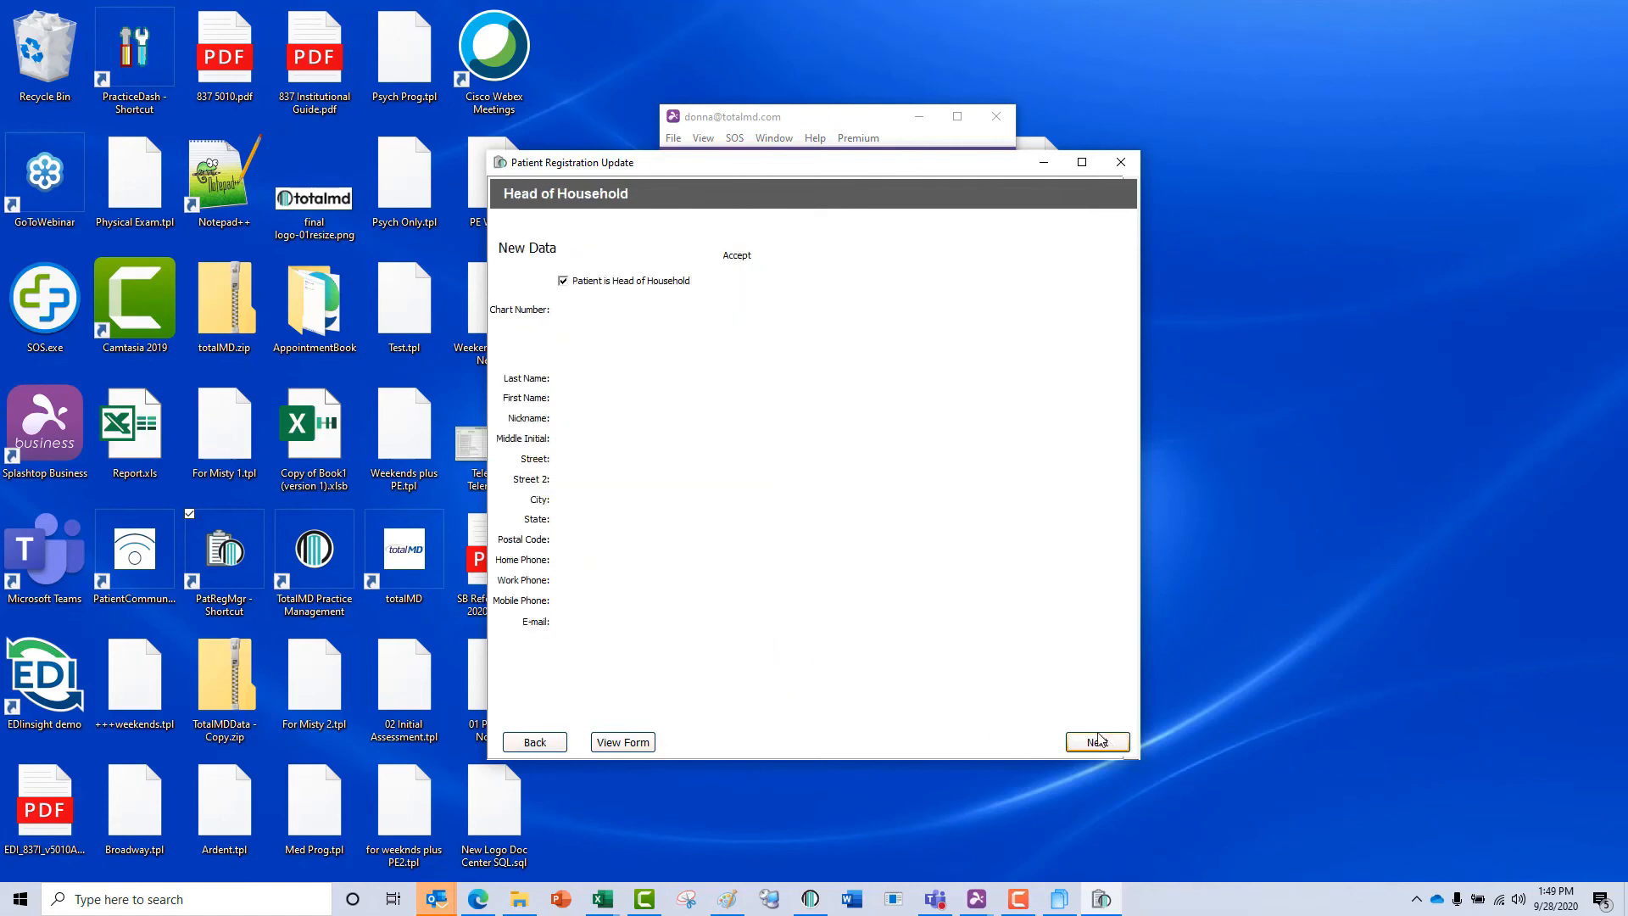
Try creating UHC as a new insurance plan with details copied from another plan, and close the registration update without finishing.
{"action": "left_click", "coordinate": [1103, 744]}
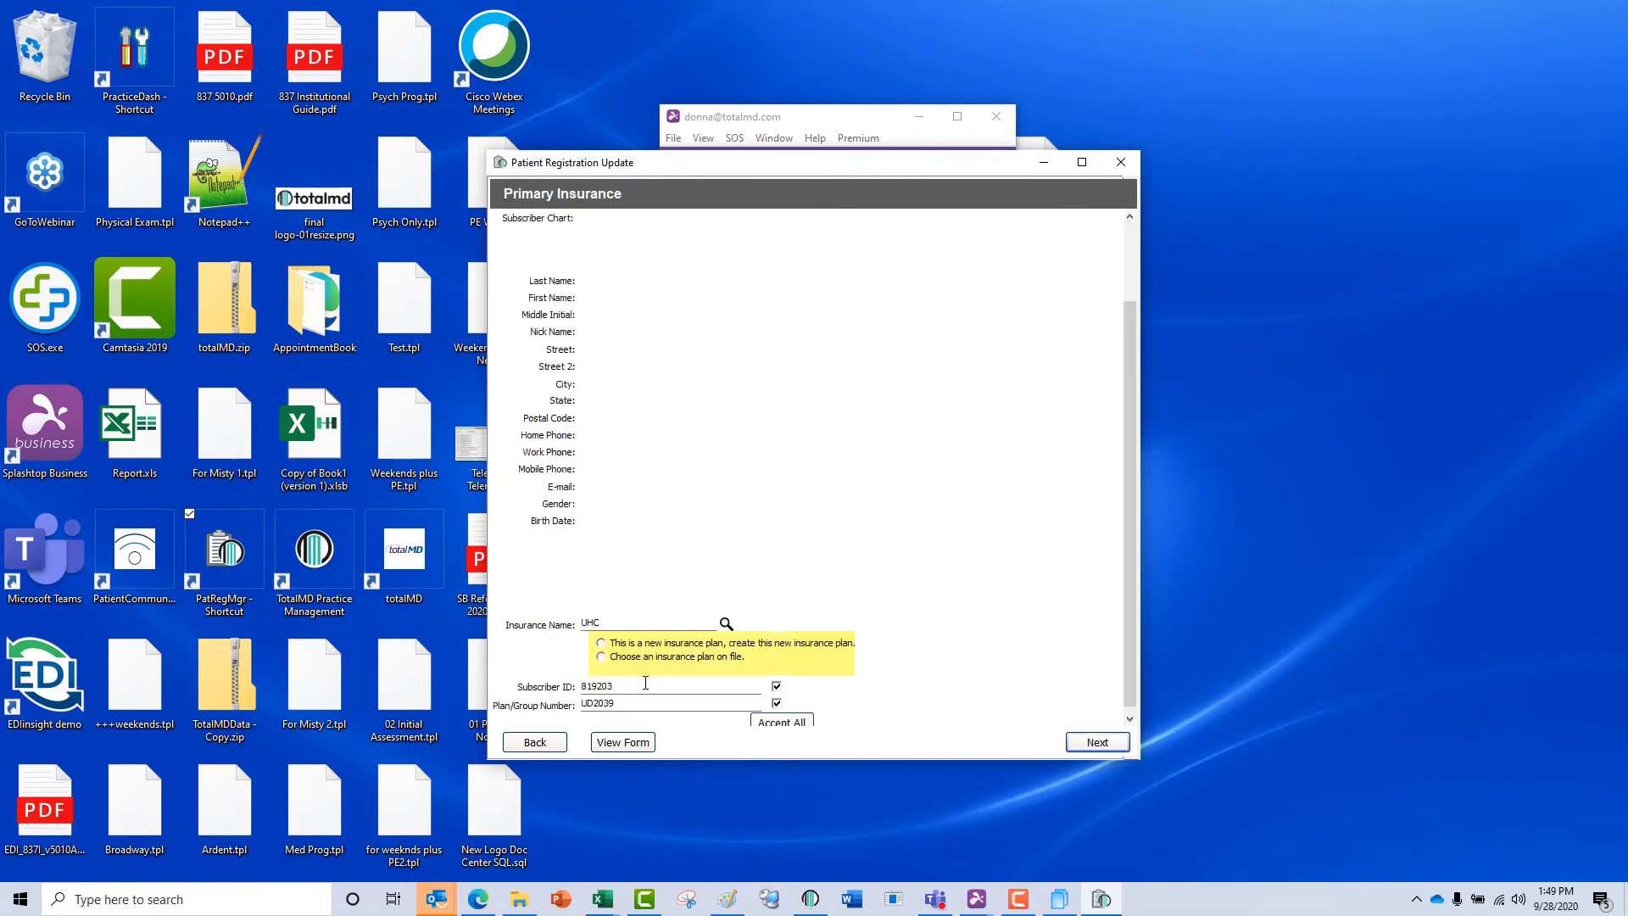
{"action": "left_click", "coordinate": [602, 645]}
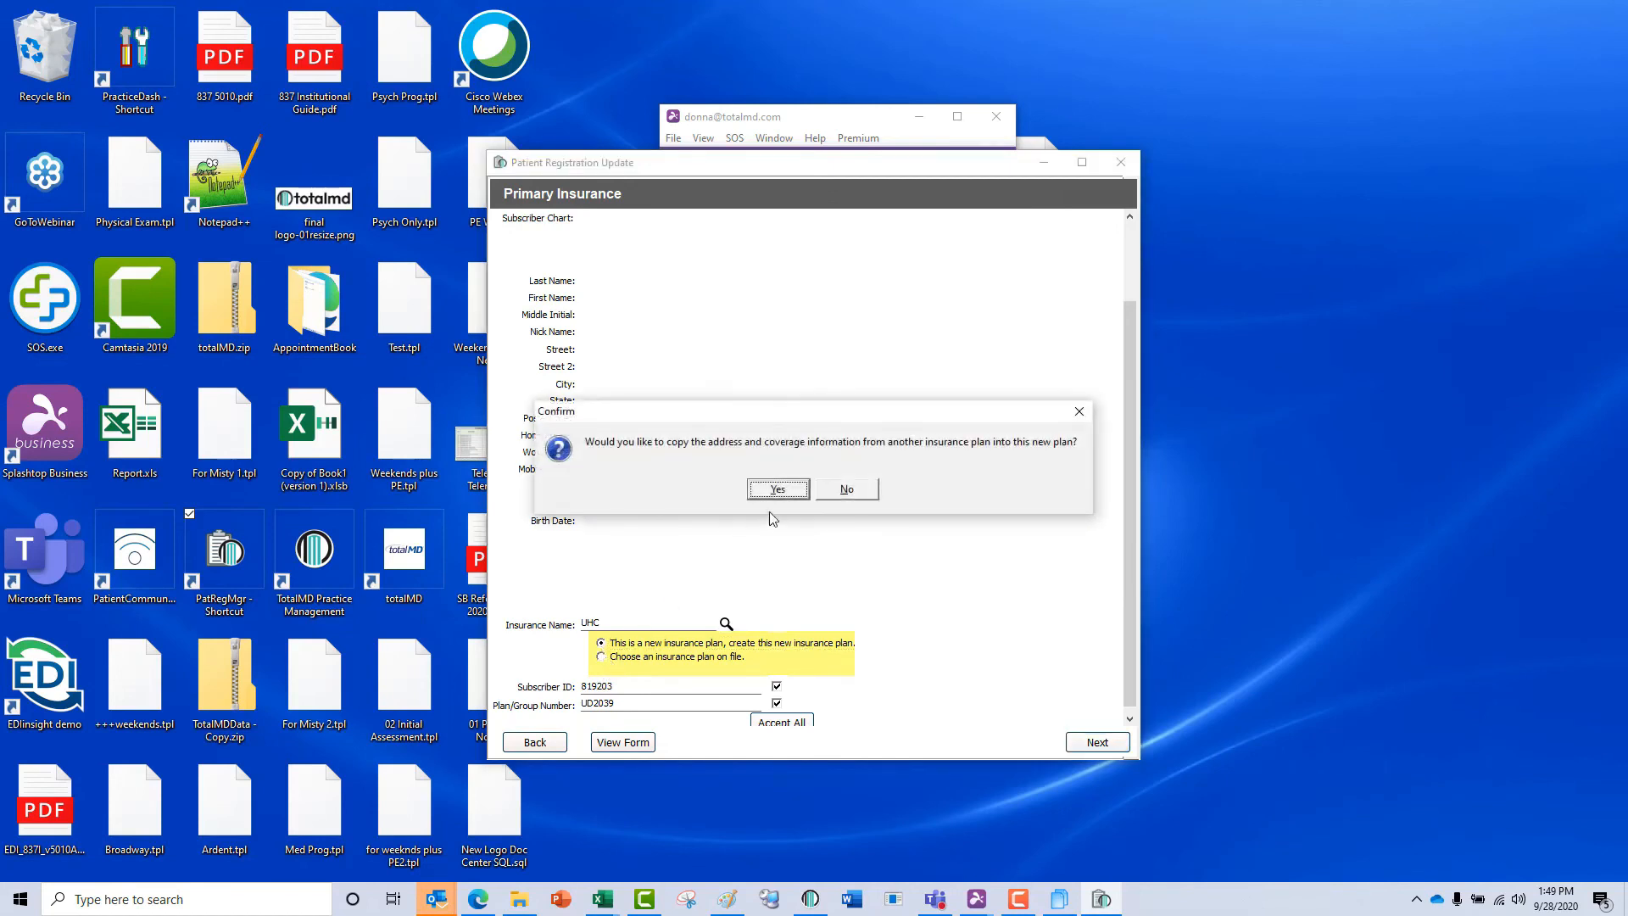
{"action": "left_click", "coordinate": [778, 490]}
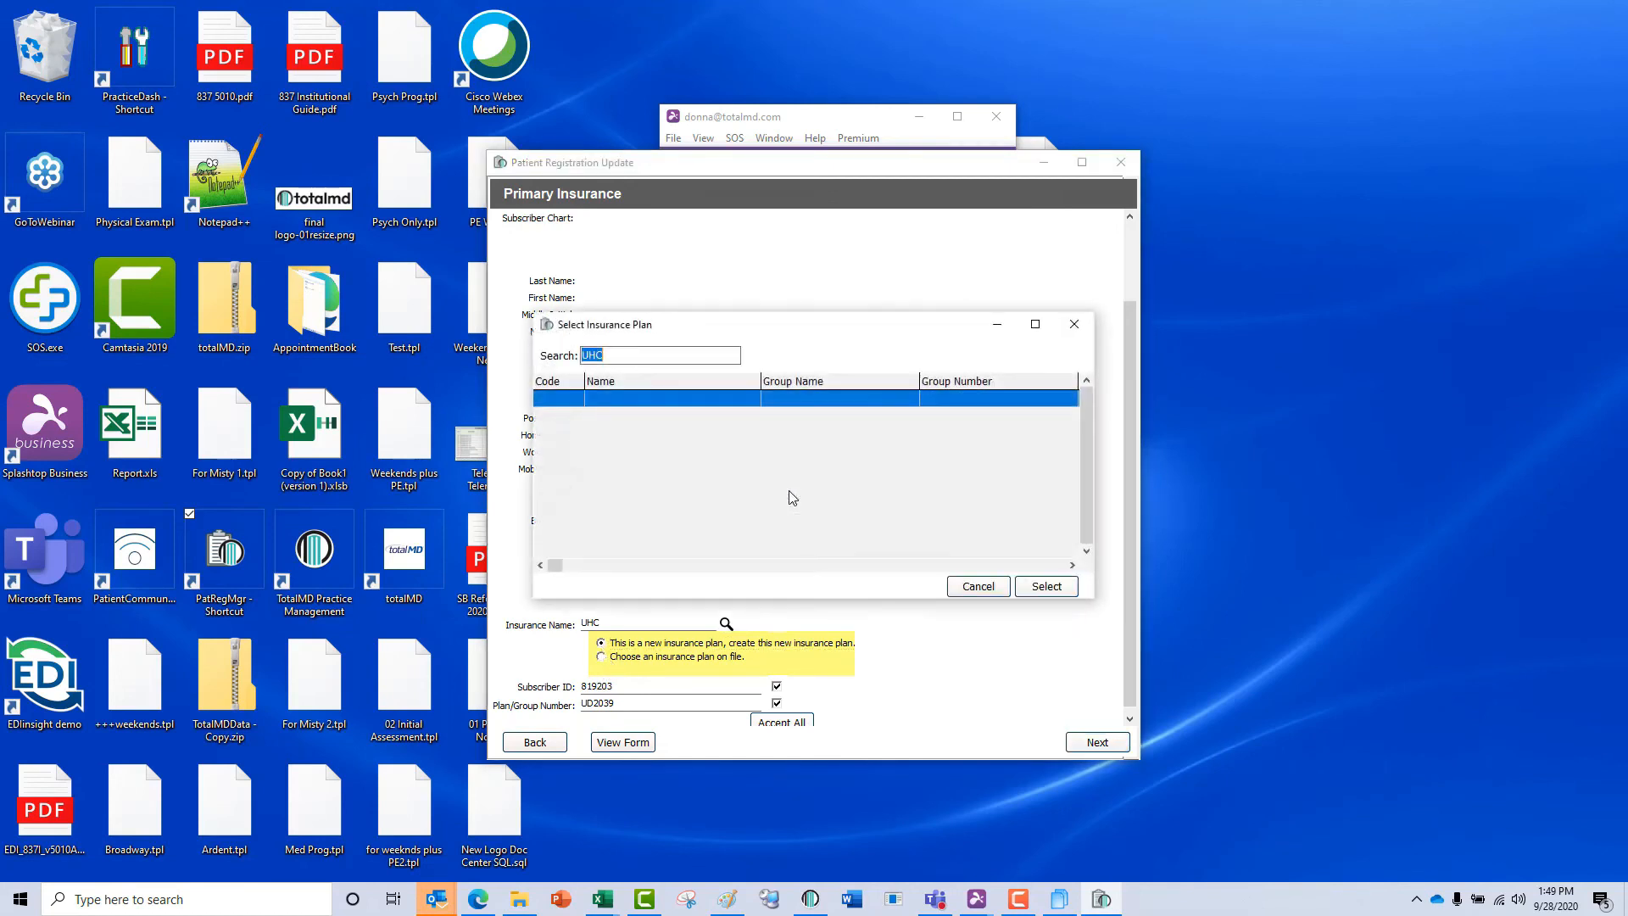
{"action": "left_click", "coordinate": [983, 586]}
{"action": "left_click", "coordinate": [1120, 162]}
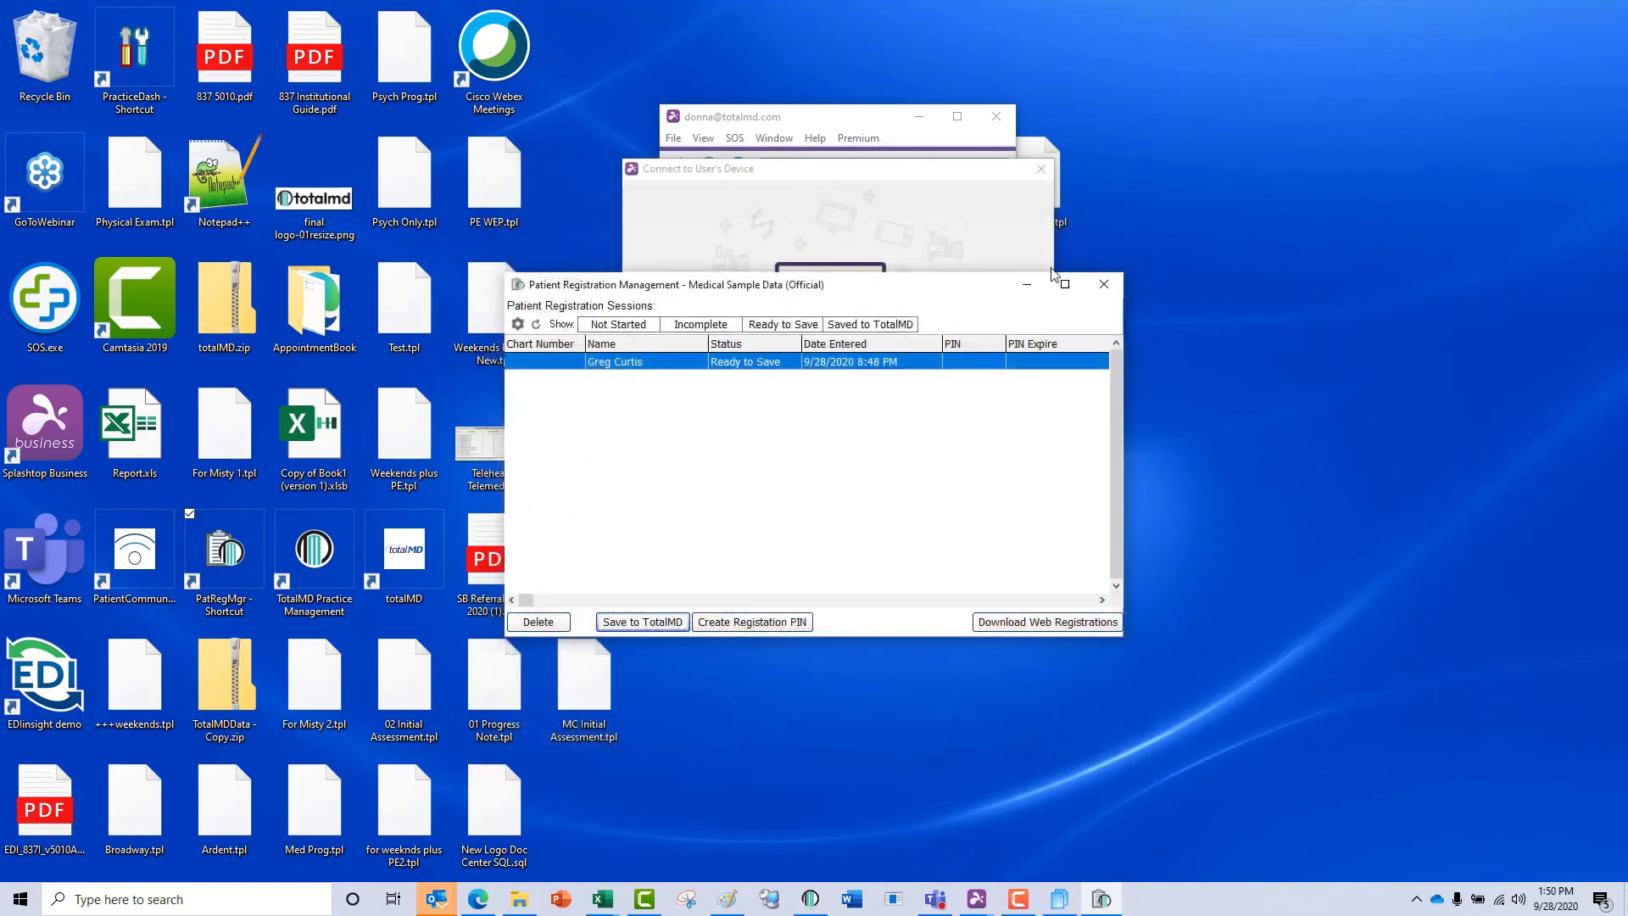